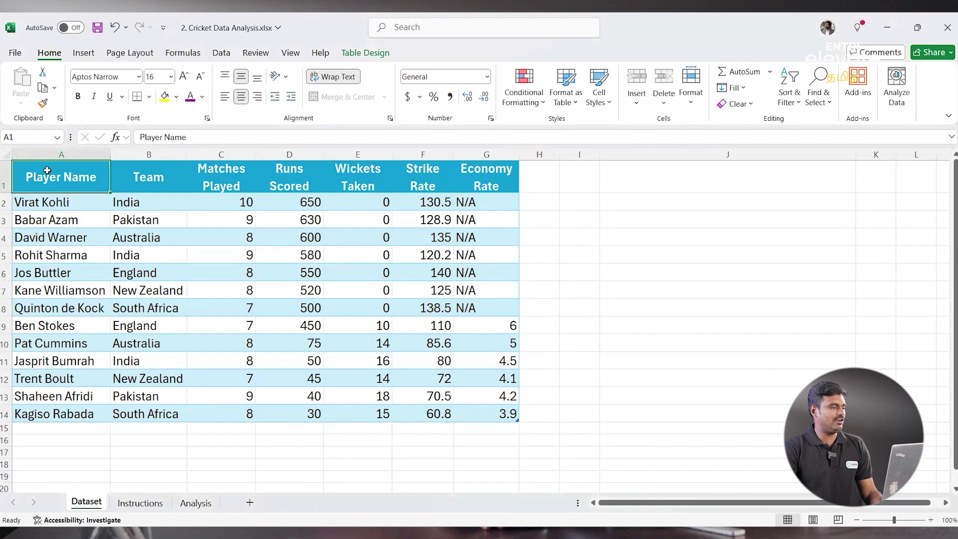
# - Review the column headers on the Dataset sheet and the list of analyses on the Instructions sheet
pyautogui.click(182, 176)
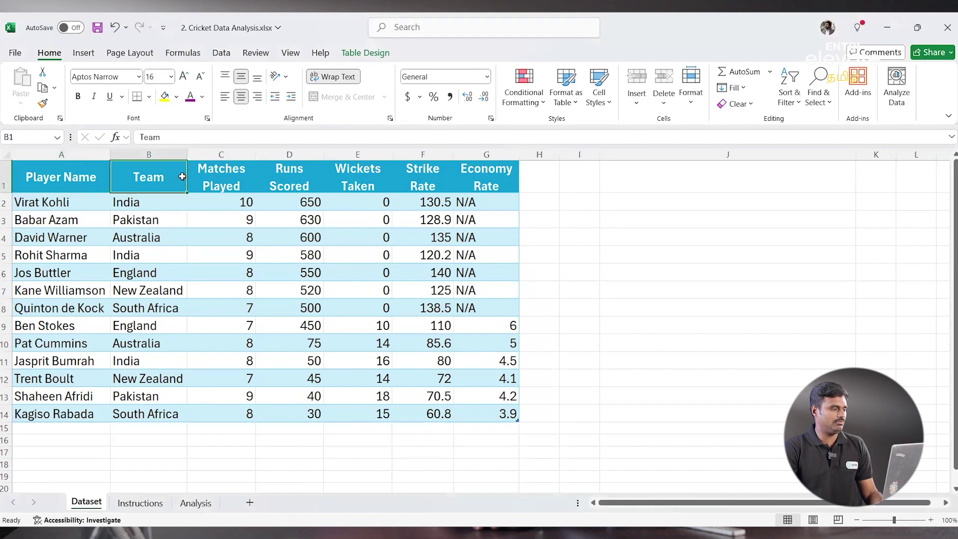
pyautogui.click(235, 186)
pyautogui.click(301, 183)
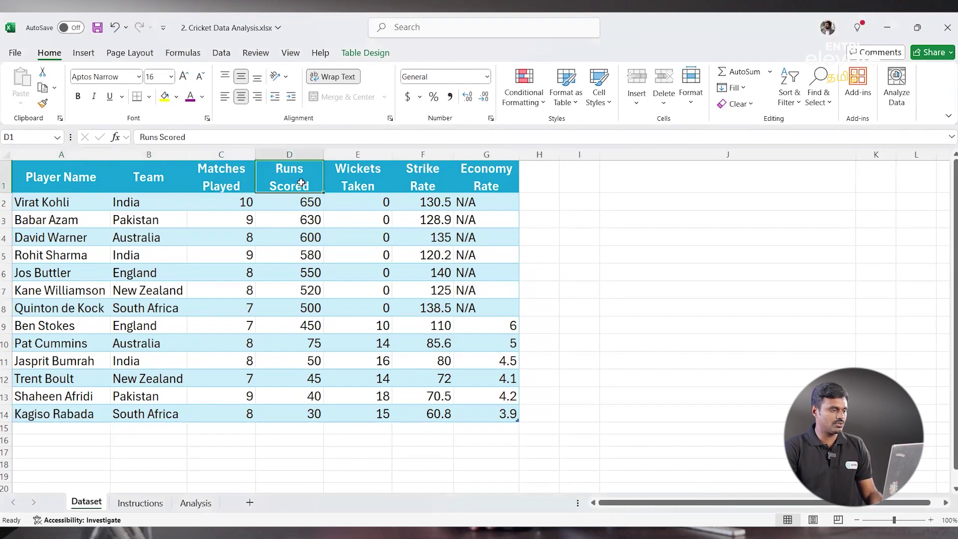
pyautogui.click(364, 184)
pyautogui.click(438, 182)
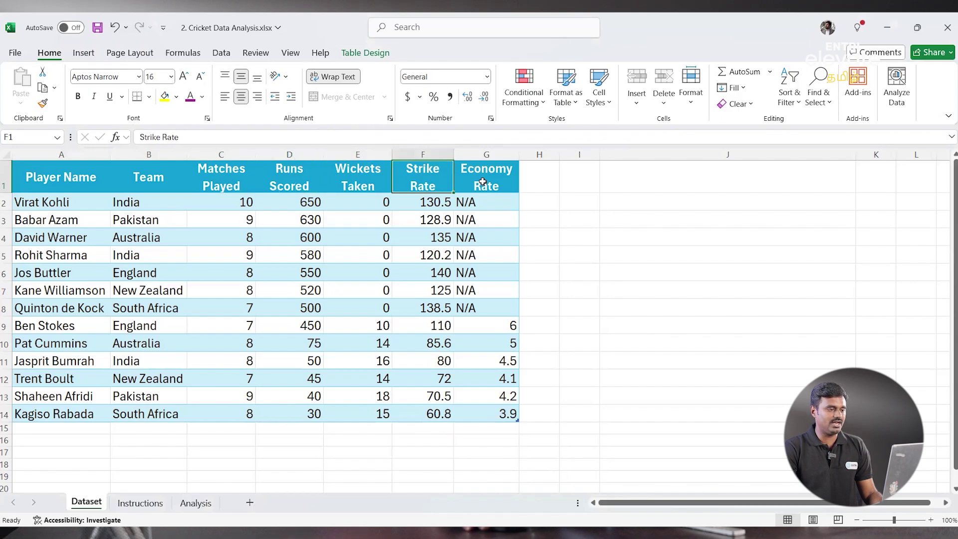
pyautogui.click(493, 180)
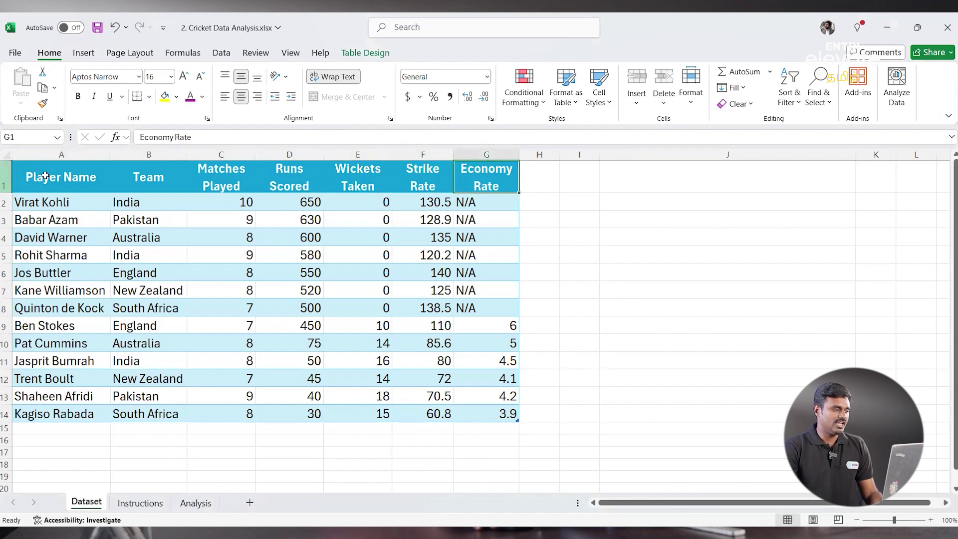
pyautogui.click(141, 502)
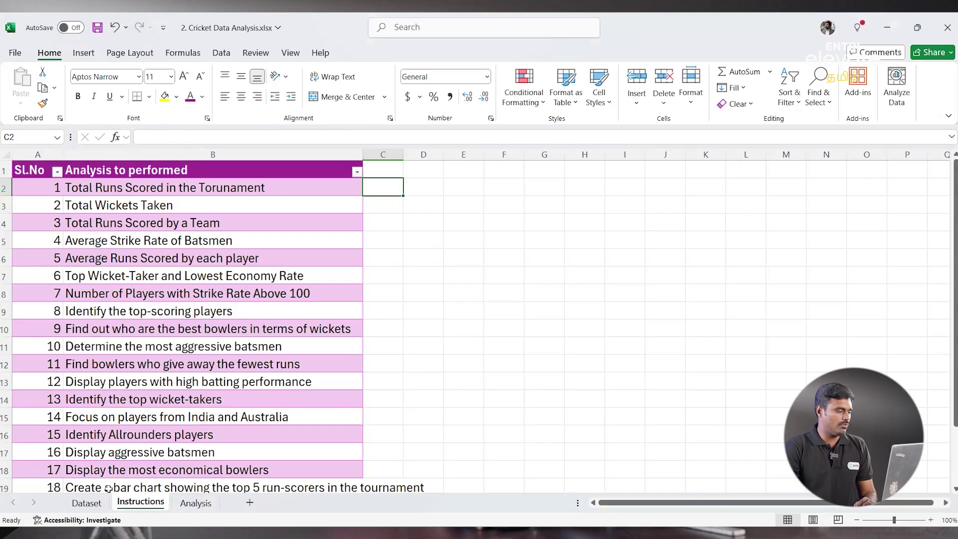
# - Total the Runs Scored column in cell D15 of the Dataset sheet using AutoSum
pyautogui.click(87, 503)
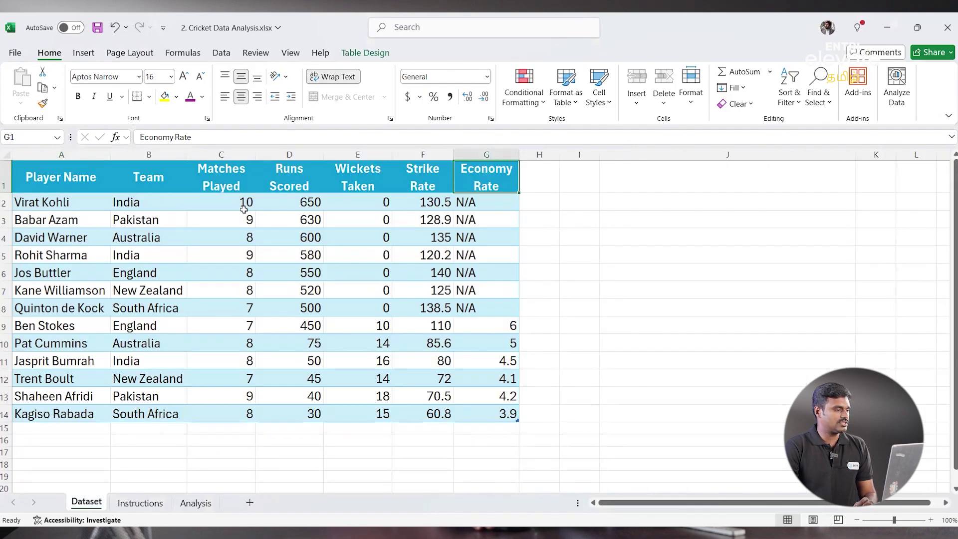
pyautogui.click(238, 168)
pyautogui.click(305, 177)
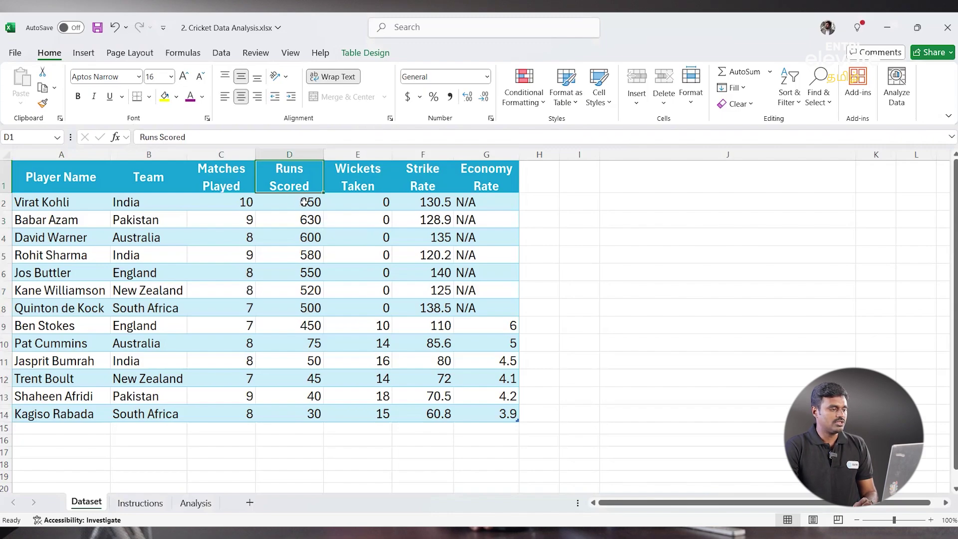
pyautogui.click(298, 430)
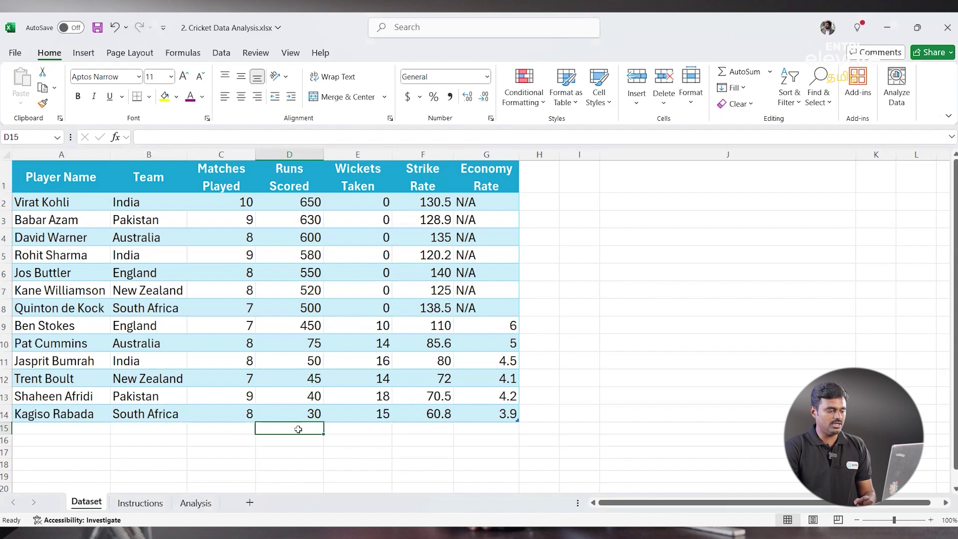
pyautogui.click(745, 73)
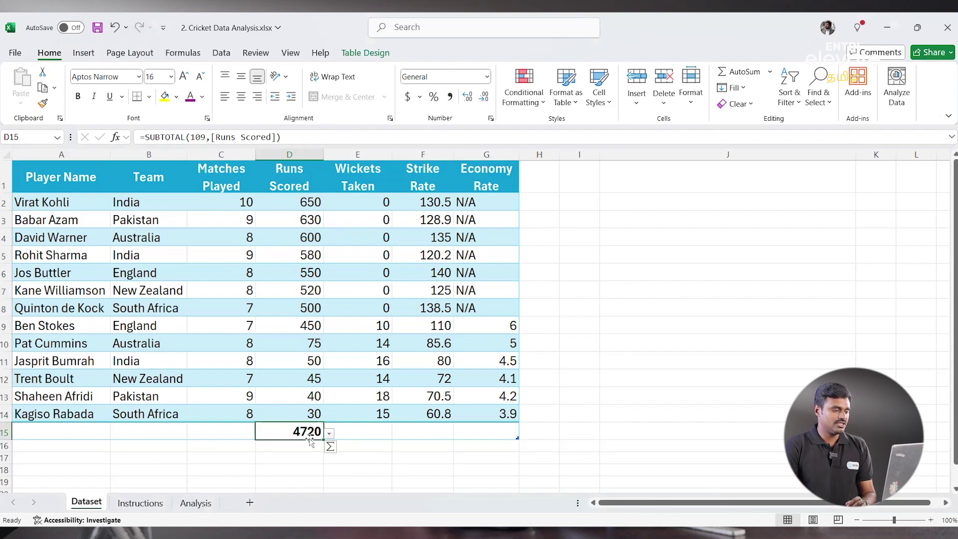
# - Enter a SUM formula in cell D16 that adds the table's Runs Scored column
pyautogui.click(300, 446)
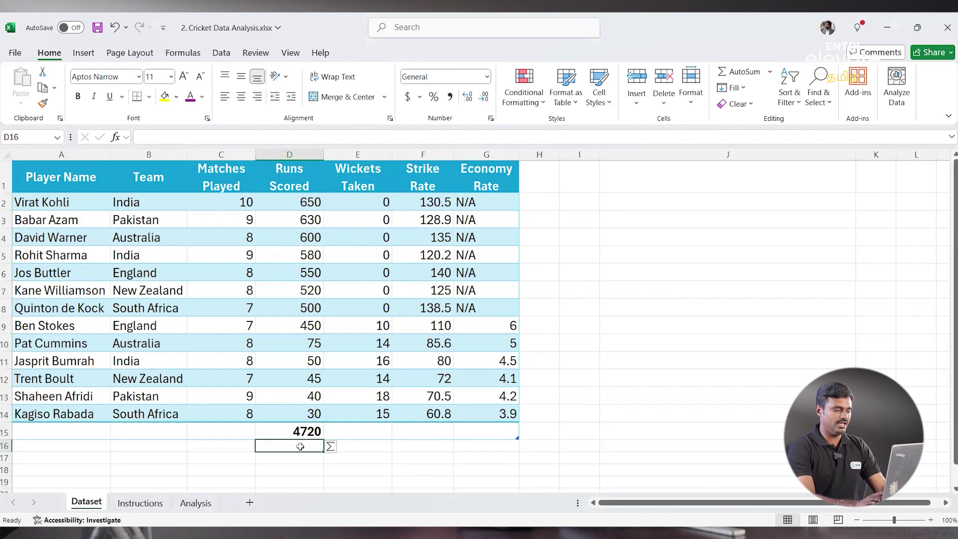
pyautogui.write('=')
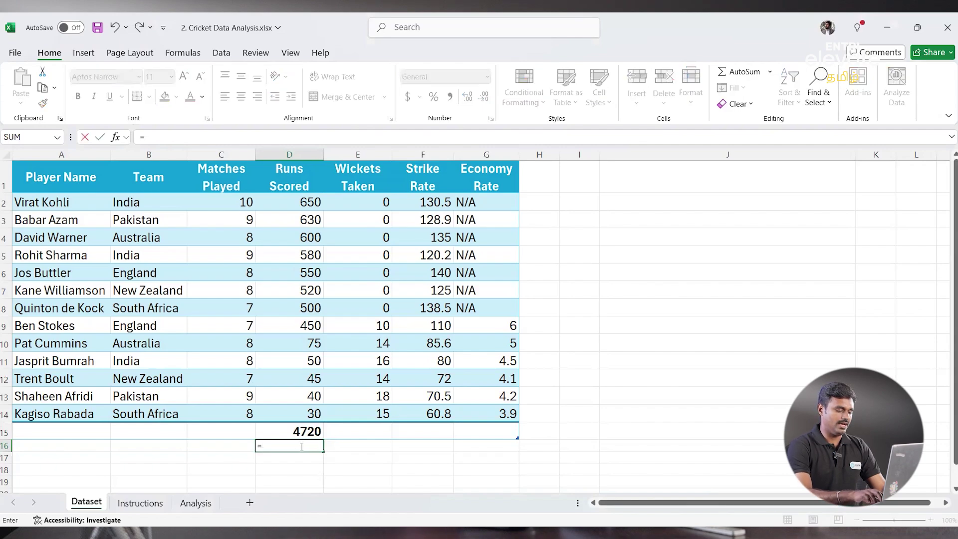
pyautogui.write('Sum')
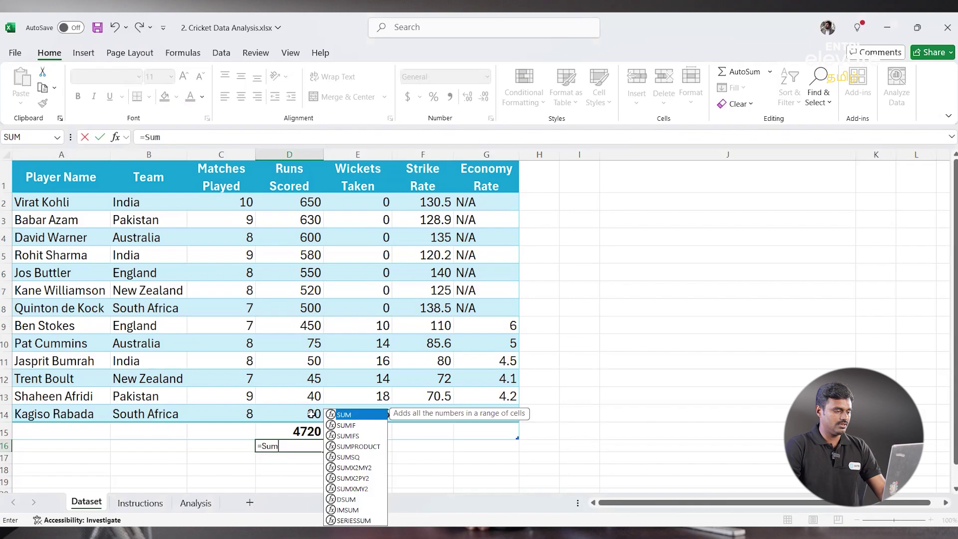
pyautogui.write('(')
pyautogui.click(311, 414)
pyautogui.hotkey('ctrl', 'shift', 'Up')
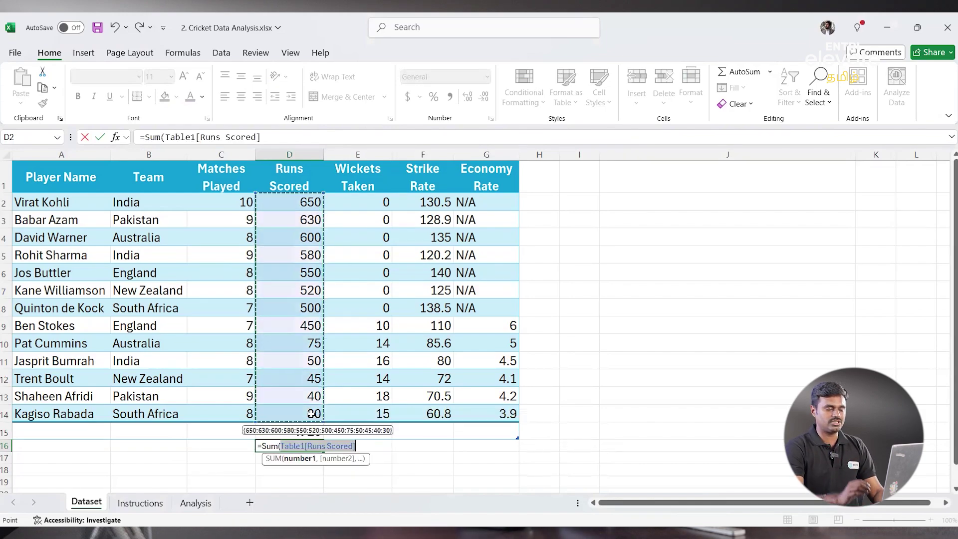
pyautogui.press('Return')
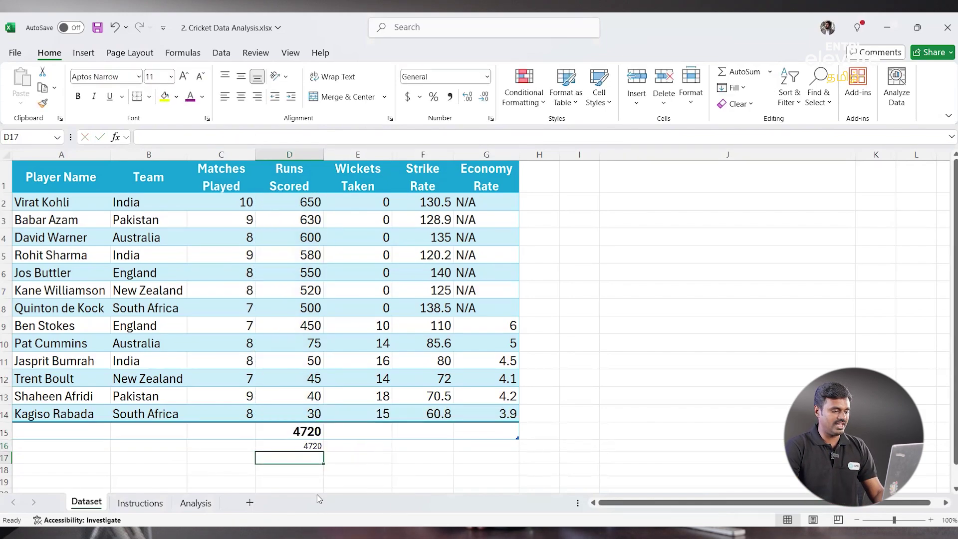
pyautogui.click(294, 447)
# - Copy the runs total from D15 into cell C2 of the Instructions sheet and autofit column C's width
pyautogui.click(301, 429)
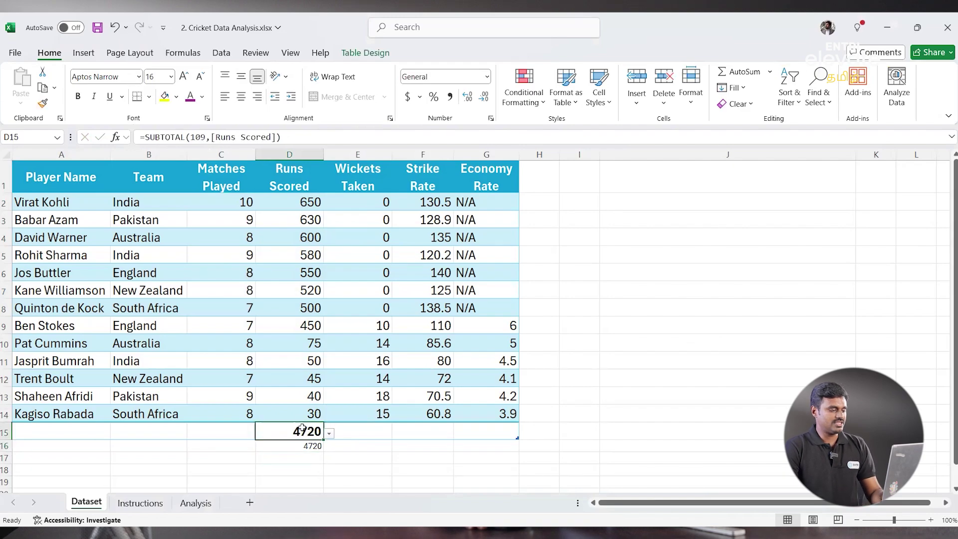
pyautogui.hotkey('ctrl', 'c')
pyautogui.hotkey('ctrl', 'pagedown')
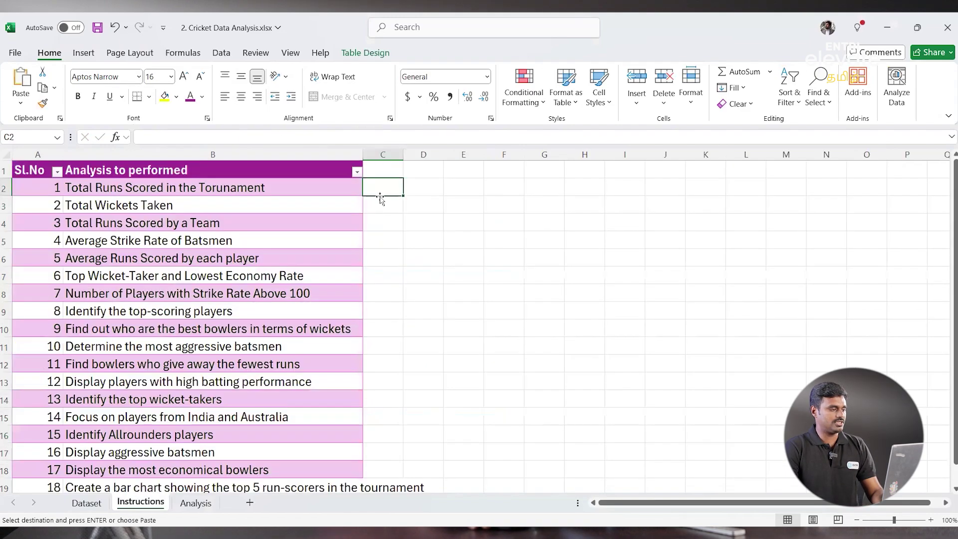
pyautogui.hotkey('ctrl', 'v')
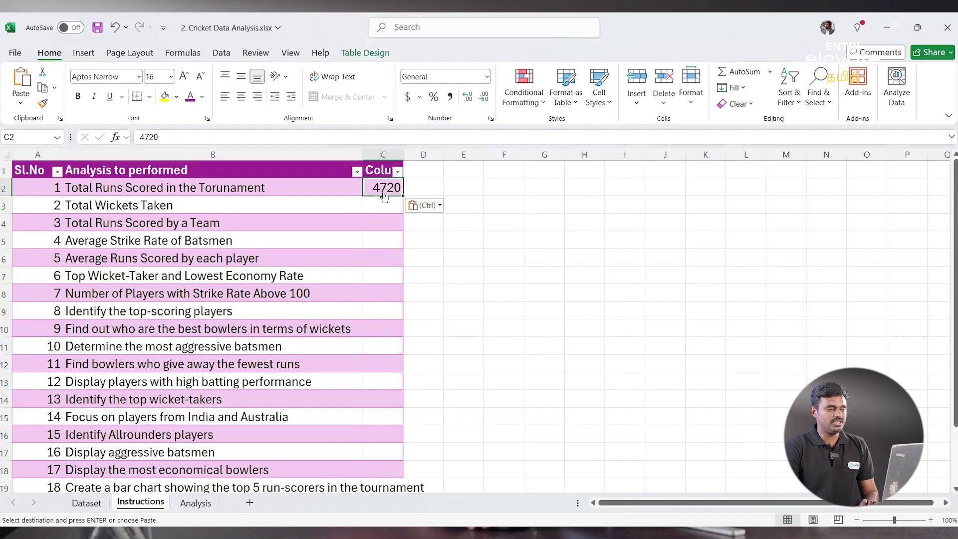
pyautogui.hotkey('alt', 'h')
pyautogui.press('o')
pyautogui.press('i')
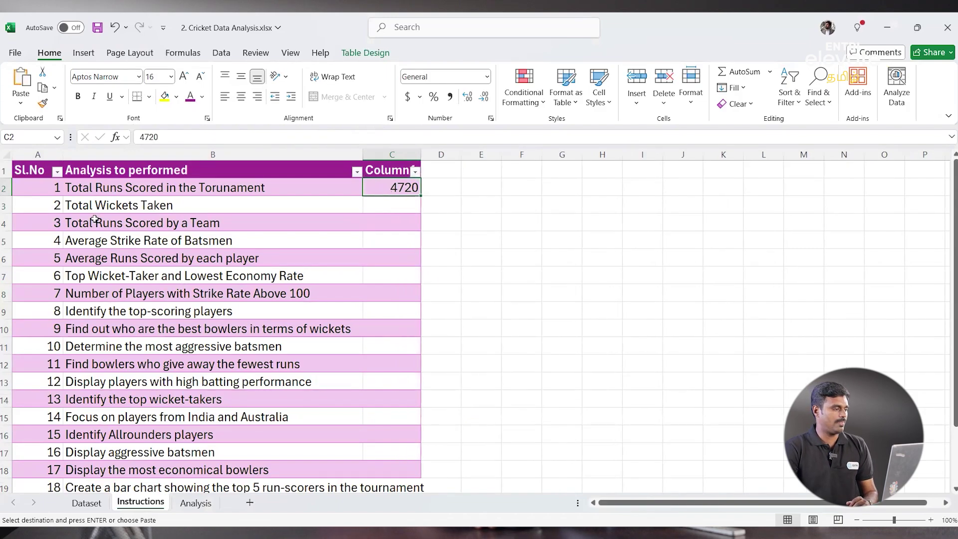
# - Total the Wickets Taken column in cell E15 of the Dataset sheet using AutoSum
pyautogui.click(209, 205)
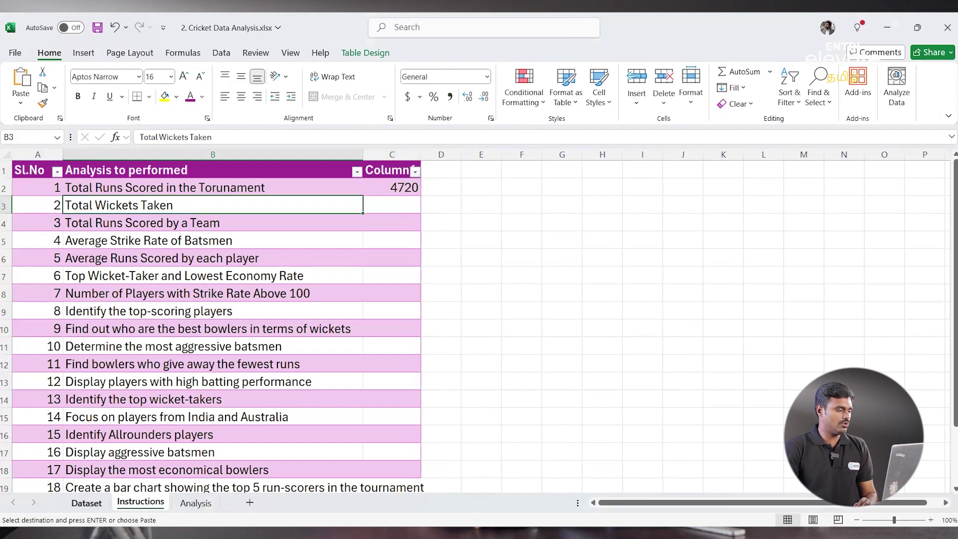
pyautogui.hotkey('ctrl', 'pageup')
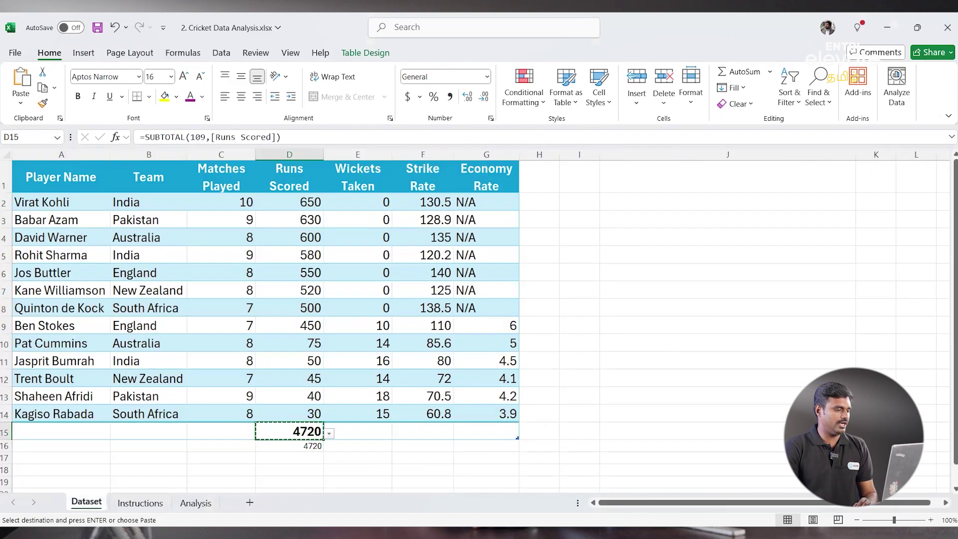
pyautogui.click(370, 429)
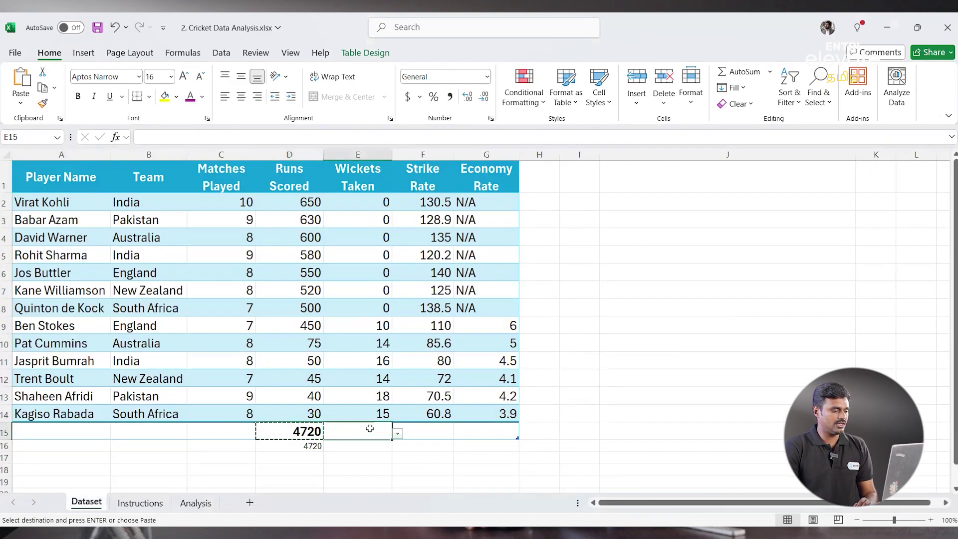
pyautogui.click(742, 73)
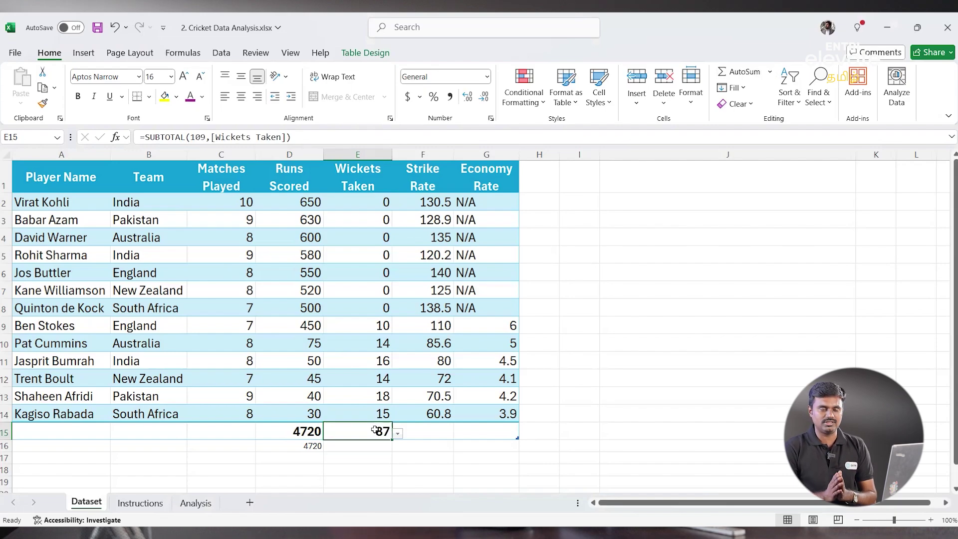
# - Copy the wickets total from E15 into cell C3 of the Instructions sheet, beside Total Wickets Taken
pyautogui.hotkey('ctrl', 'c')
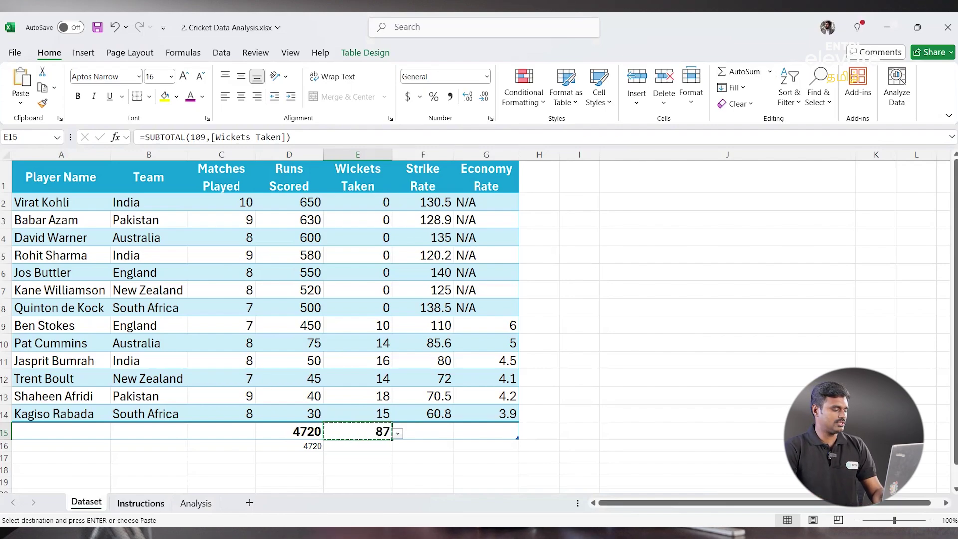
pyautogui.click(140, 503)
pyautogui.click(398, 202)
pyautogui.hotkey('ctrl', 'v')
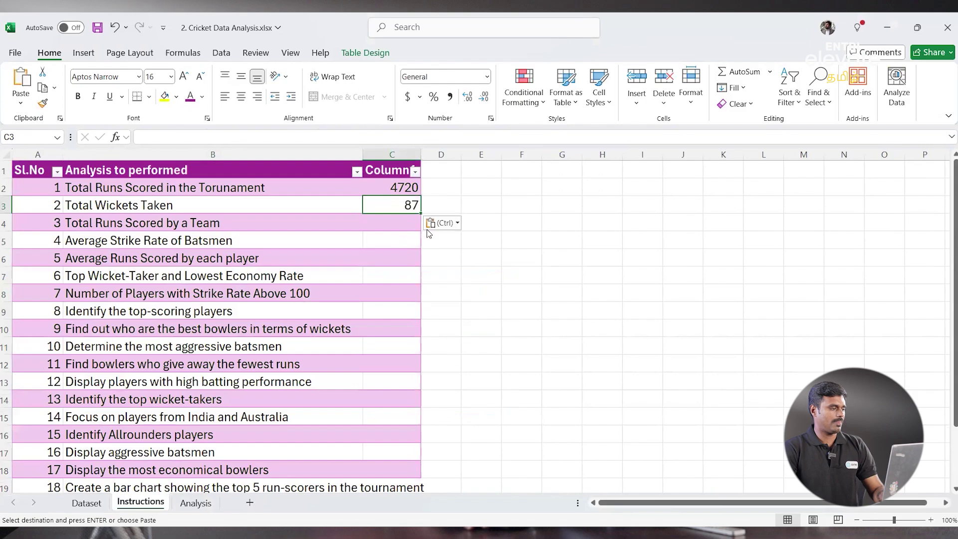
# - Filter the Dataset table's Team column to India to check that team's Runs Scored, and remove the filter
pyautogui.click(133, 224)
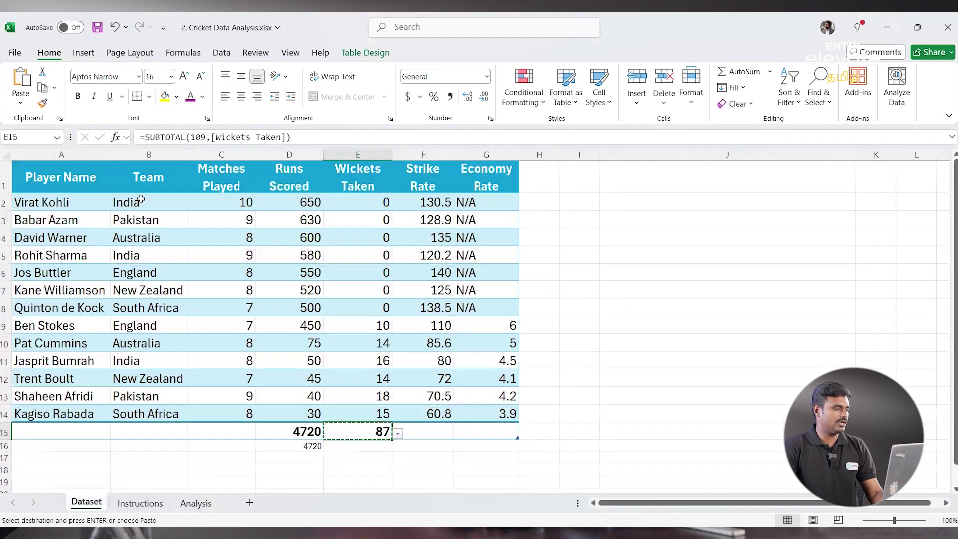
pyautogui.click(148, 202)
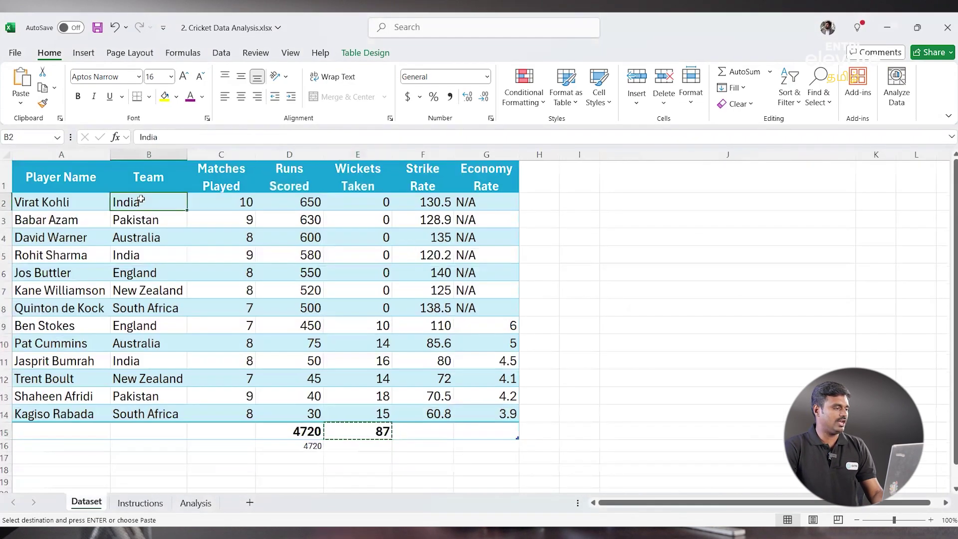
pyautogui.click(32, 177)
pyautogui.press('Escape')
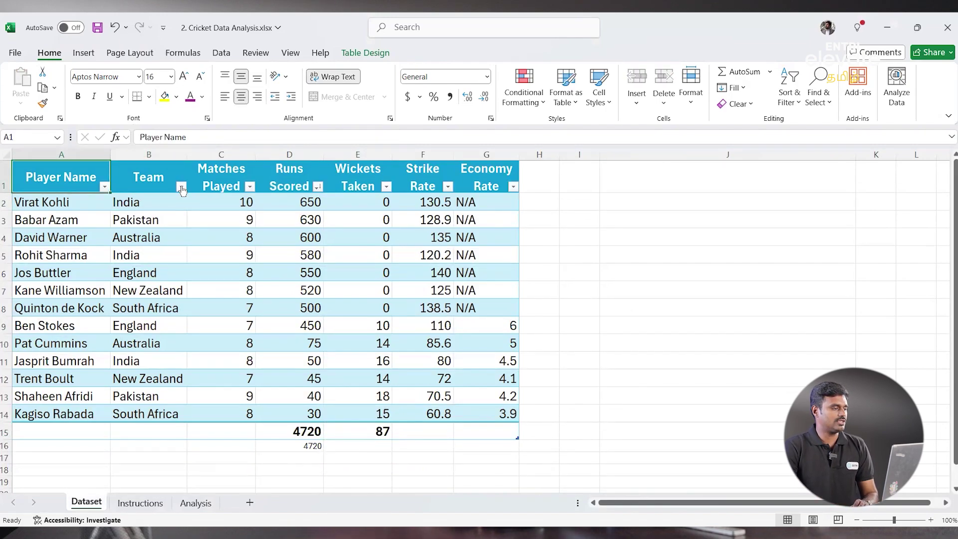
pyautogui.click(182, 186)
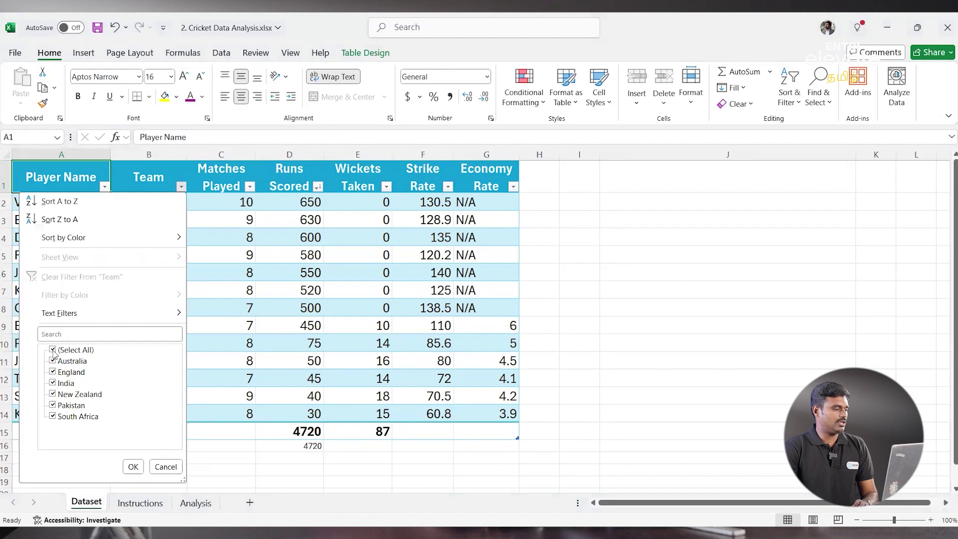
pyautogui.click(53, 351)
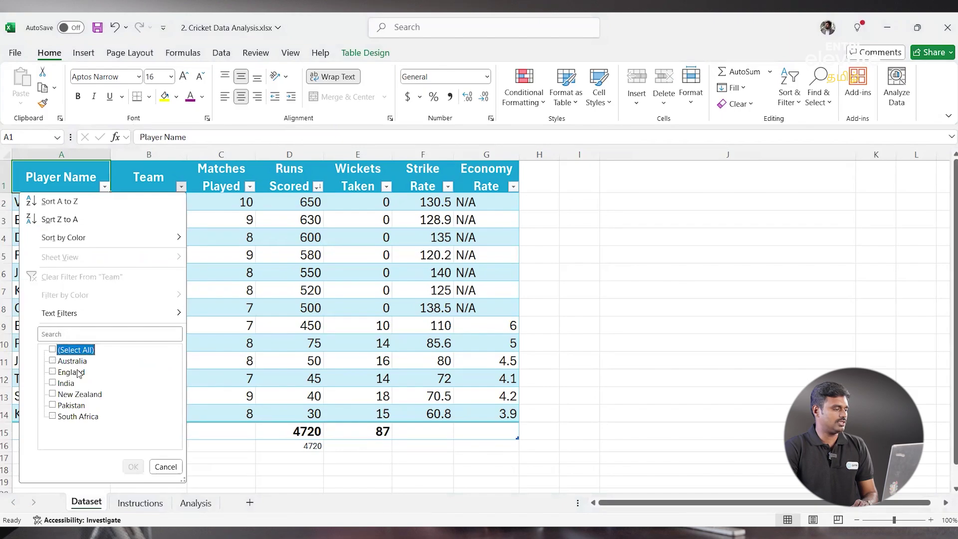
pyautogui.click(53, 383)
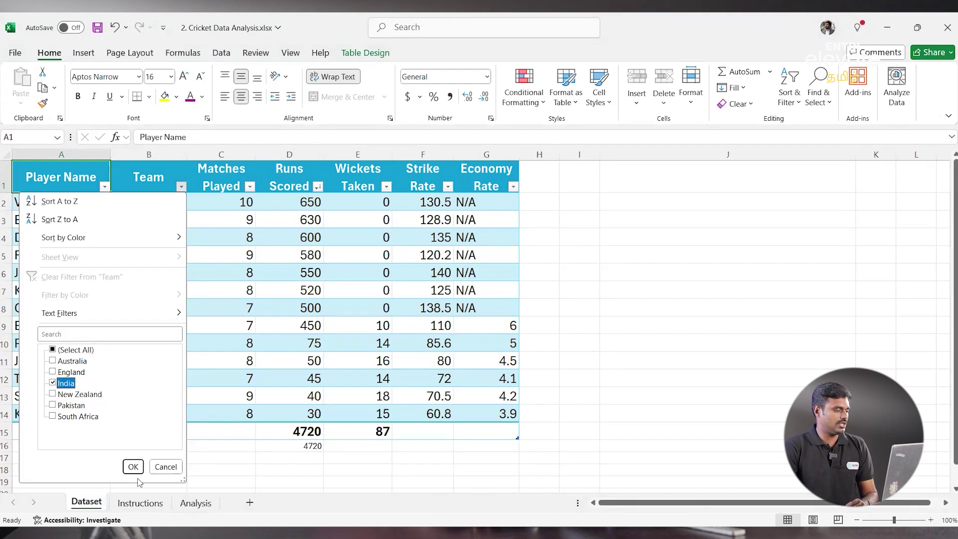
pyautogui.click(133, 468)
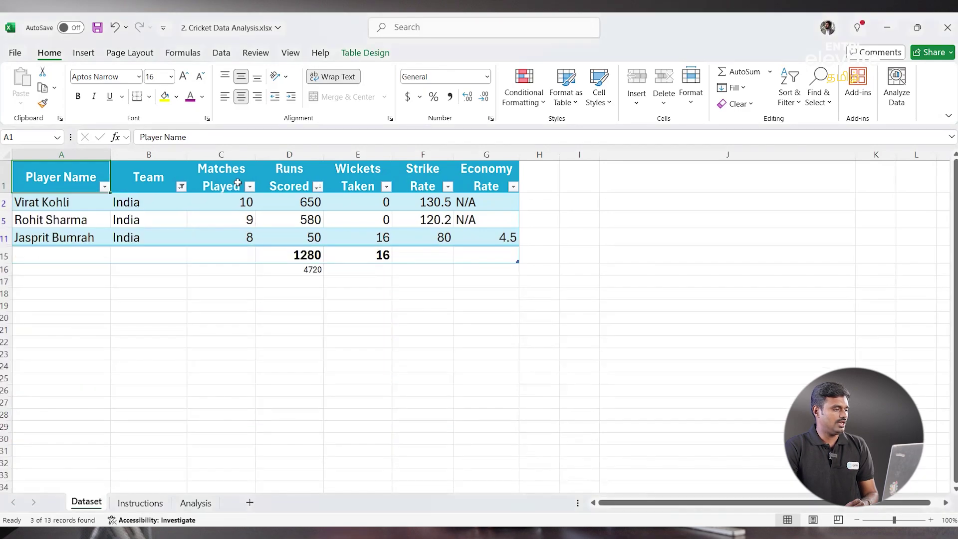
pyautogui.moveTo(308, 201); pyautogui.dragTo(306, 239)
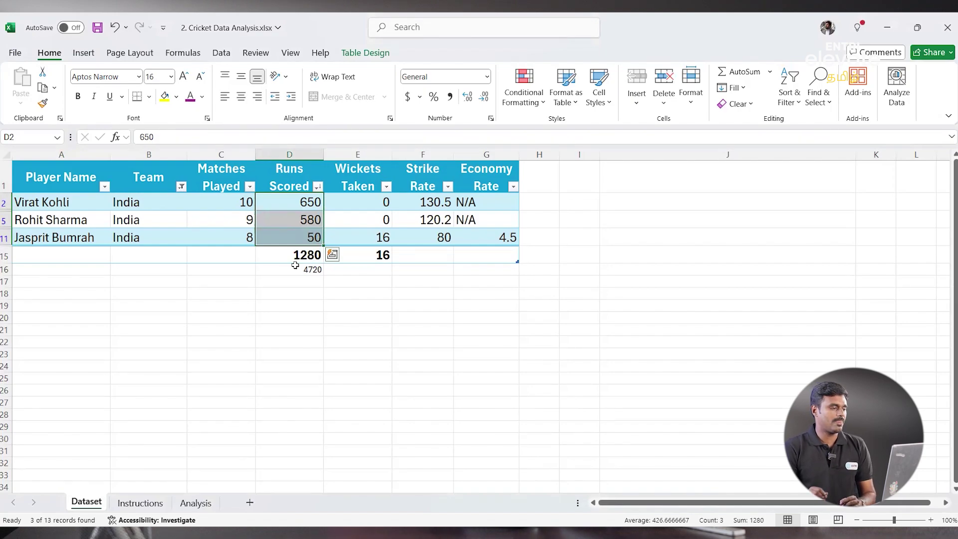
pyautogui.hotkey('ctrl', 'shift', 'l')
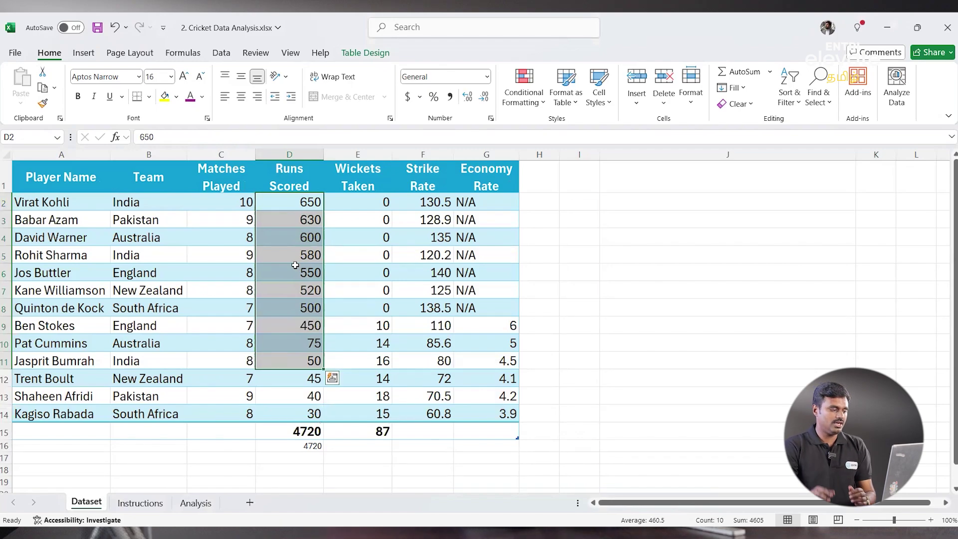
# - Review the answers recorded beside the first analyses on the Instructions sheet and the runs sum in cell D16 of the Dataset sheet
pyautogui.click(140, 502)
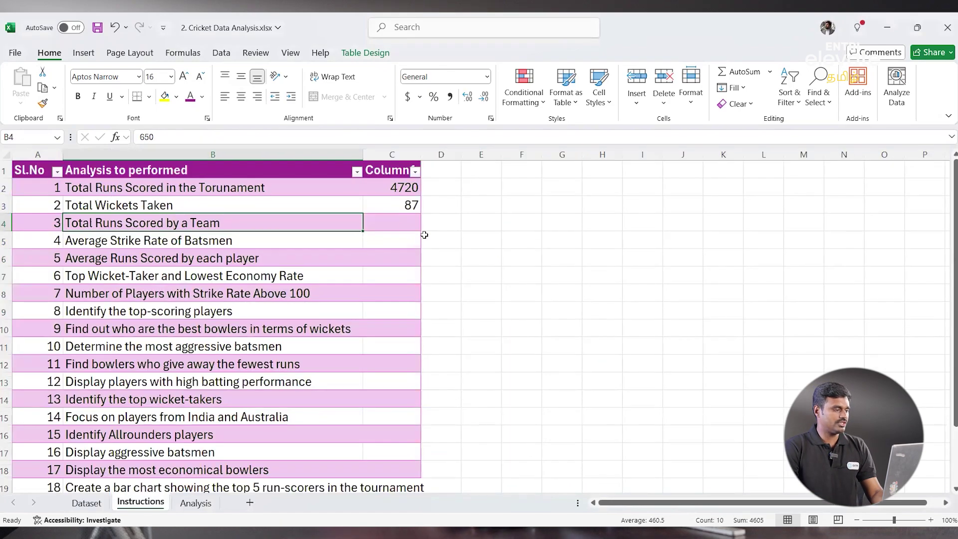
pyautogui.press('Right')
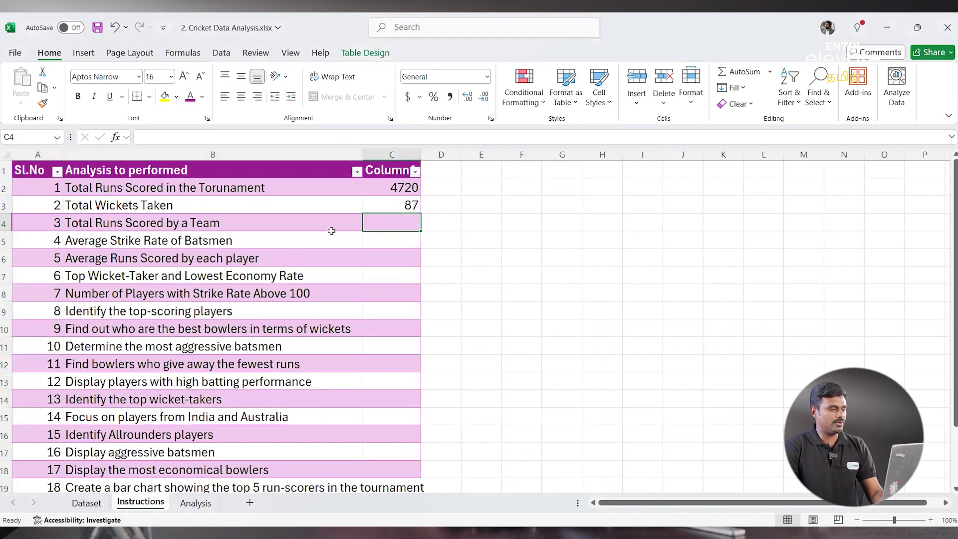
pyautogui.click(389, 188)
pyautogui.click(394, 204)
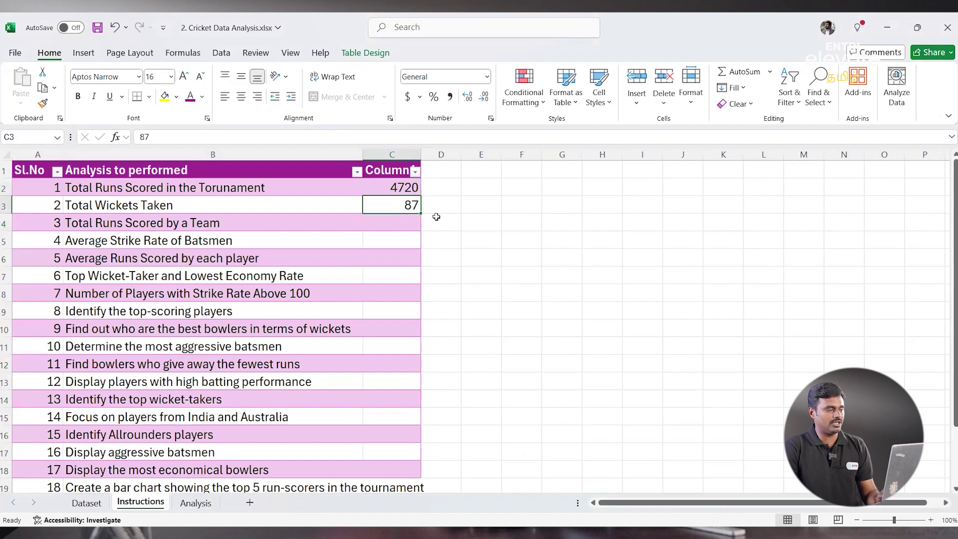
pyautogui.click(392, 227)
pyautogui.click(86, 503)
pyautogui.click(318, 449)
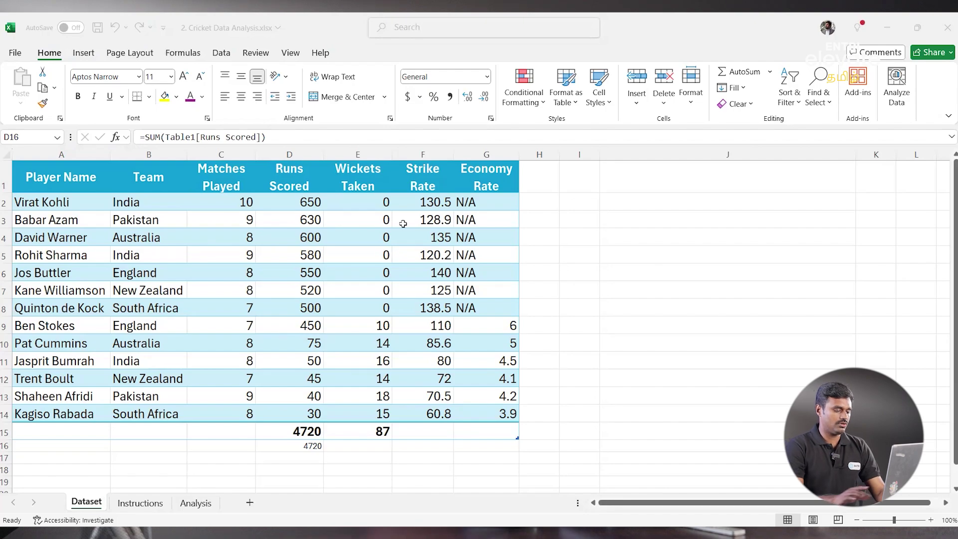
pyautogui.hotkey('ctrl', 'pagedown')
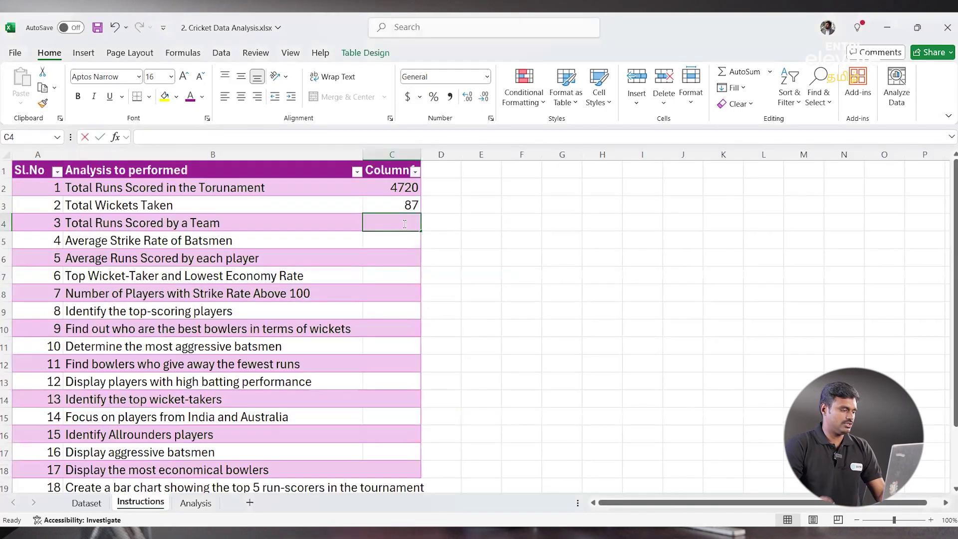
pyautogui.write('=')
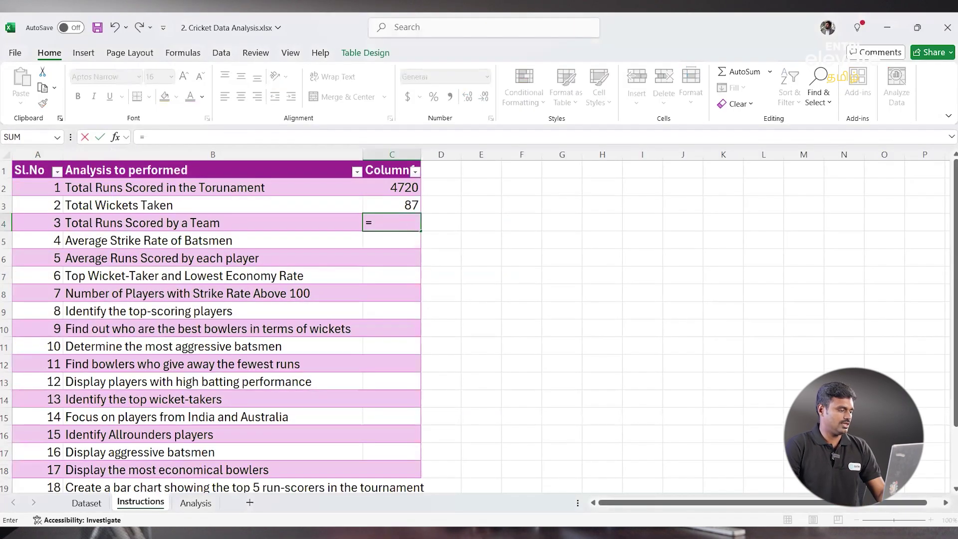
pyautogui.press('Escape')
# - Total India's runs in cell I2 of the Dataset sheet with =SUMIF(Table1[Team],"India",Table1[Runs Scored])
pyautogui.hotkey('ctrl', 'pageup')
pyautogui.click(577, 202)
pyautogui.write('=')
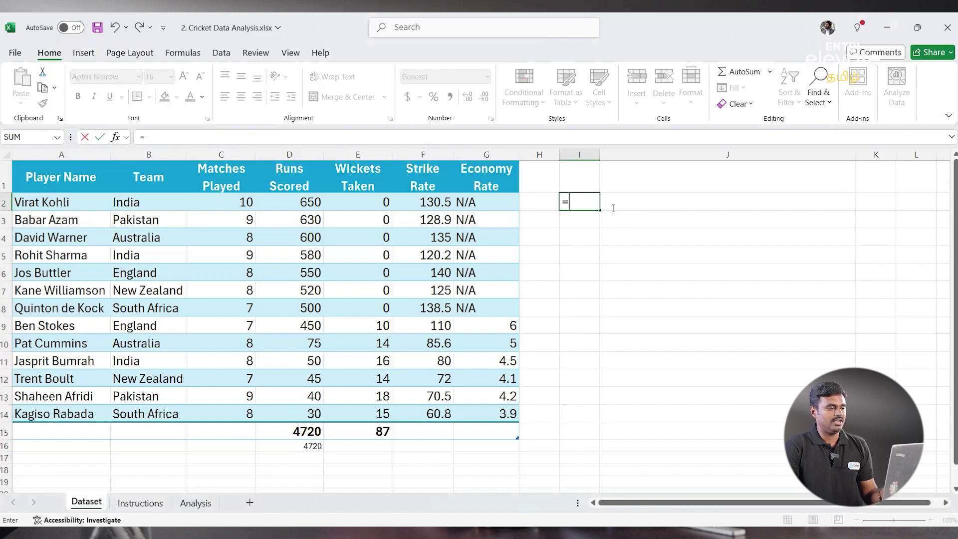
pyautogui.write('SUMIF(')
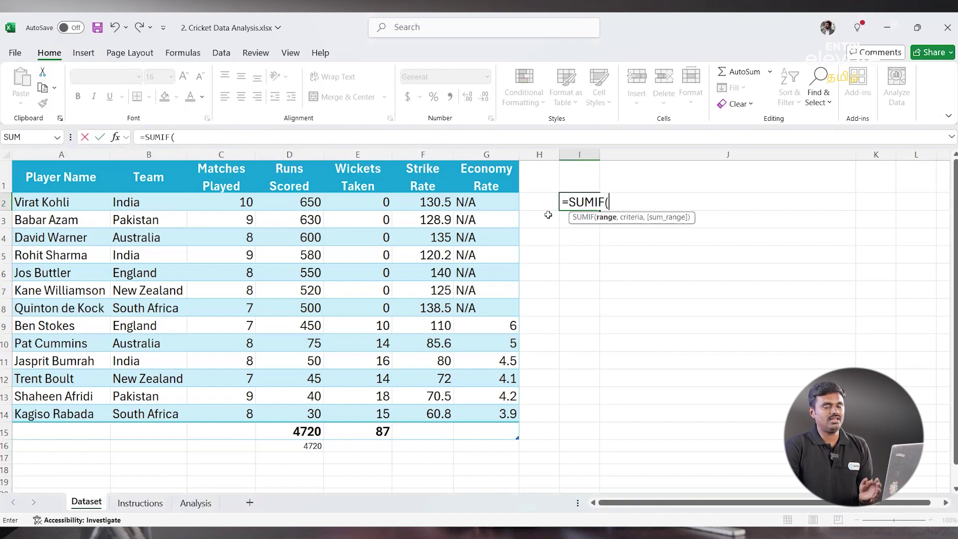
pyautogui.click(160, 205)
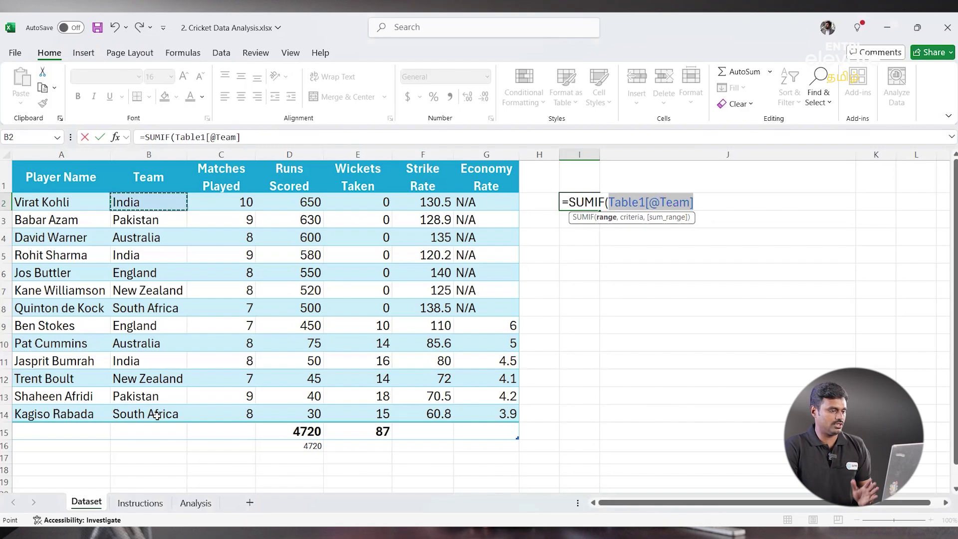
pyautogui.hotkey('ctrl', 'shift', 'Down')
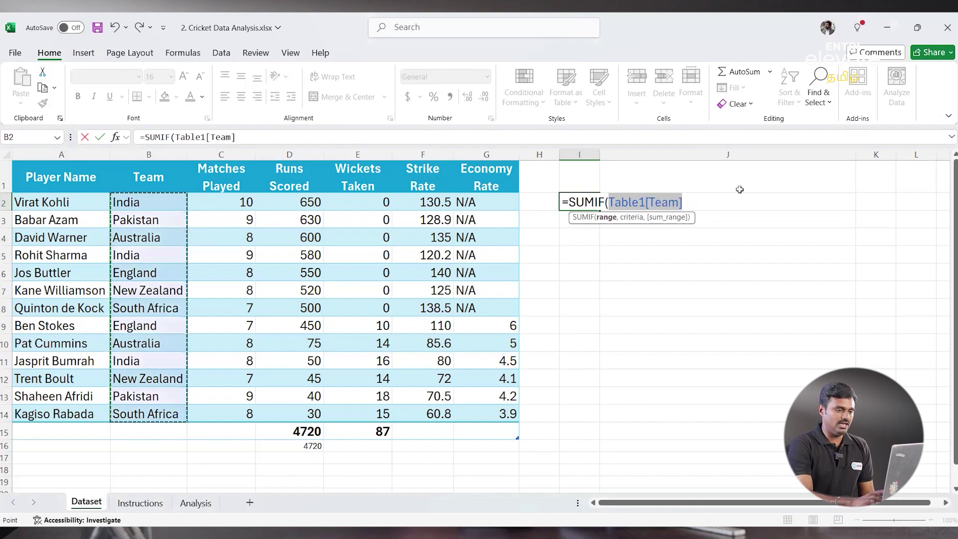
pyautogui.write(',"I')
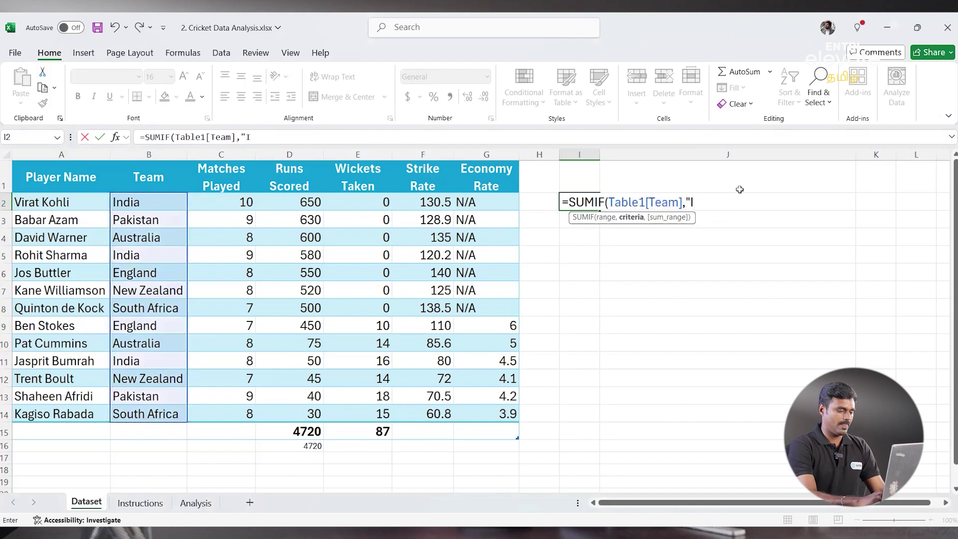
pyautogui.write('ndia"')
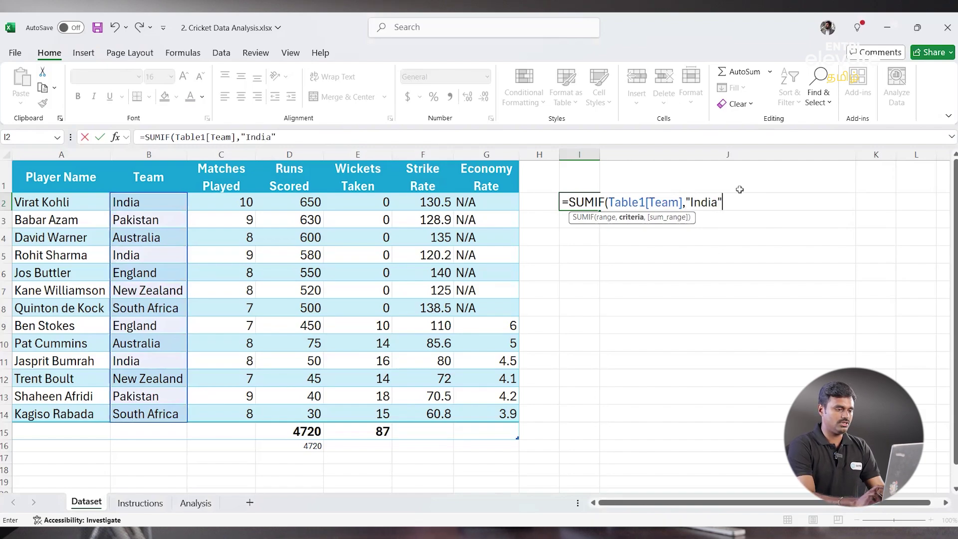
pyautogui.write(',')
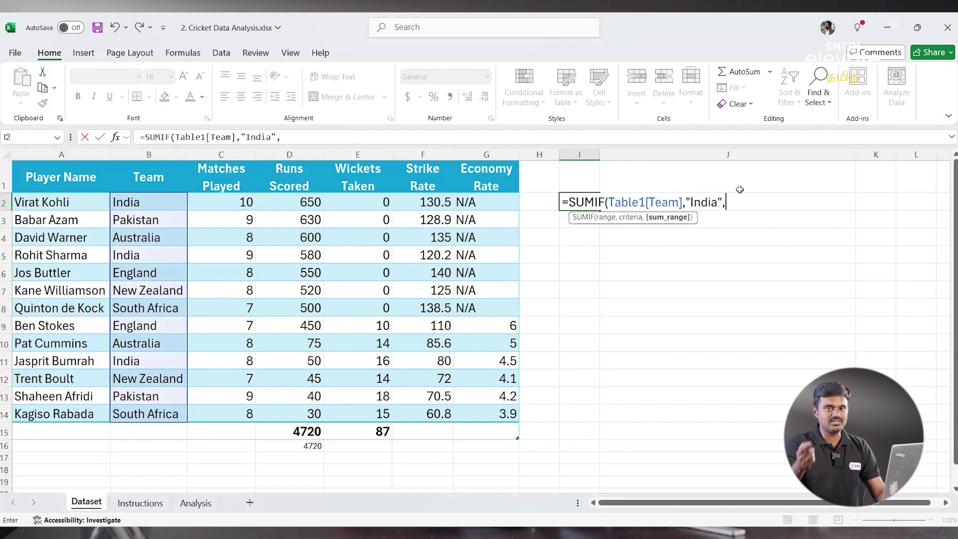
pyautogui.click(303, 202)
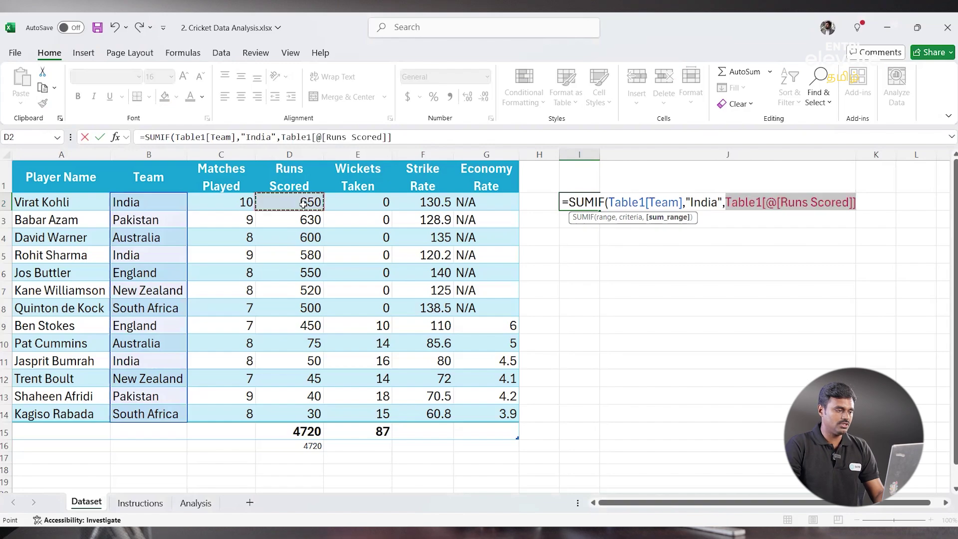
pyautogui.keyDown('shift'); pyautogui.click(306, 414); pyautogui.keyUp('shift')
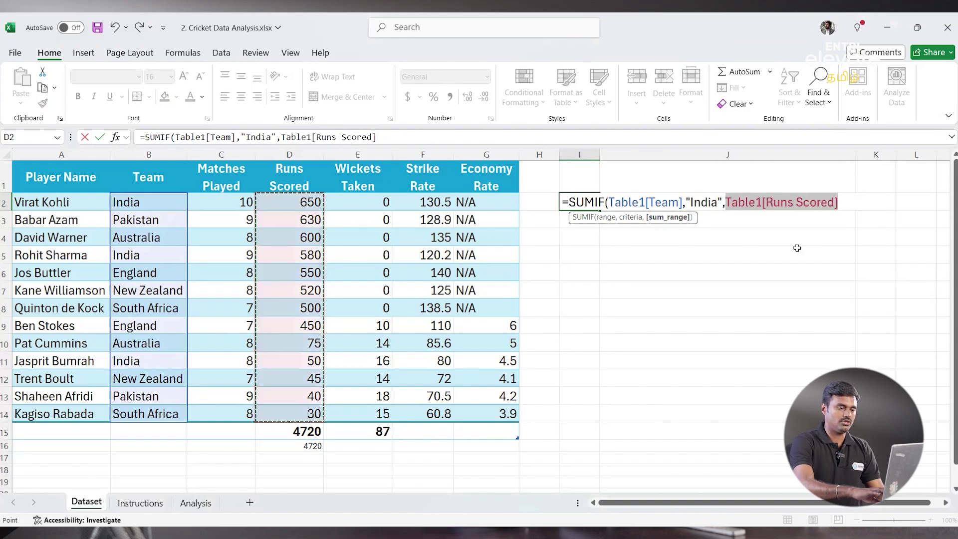
pyautogui.write(')')
pyautogui.press('Return')
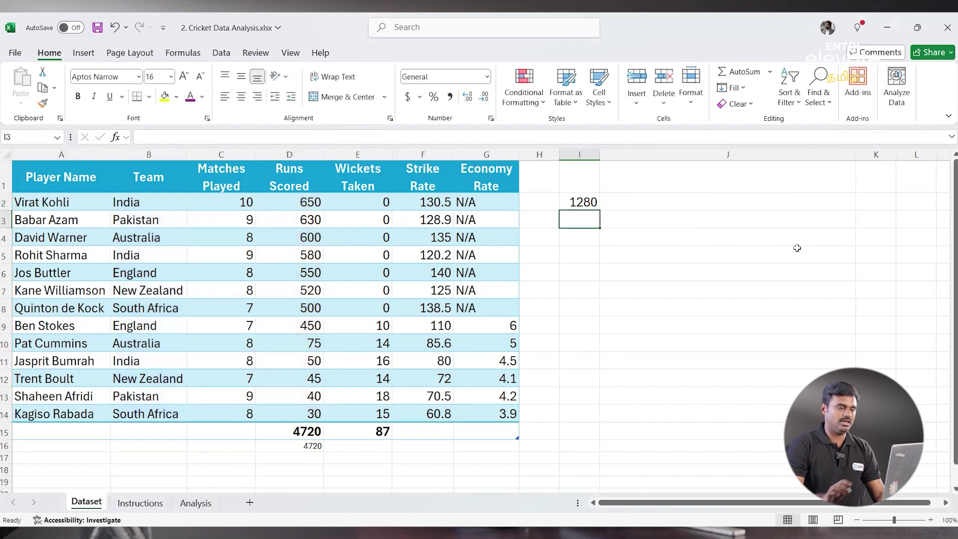
# - Copy India's runs total from I2 into cell C4 of the Instructions sheet, beside Total Runs Scored by a Team
pyautogui.click(582, 200)
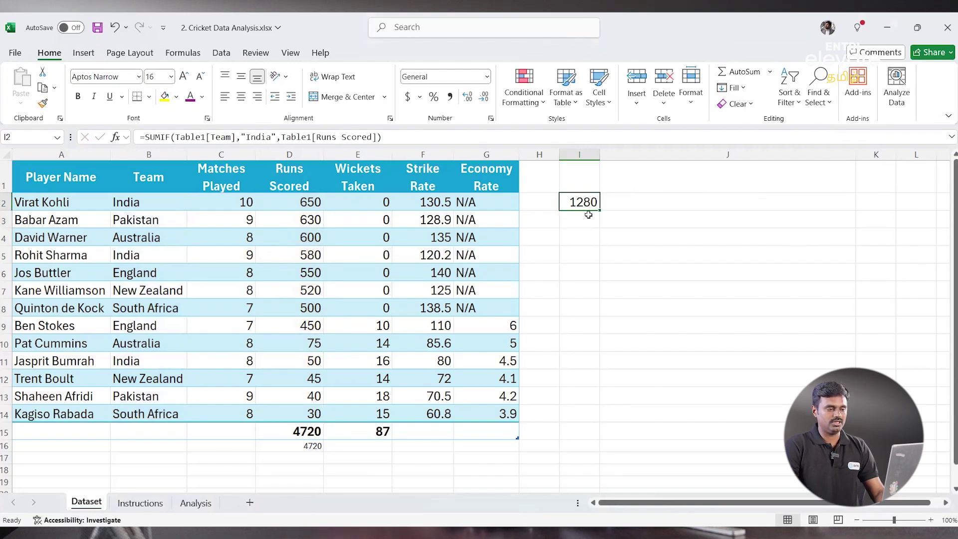
pyautogui.hotkey('ctrl', 'c')
pyautogui.hotkey('ctrl', 'pagedown')
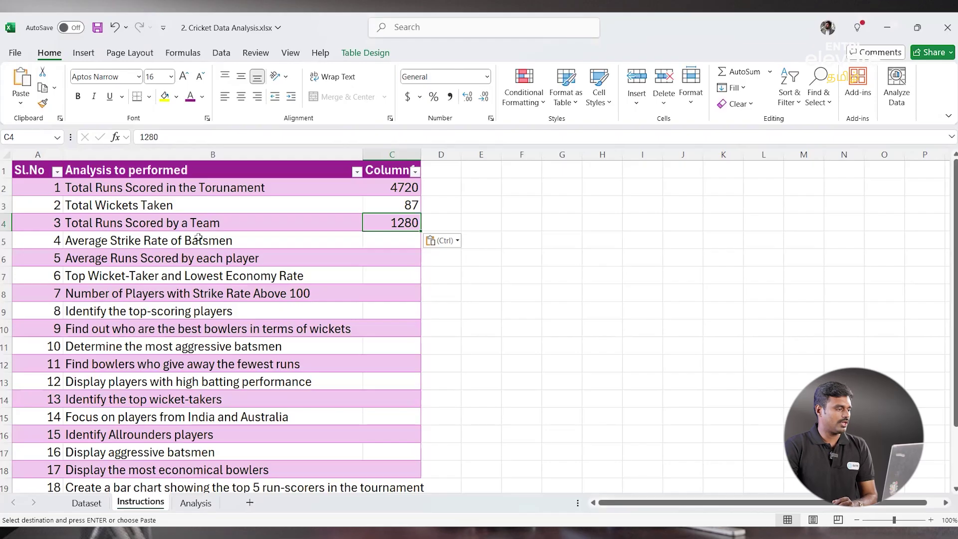
# - Examine the Dataset sheet's players and Strike Rate column for the Average Strike Rate of Batsmen analysis, and clear the pending copy selection
pyautogui.click(164, 241)
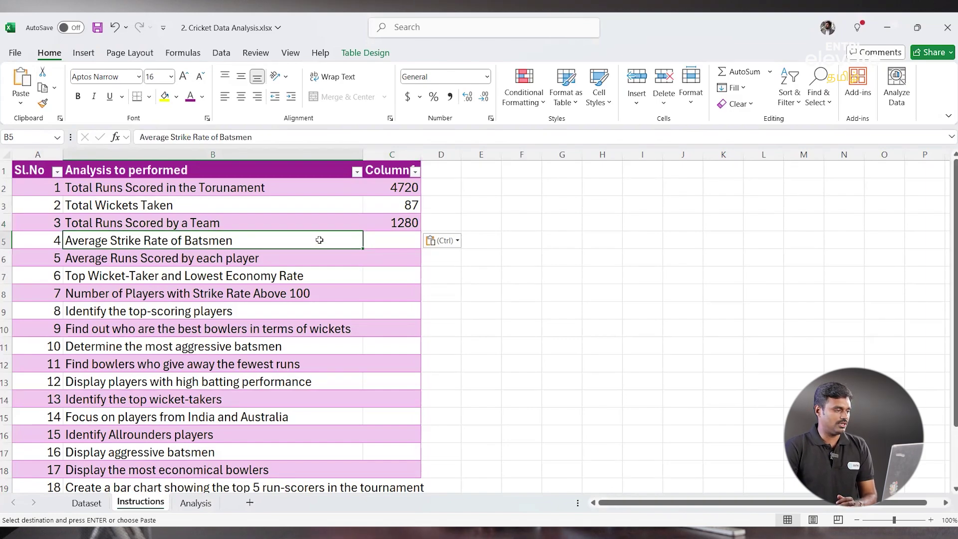
pyautogui.click(86, 503)
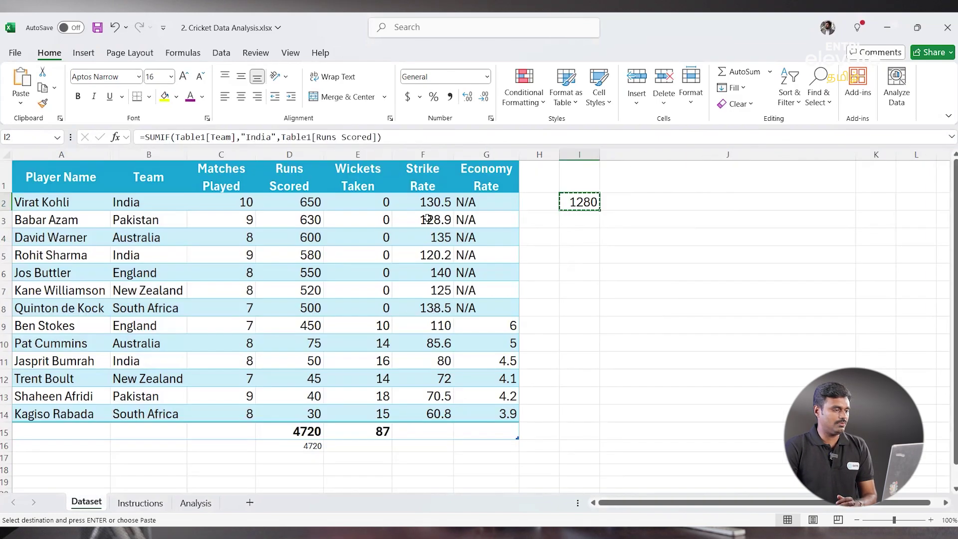
pyautogui.click(409, 195)
pyautogui.click(426, 154)
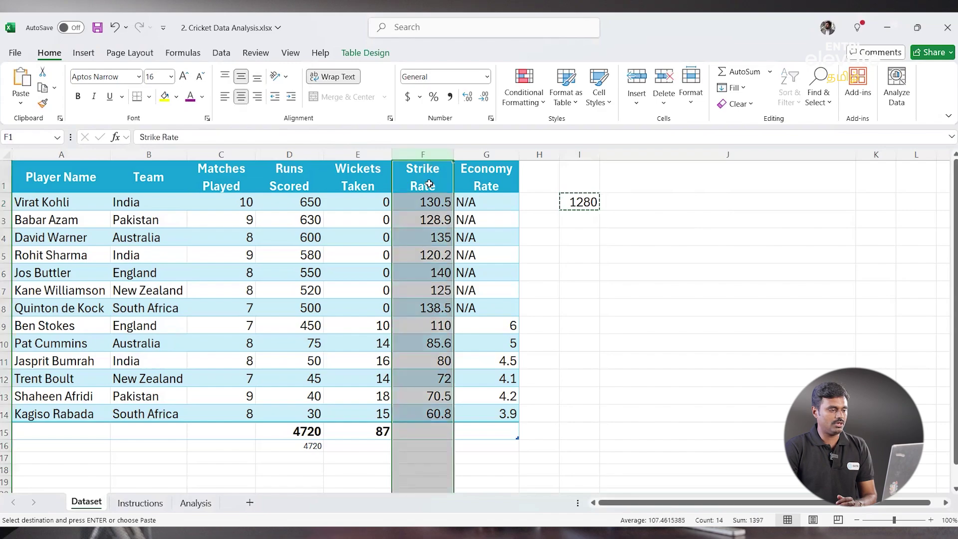
pyautogui.click(84, 204)
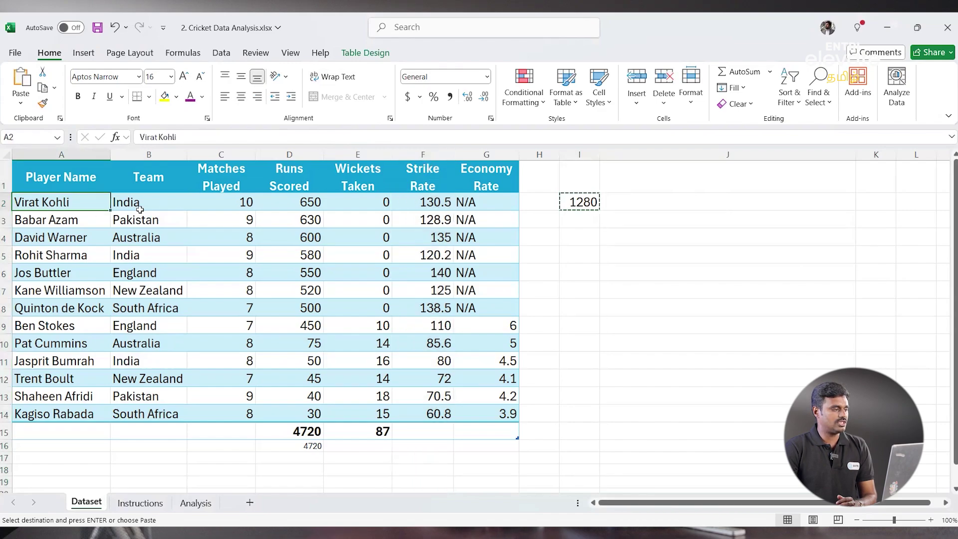
pyautogui.click(446, 202)
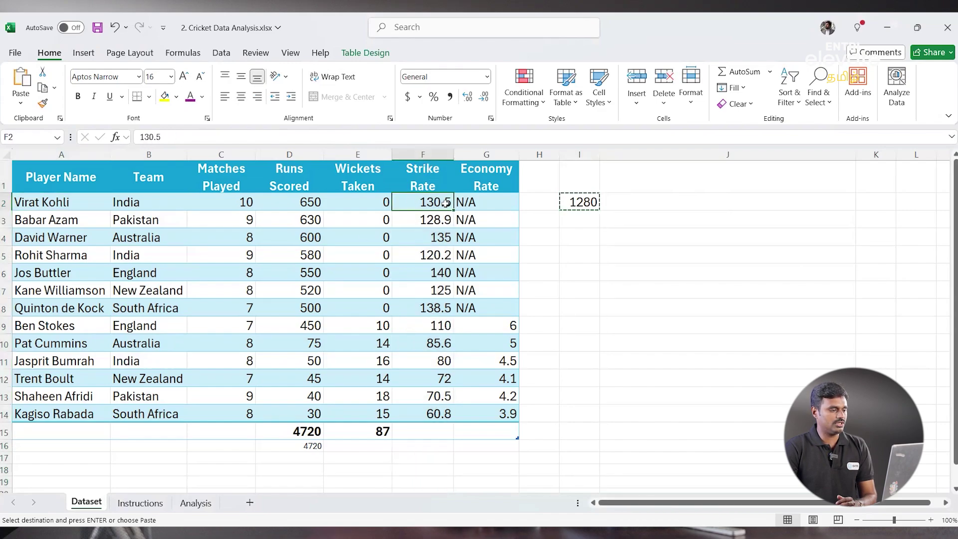
pyautogui.click(64, 312)
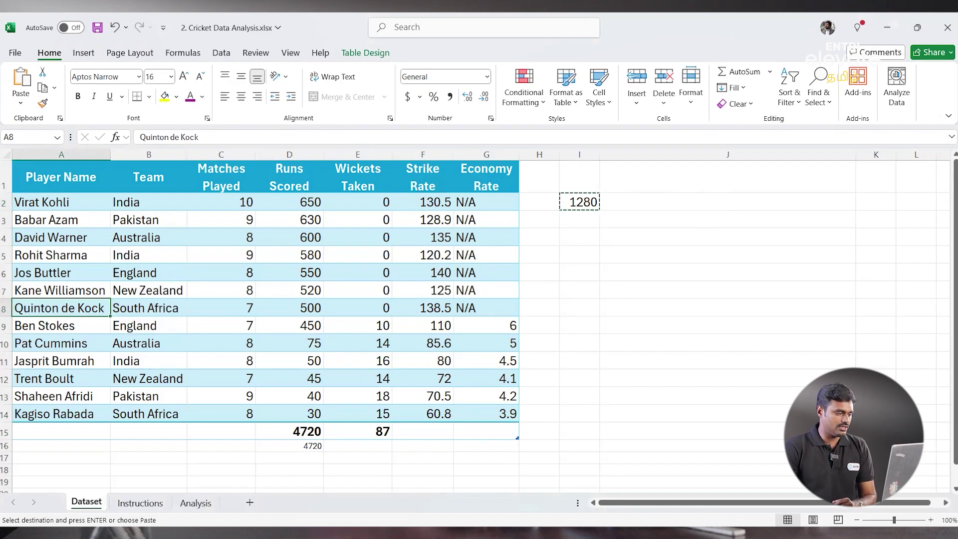
pyautogui.click(141, 503)
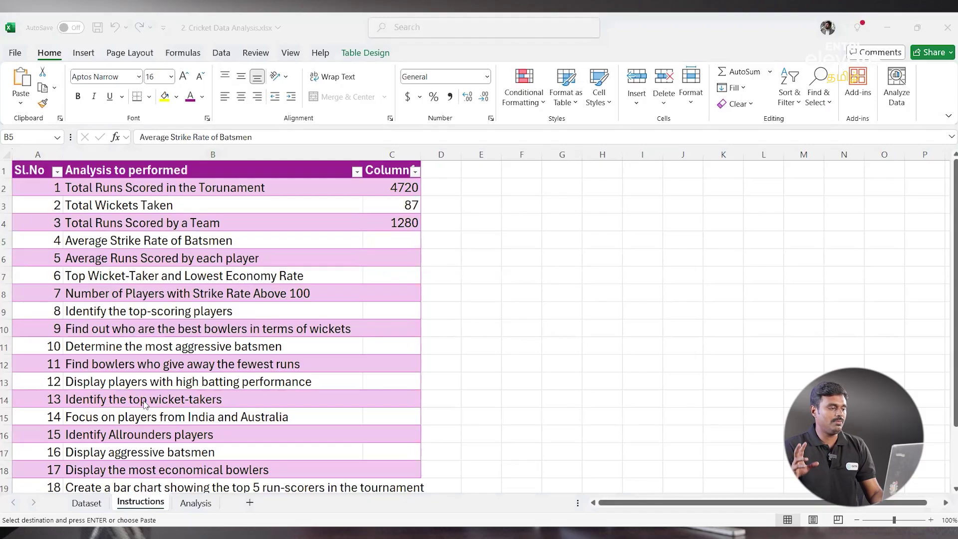
pyautogui.hotkey('ctrl', 'v')
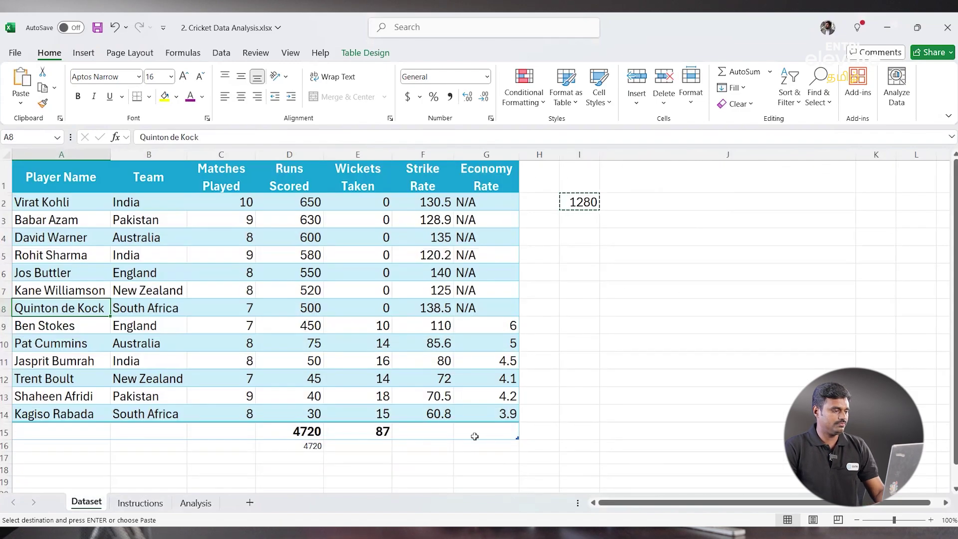
pyautogui.press('Escape')
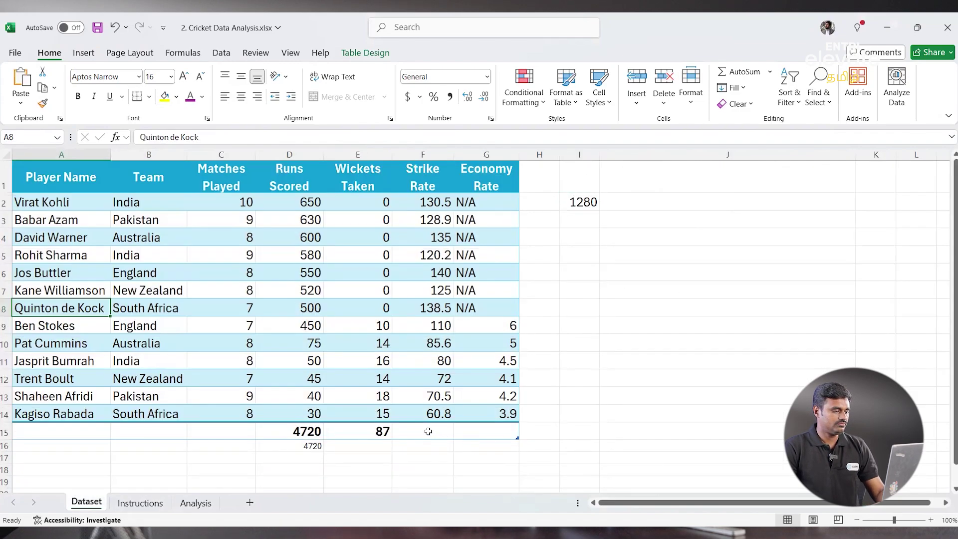
# - Average the Strike Rate column in cell F15 of the Dataset sheet using AutoSum's Average function
pyautogui.click(445, 437)
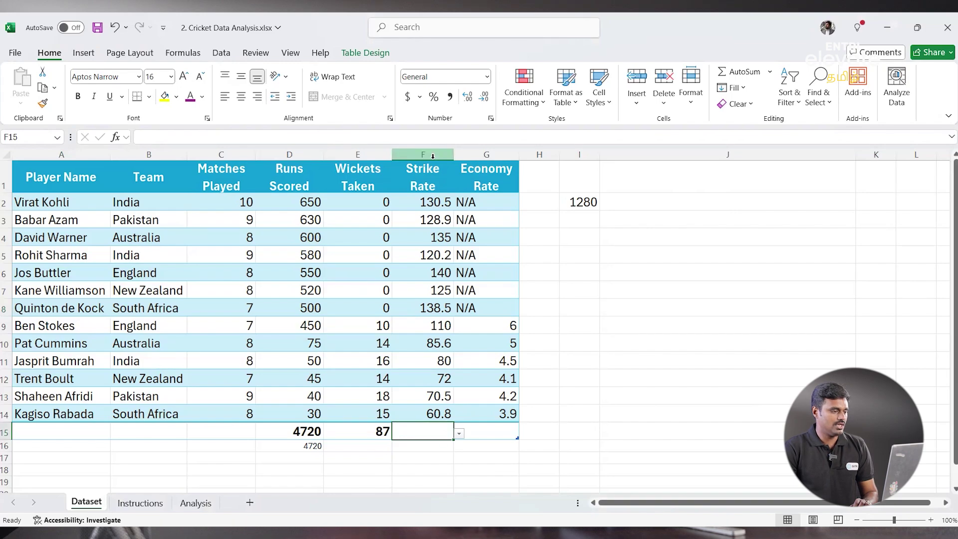
pyautogui.click(771, 74)
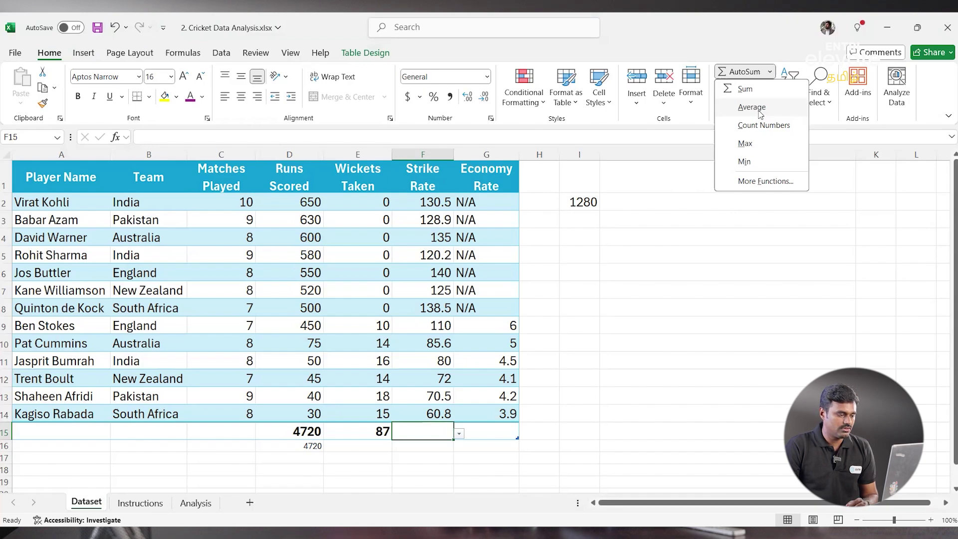
pyautogui.click(760, 114)
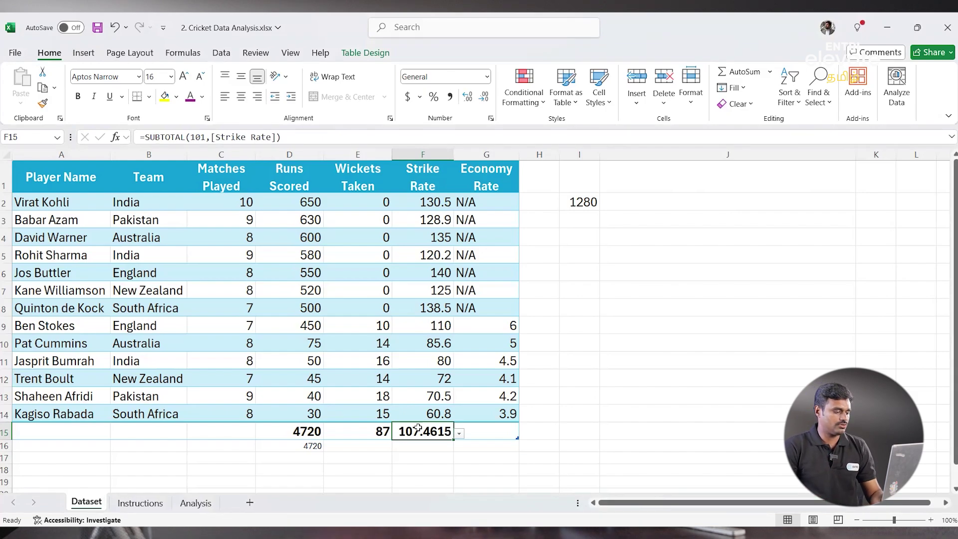
# - Copy the strike rate average from F15 into cell C5 of the Instructions sheet, beside Average Strike Rate of Batsmen
pyautogui.hotkey('ctrl', 'c')
pyautogui.click(135, 503)
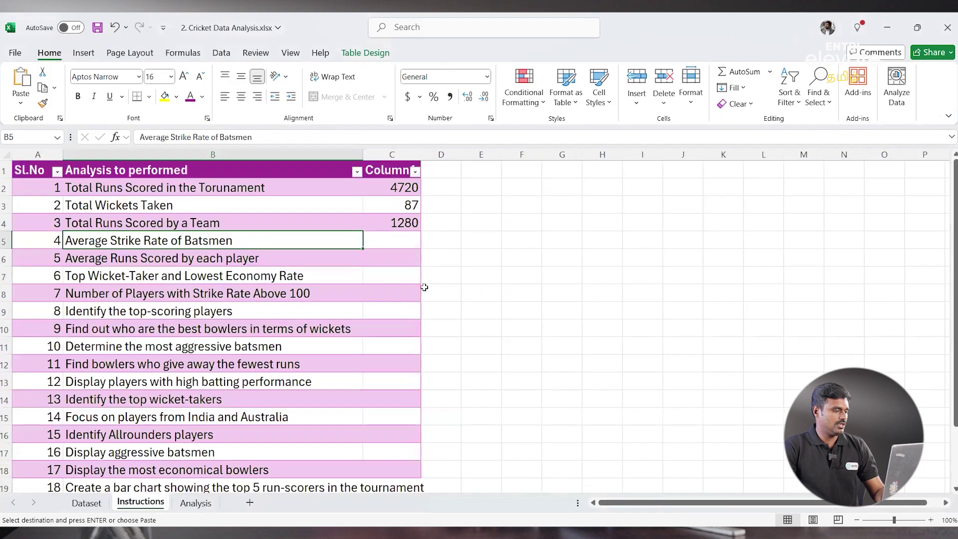
pyautogui.click(415, 242)
pyautogui.hotkey('ctrl', 'v')
# - Average the Runs Scored column in cell D17 of the Dataset sheet with the AVERAGE function
pyautogui.click(402, 257)
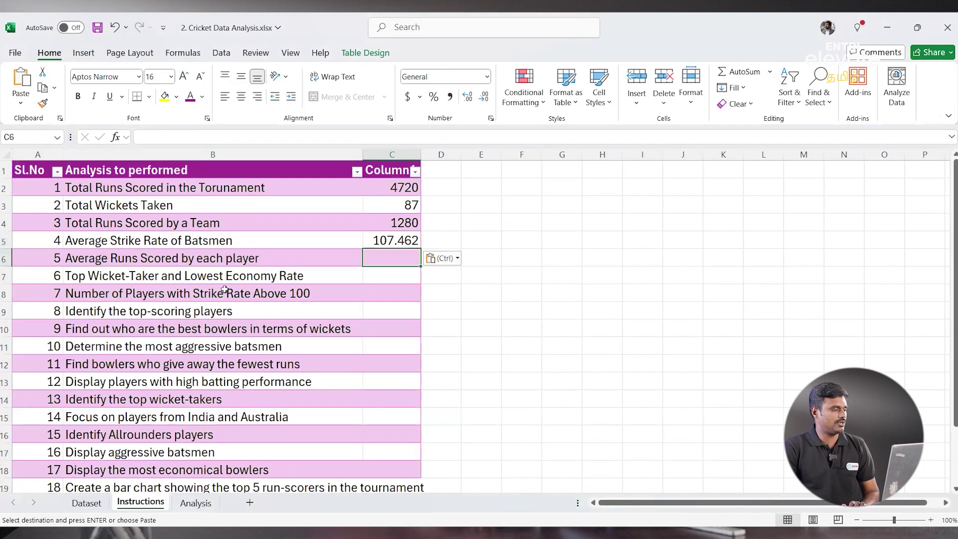
pyautogui.click(146, 257)
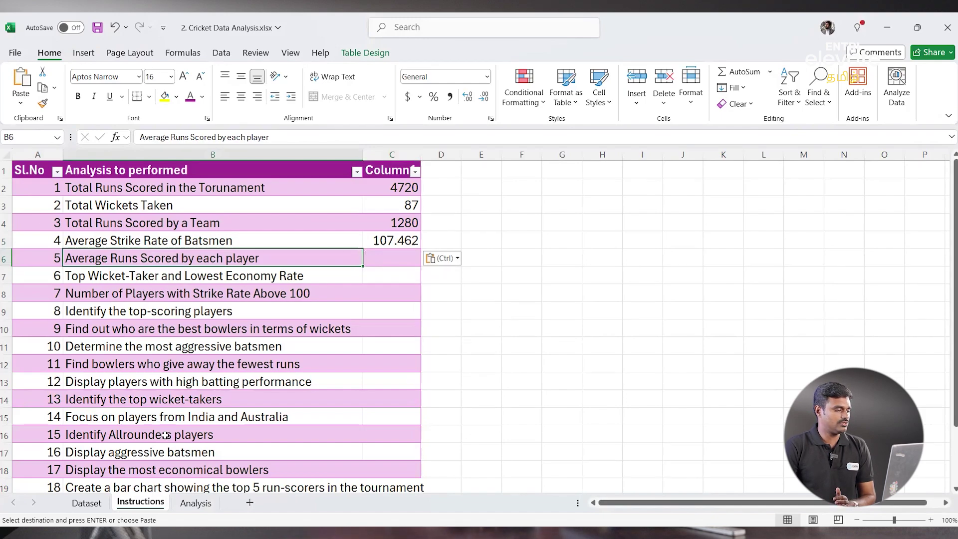
pyautogui.click(87, 503)
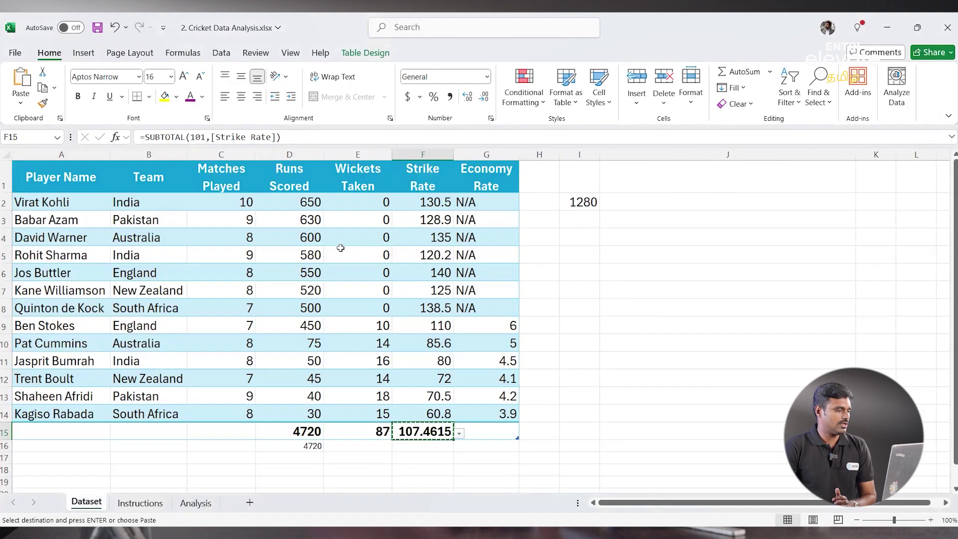
pyautogui.click(297, 460)
pyautogui.write('=')
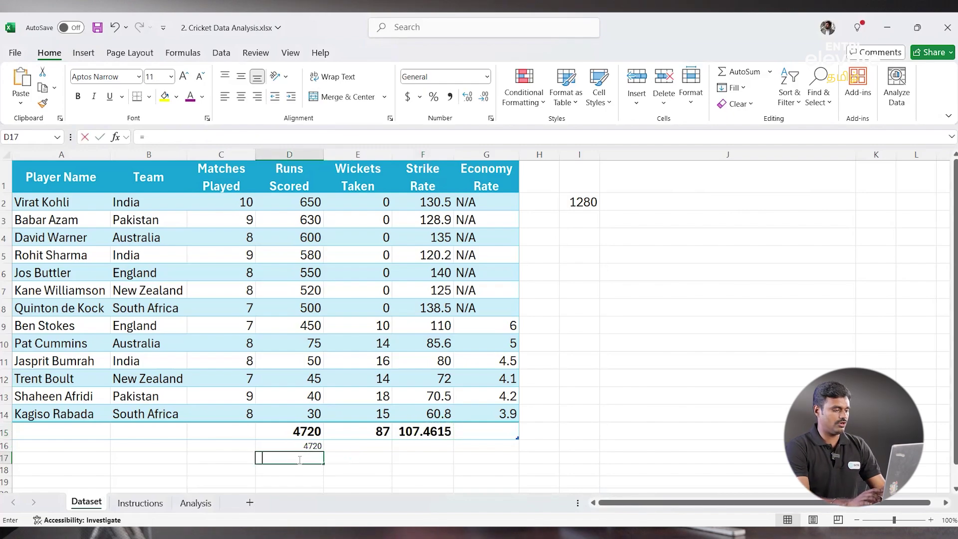
pyautogui.write('av')
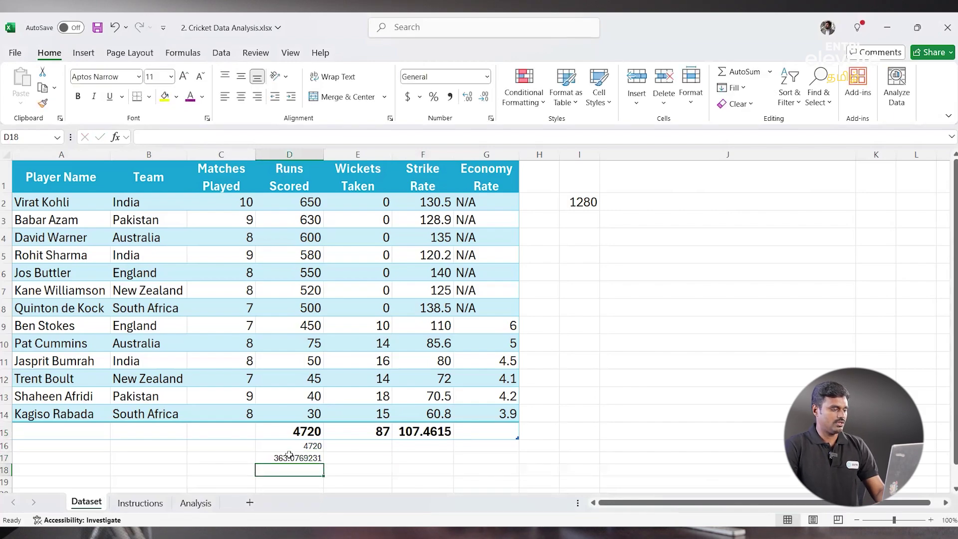
# - Copy the runs average from D17 into cell C6 of the Instructions sheet, beside Average Runs Scored by each player
pyautogui.click(294, 455)
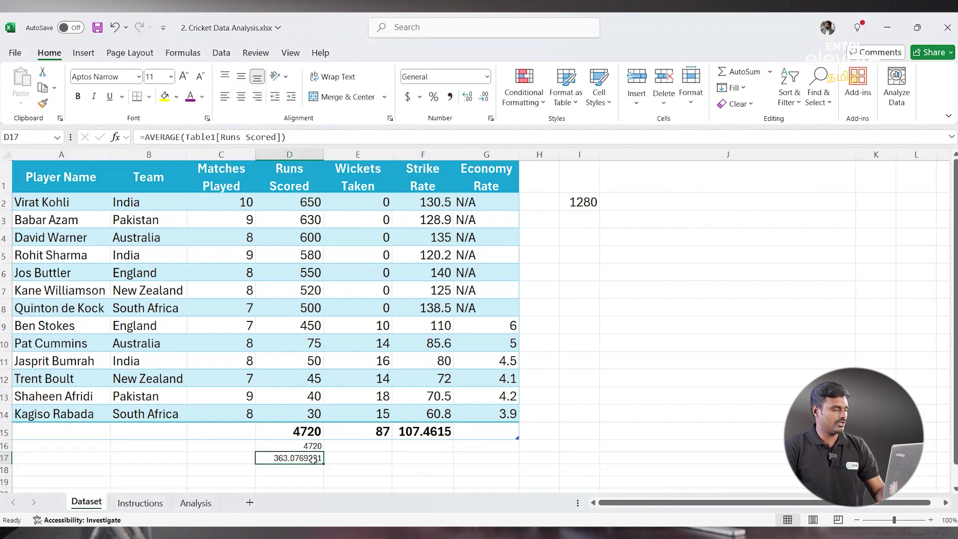
pyautogui.hotkey('ctrl', 'c')
pyautogui.click(160, 504)
pyautogui.click(380, 261)
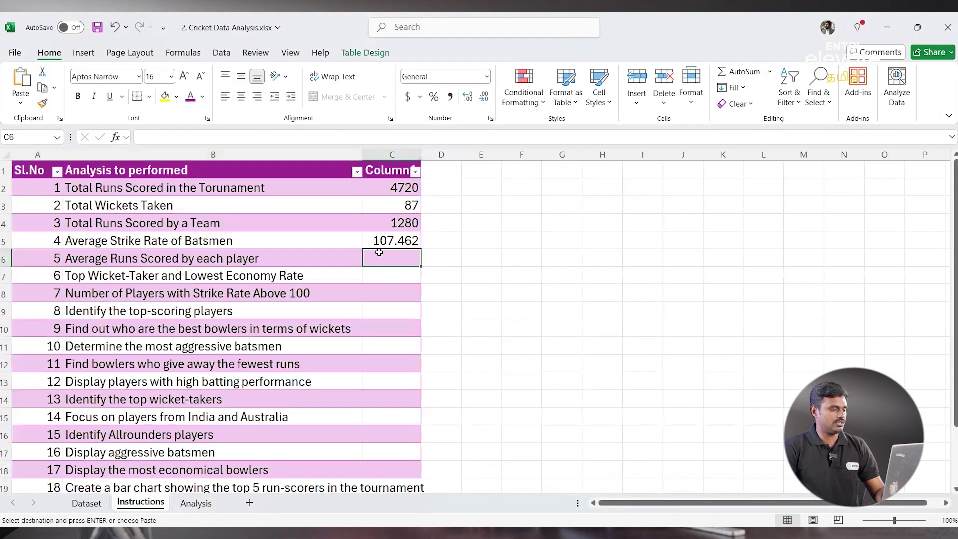
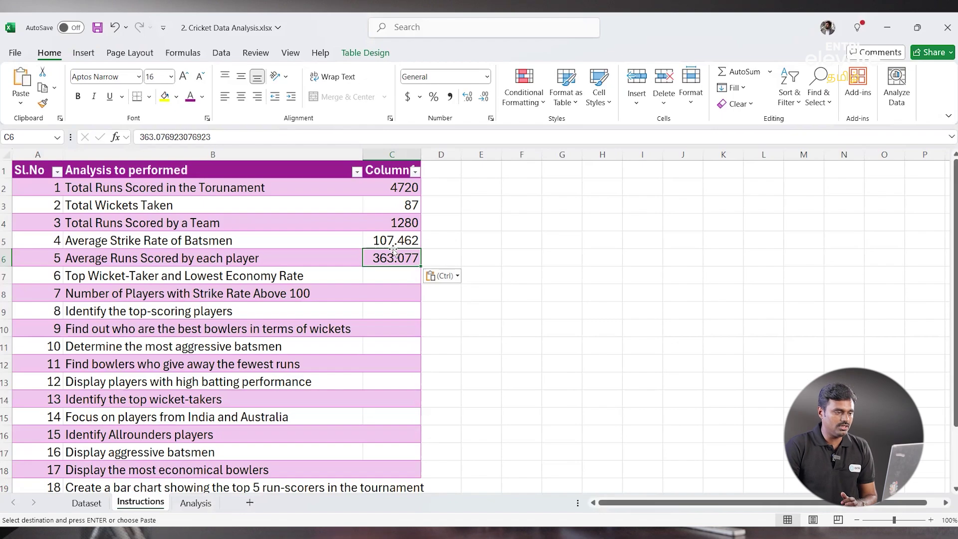
# - Display the averages in cells C6 and C5 of the Instructions sheet with two decimal places
pyautogui.click(485, 98)
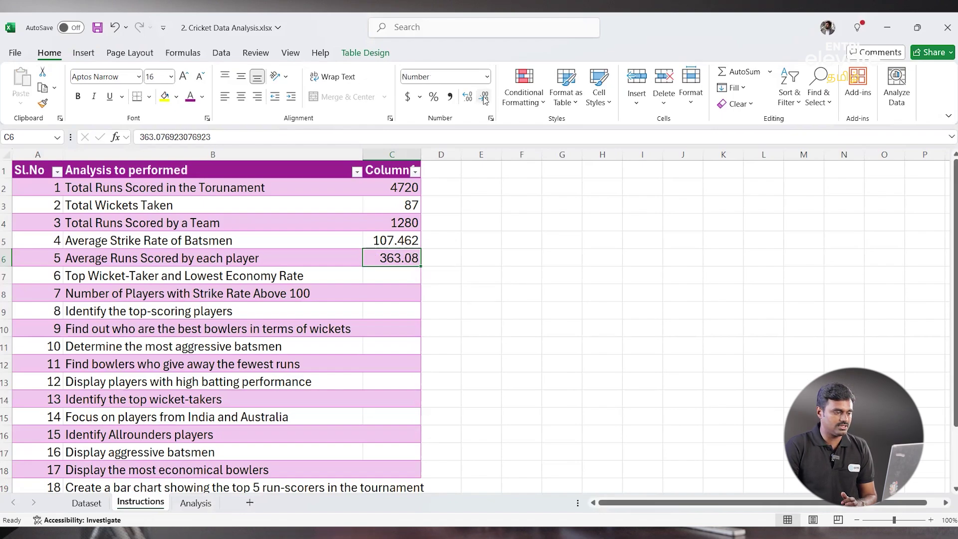
pyautogui.click(484, 98)
pyautogui.click(469, 98)
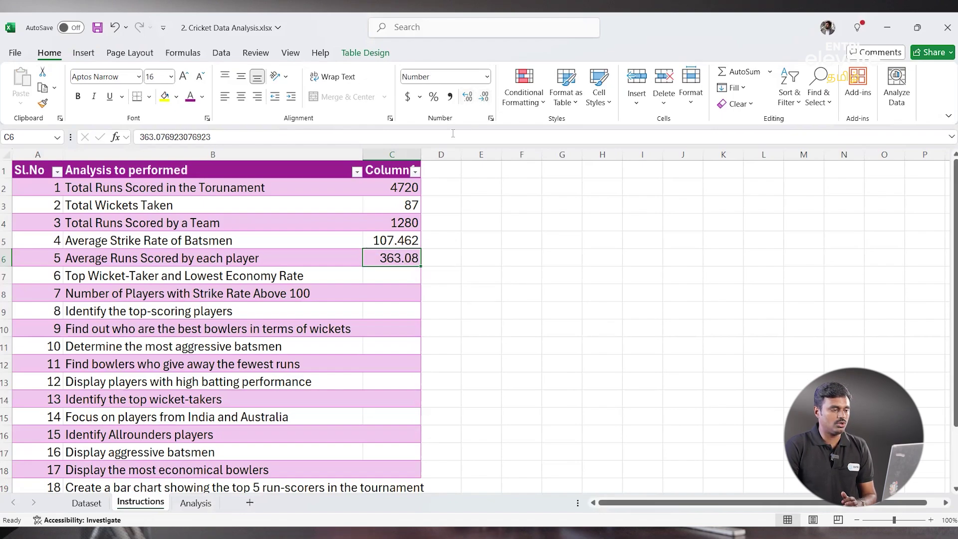
pyautogui.click(403, 237)
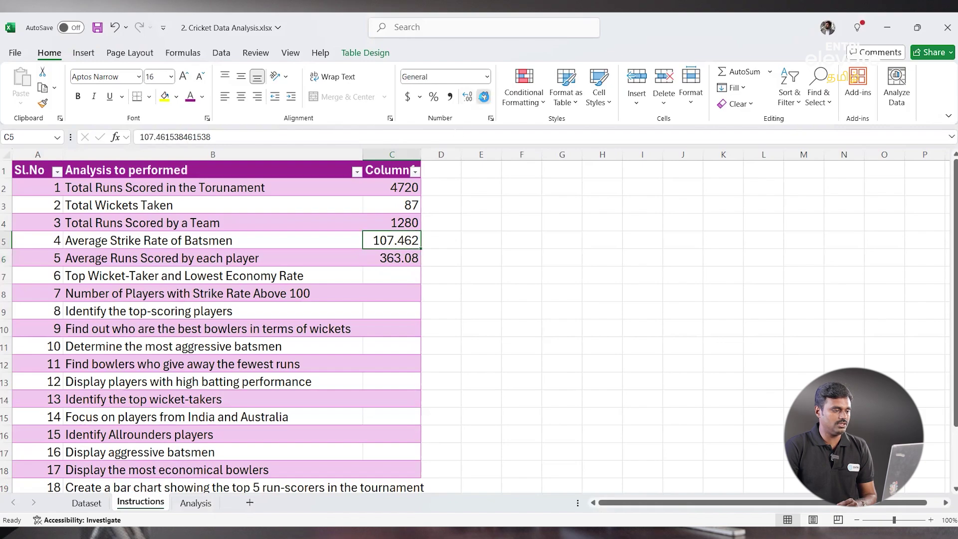
pyautogui.click(484, 97)
# - For the Top Wicket-Taker analysis, calculate the maximum of Wickets Taken (E2:E14) in cell E16 of the Dataset sheet with MAX
pyautogui.click(393, 277)
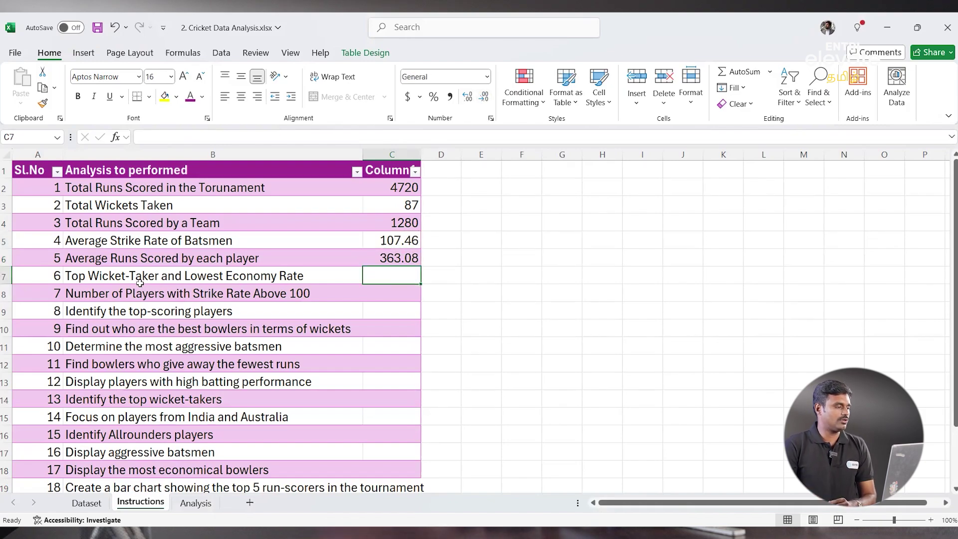
pyautogui.click(190, 282)
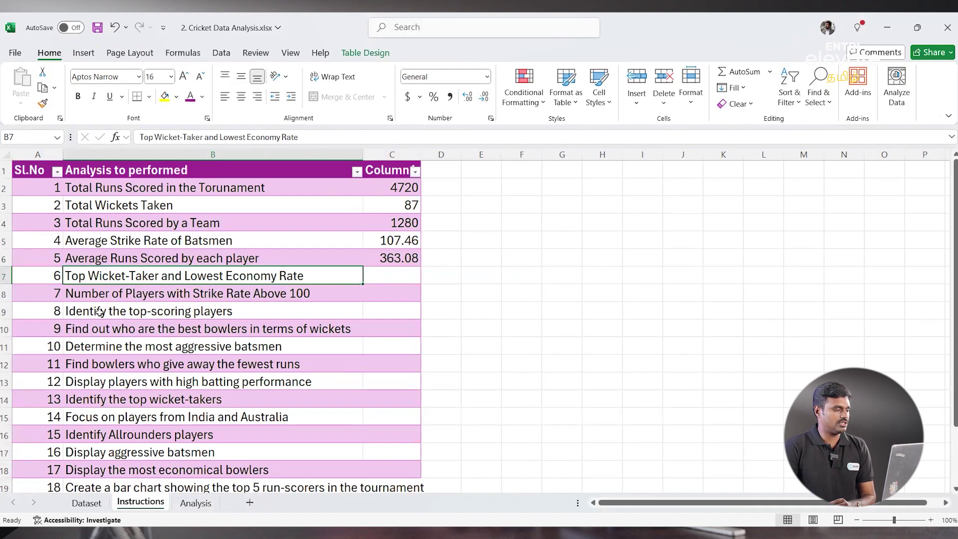
pyautogui.click(92, 501)
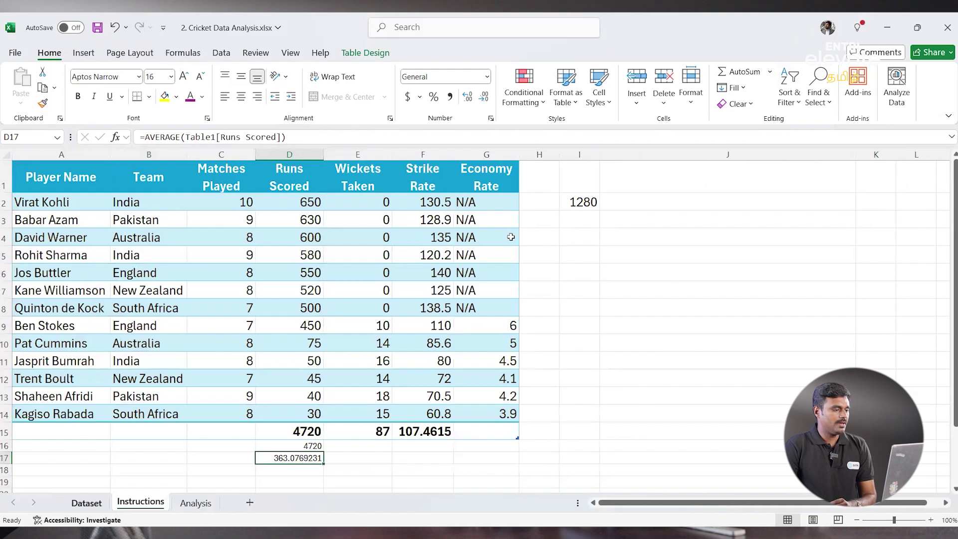
pyautogui.moveTo(368, 200); pyautogui.dragTo(378, 409)
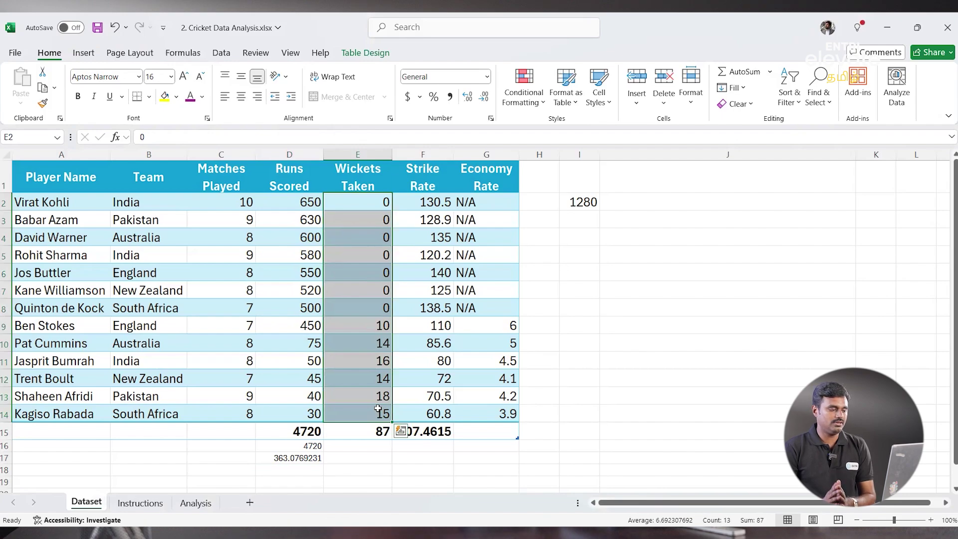
pyautogui.click(379, 448)
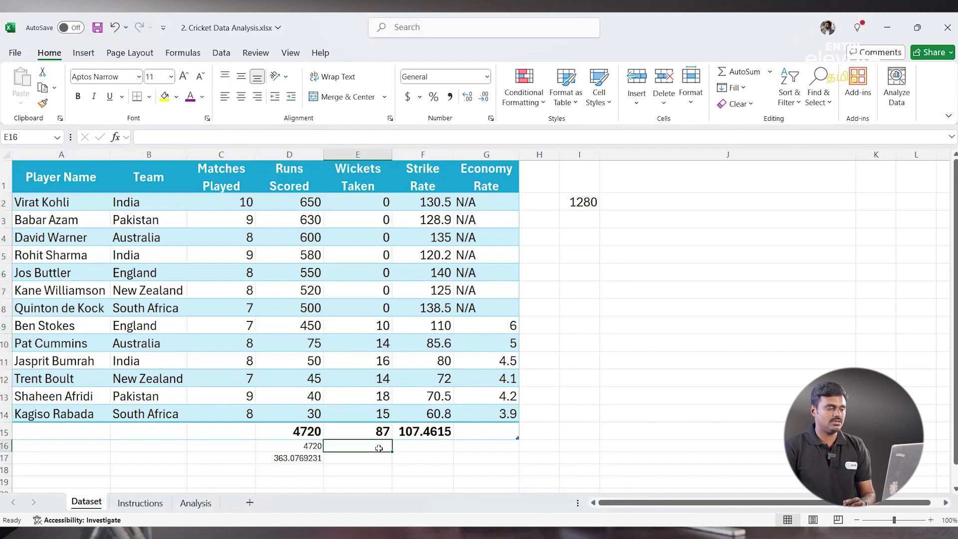
pyautogui.doubleClick(380, 448)
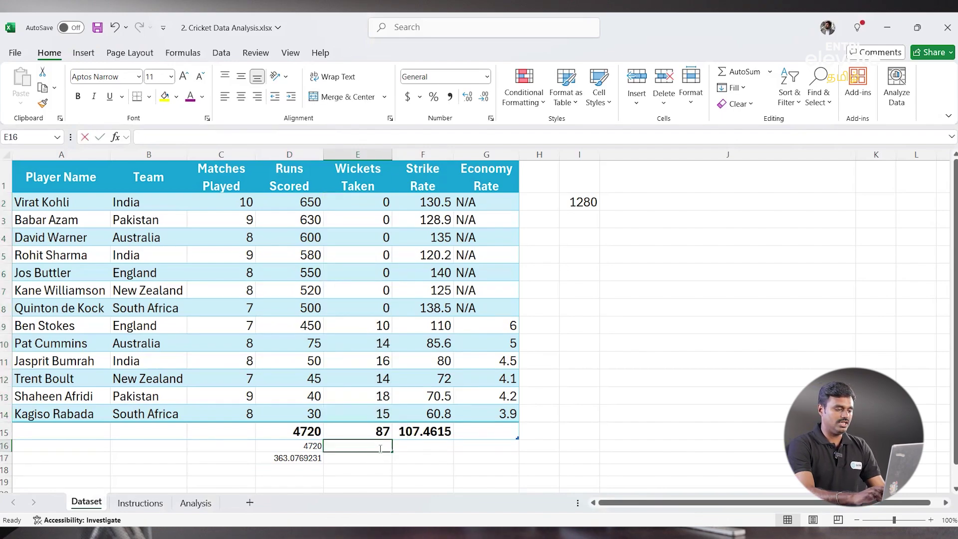
pyautogui.write('=max')
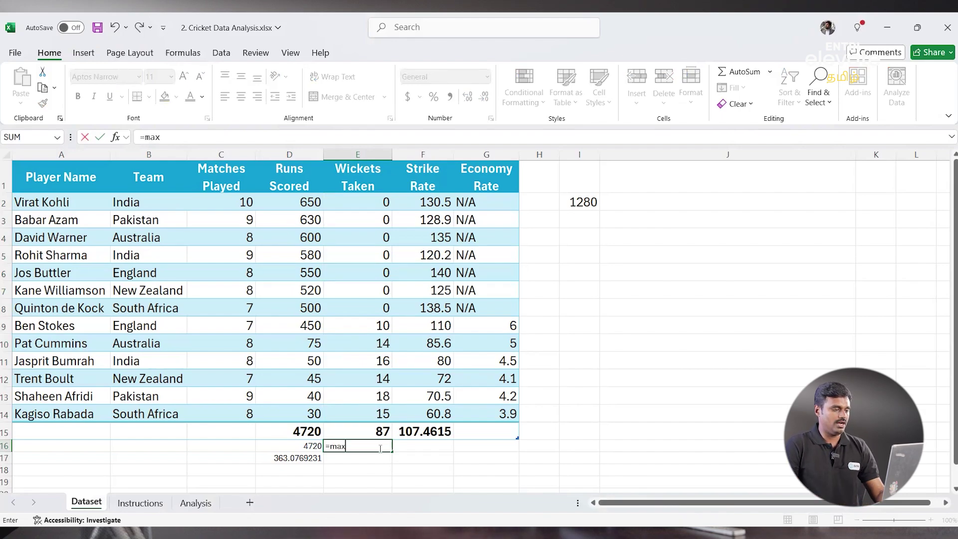
pyautogui.write('(')
pyautogui.click(376, 203)
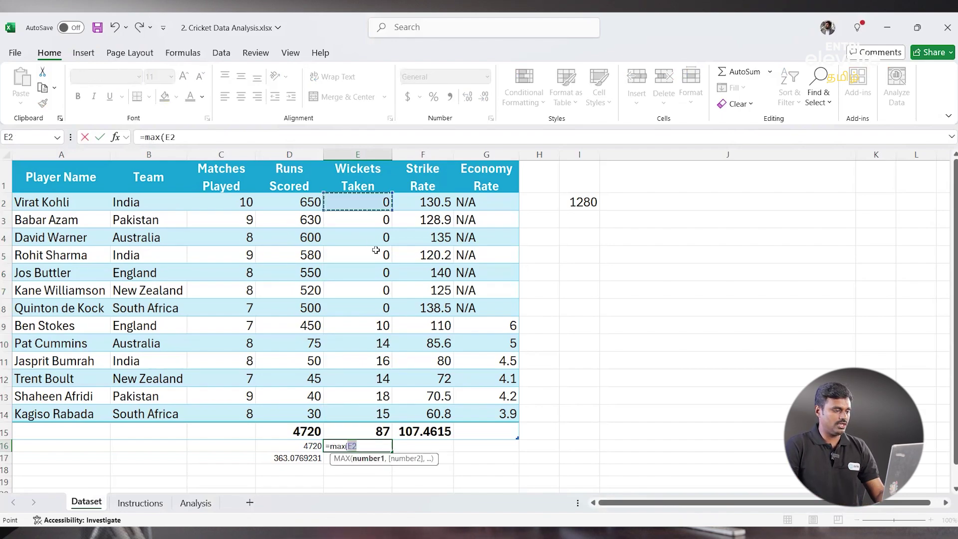
pyautogui.keyDown('shift'); pyautogui.click(374, 413); pyautogui.keyUp('shift')
pyautogui.press('Return')
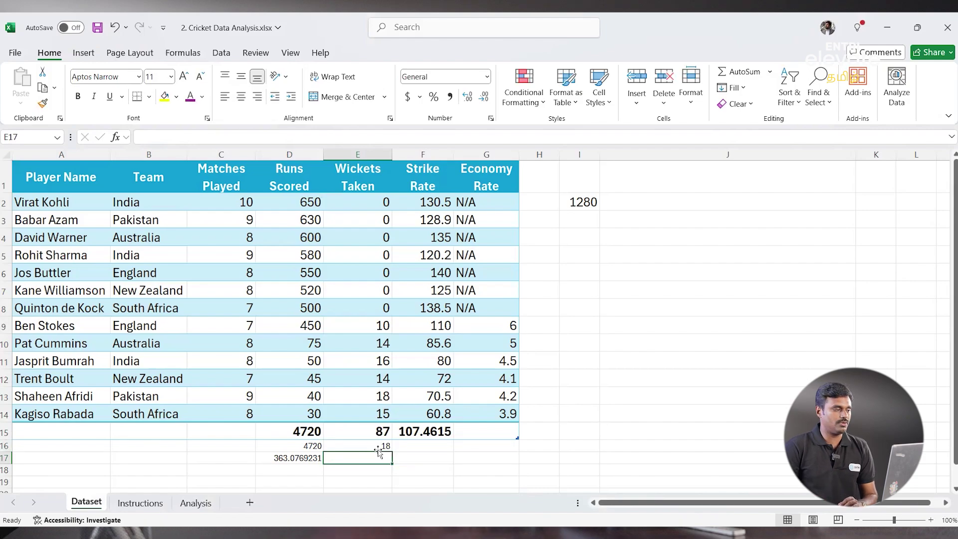
# - Sort the Dataset table by Wickets Taken from largest to smallest and check the player in the first row
pyautogui.click(46, 172)
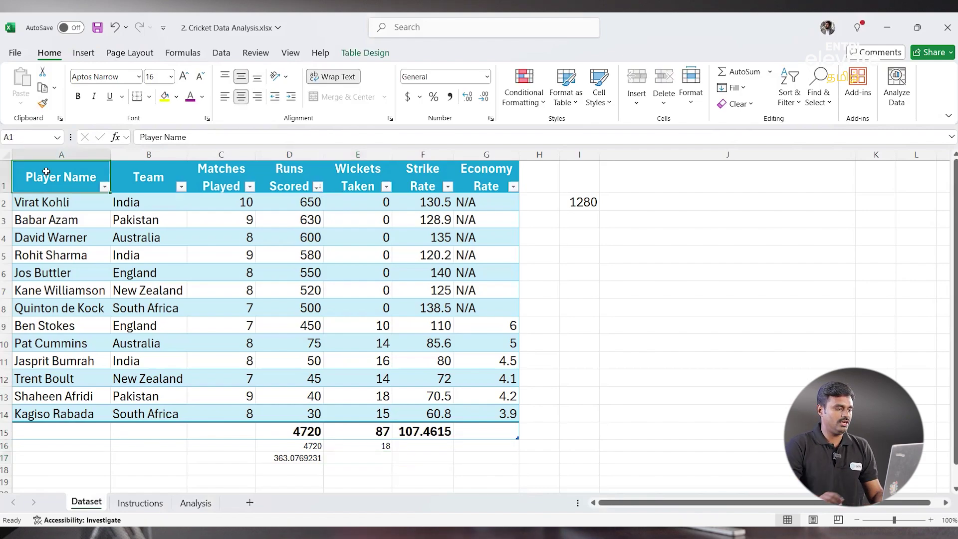
pyautogui.click(385, 187)
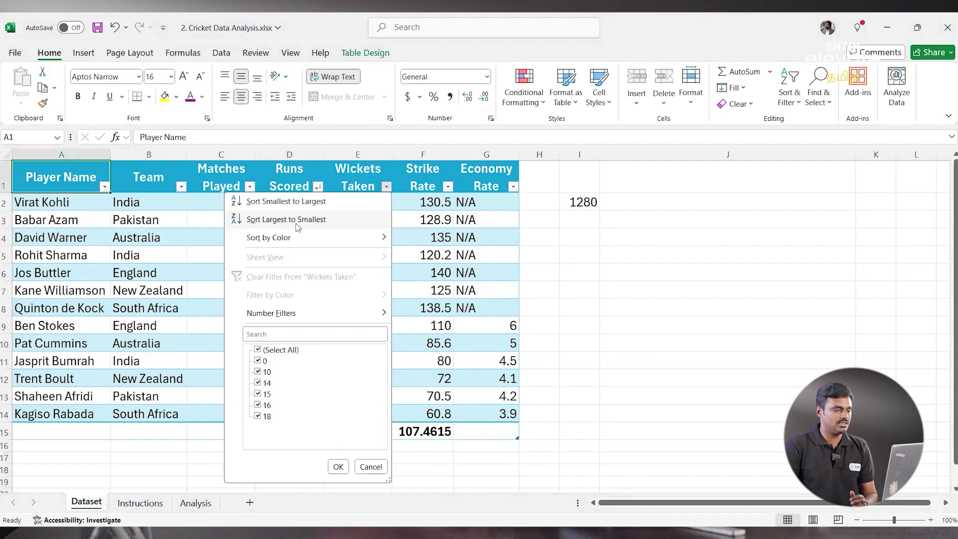
pyautogui.click(298, 219)
pyautogui.click(377, 200)
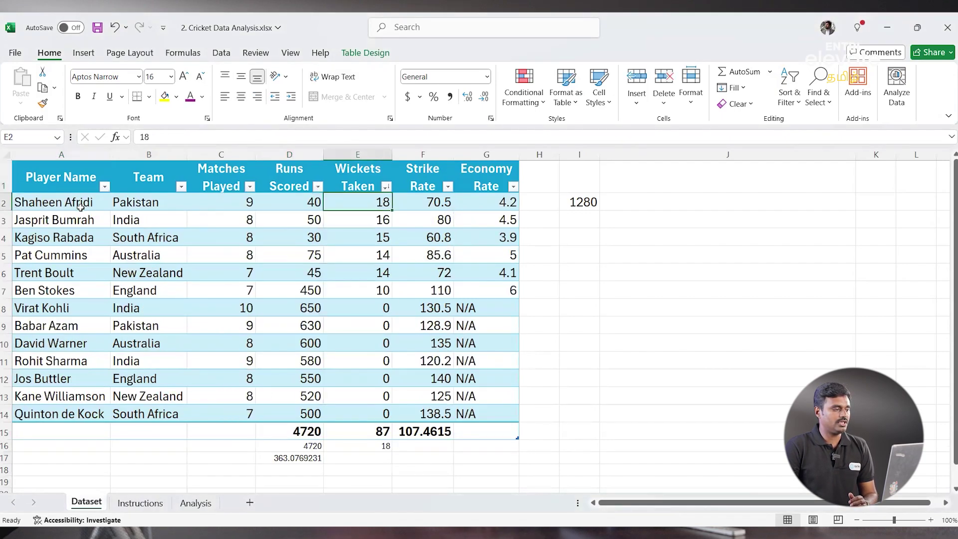
pyautogui.click(46, 202)
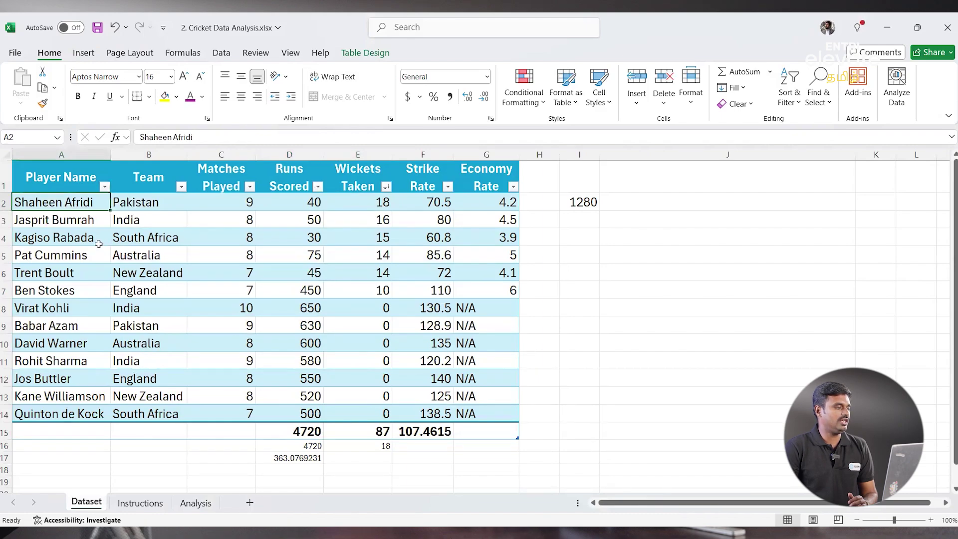
# - Copy the highest wicket count from E2 into cell D7 of the Instructions sheet and complete the entry as 18 Wickets
pyautogui.click(381, 205)
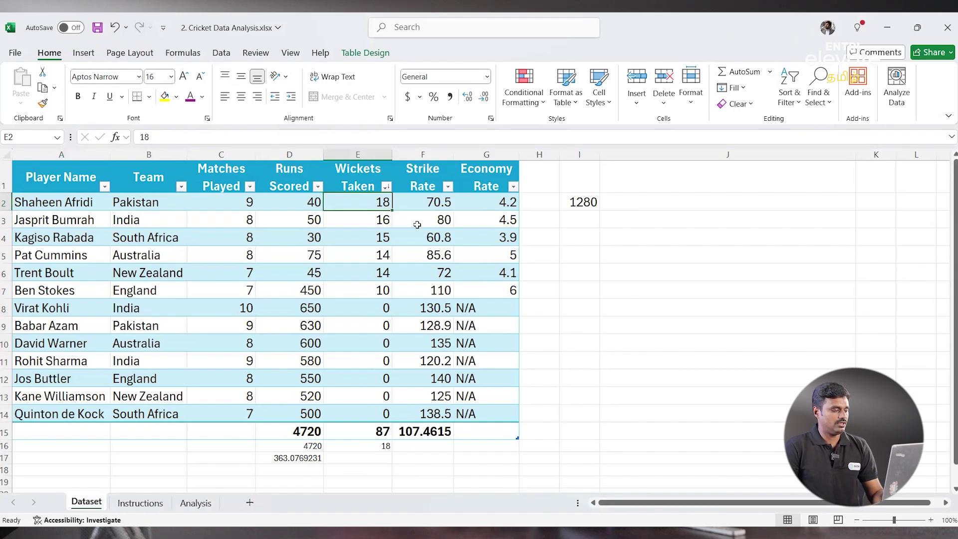
pyautogui.hotkey('ctrl', 'c')
pyautogui.click(412, 277)
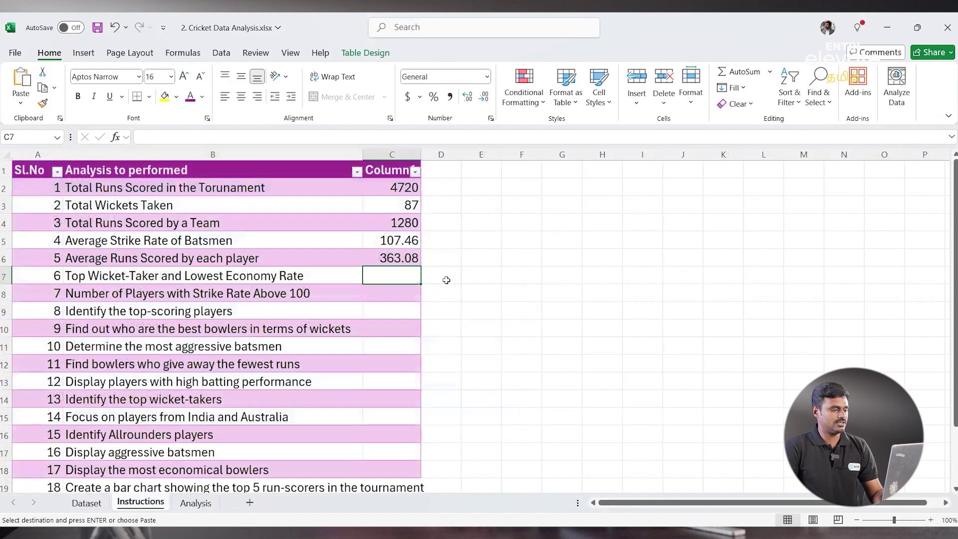
pyautogui.click(446, 280)
pyautogui.hotkey('ctrl', 'v')
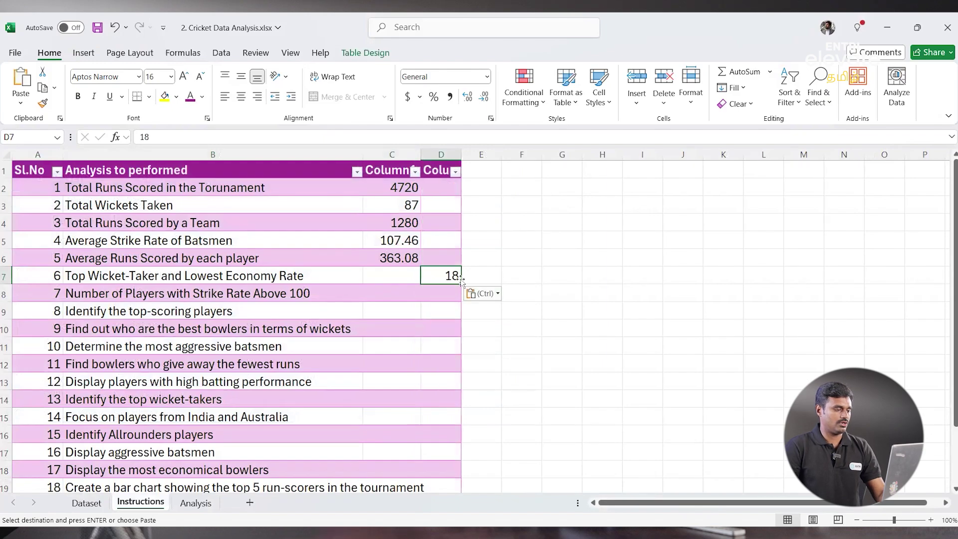
pyautogui.doubleClick(455, 276)
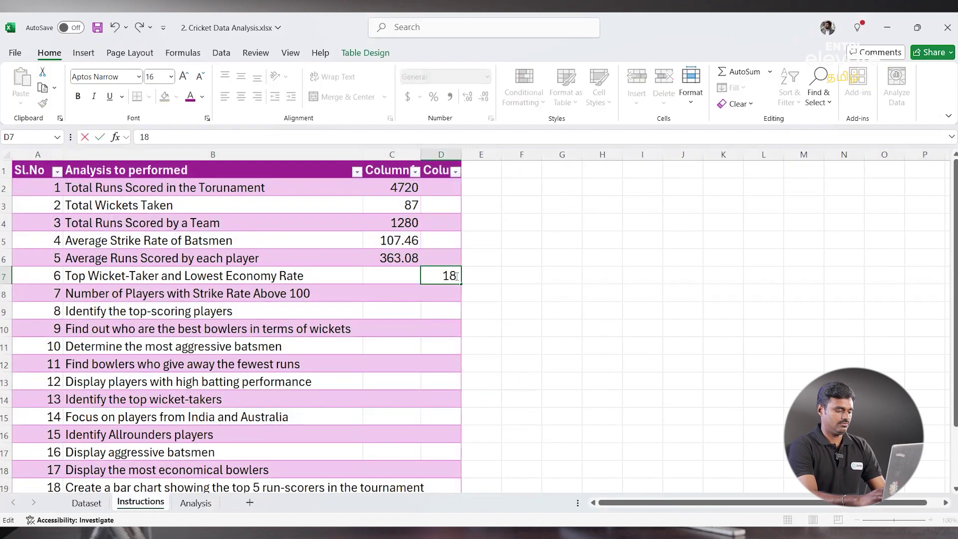
pyautogui.write('Wickets')
# - Sort the Dataset table by Economy Rate, trying Z to A before applying A to Z
pyautogui.click(228, 278)
pyautogui.click(97, 503)
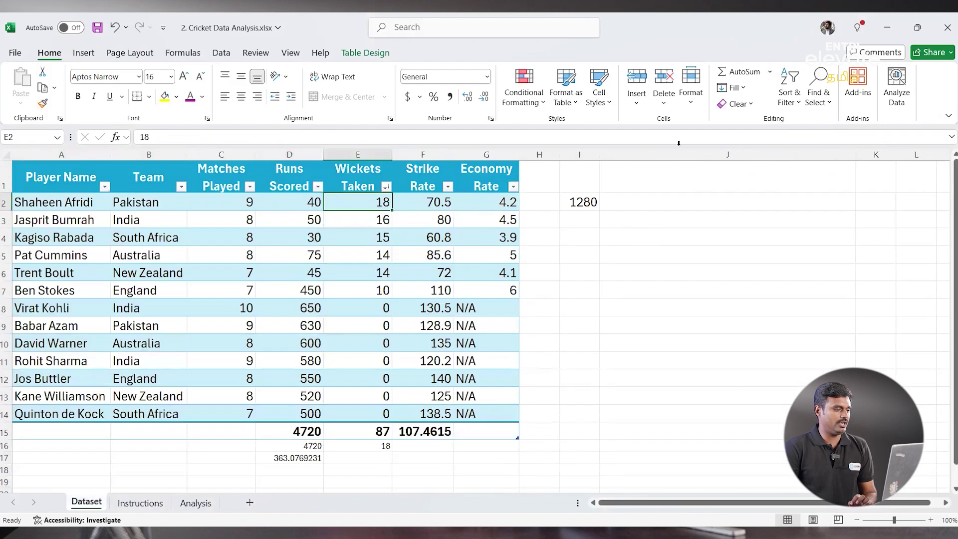
pyautogui.click(512, 187)
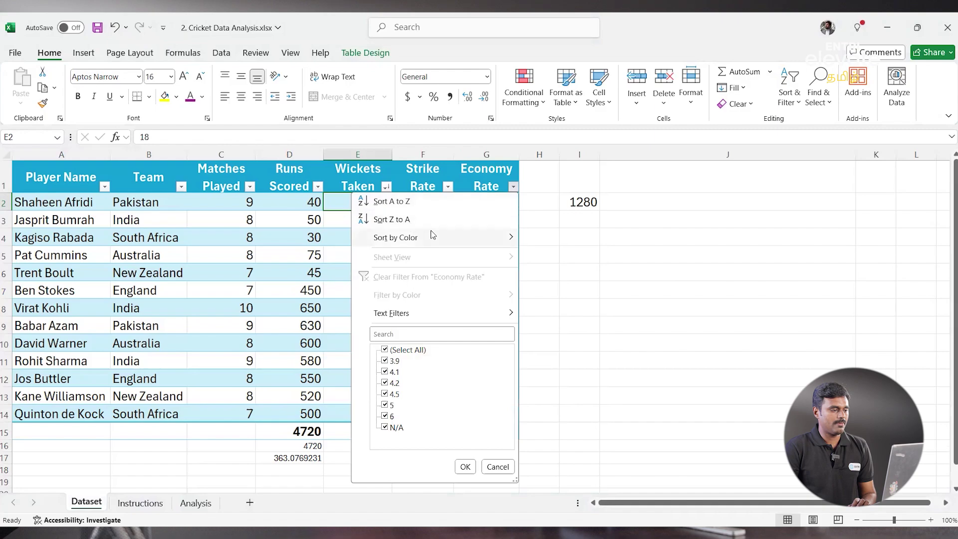
pyautogui.click(499, 202)
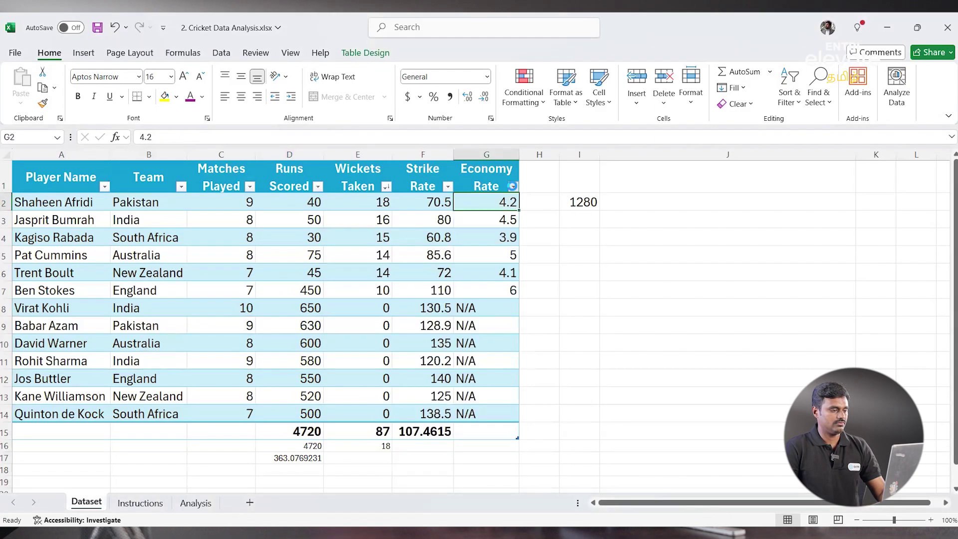
pyautogui.click(512, 186)
pyautogui.click(394, 220)
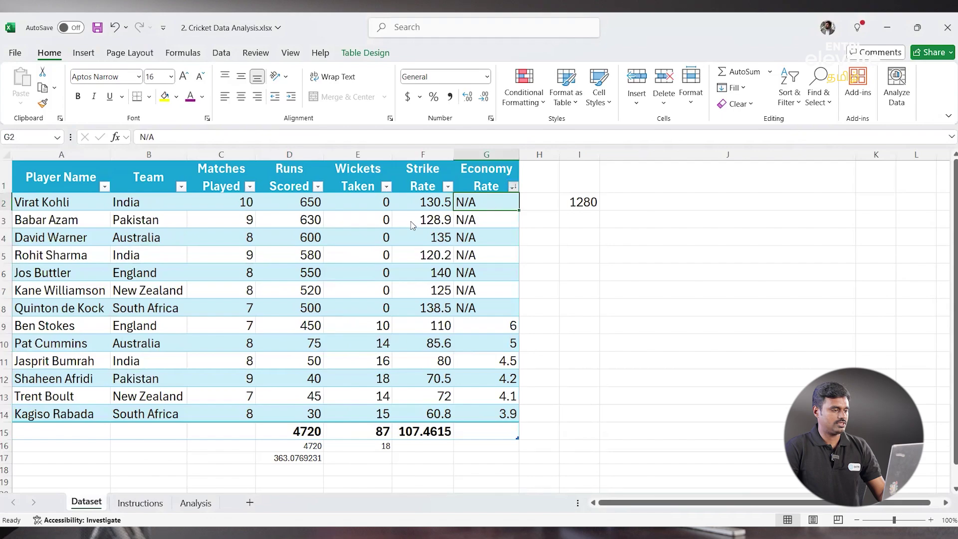
pyautogui.hotkey('alt', 'Down')
pyautogui.click(407, 204)
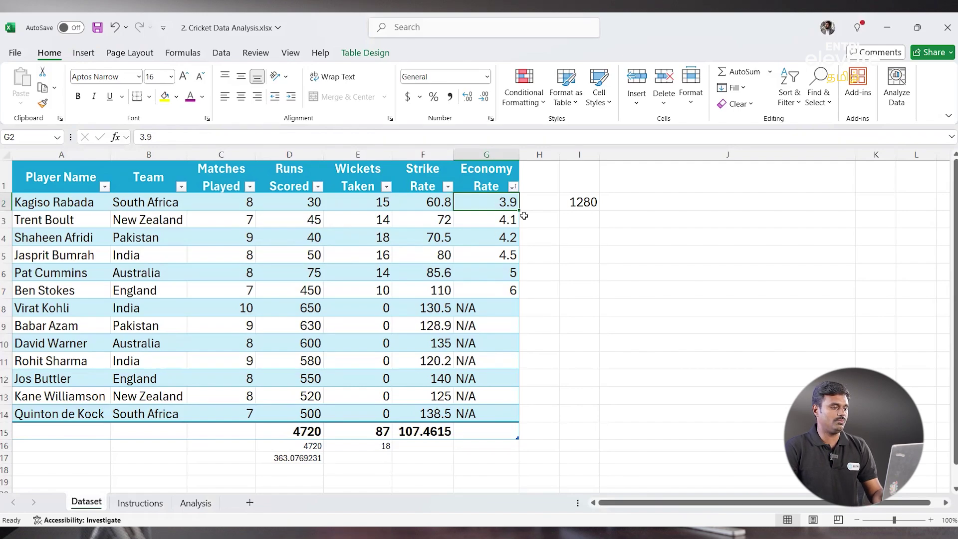
# - Copy the lowest economy rate from G2 of the Dataset sheet into cell E7 of the Instructions sheet
pyautogui.hotkey('ctrl', 'c')
pyautogui.click(144, 503)
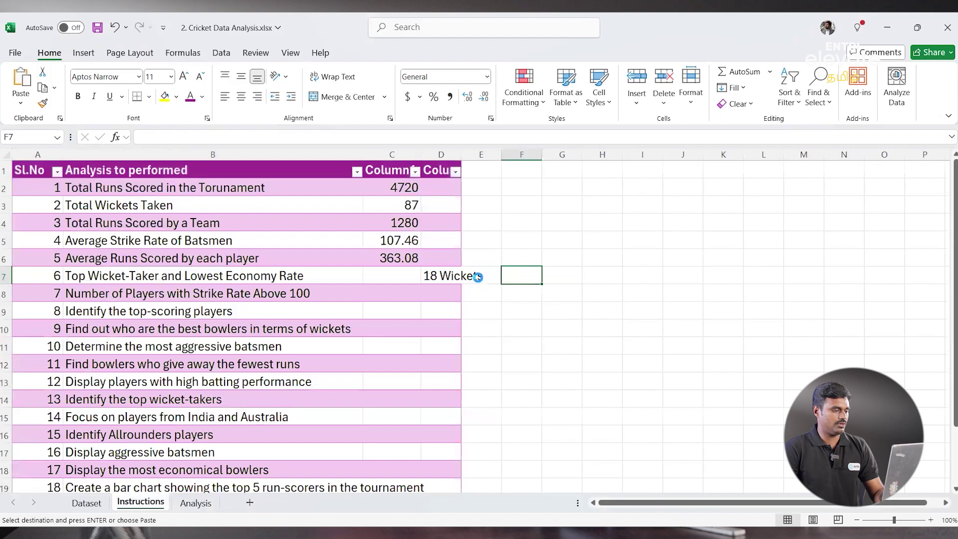
pyautogui.click(478, 277)
pyautogui.hotkey('ctrl', 'v')
pyautogui.click(443, 276)
pyautogui.press('F2')
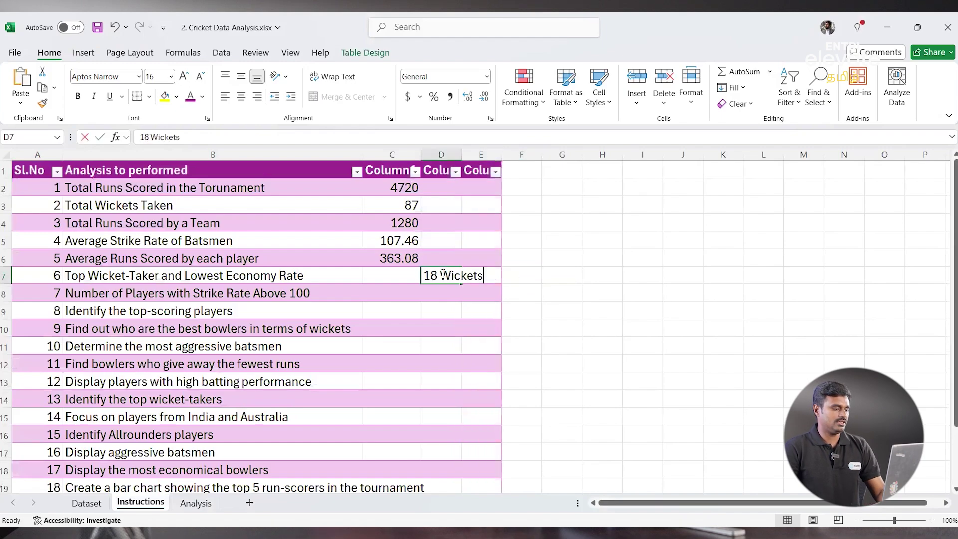
pyautogui.click(422, 276)
pyautogui.press('Escape')
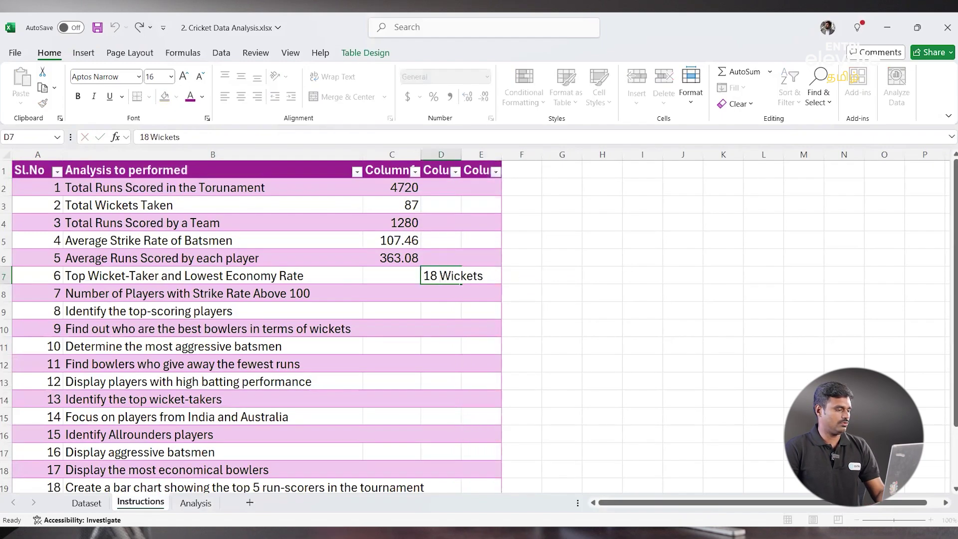
# - Insert Kagiso Rabada, copied from A2 of the Dataset sheet, and a hyphen before 3.9 in Instructions E7, and autofit column D
pyautogui.hotkey('ctrl', 'pageup')
pyautogui.click(88, 202)
pyautogui.doubleClick(88, 202)
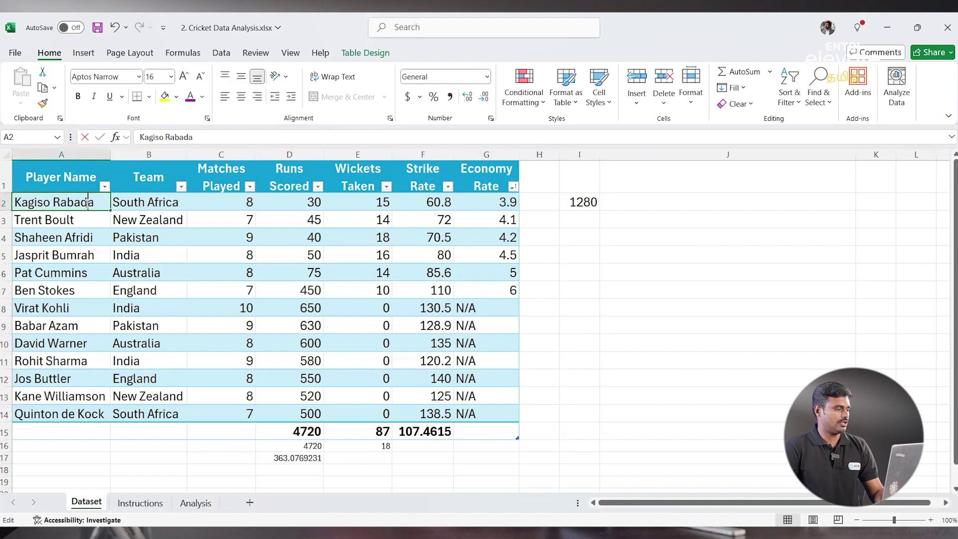
pyautogui.doubleClick(88, 202)
pyautogui.hotkey('shift', 'Home')
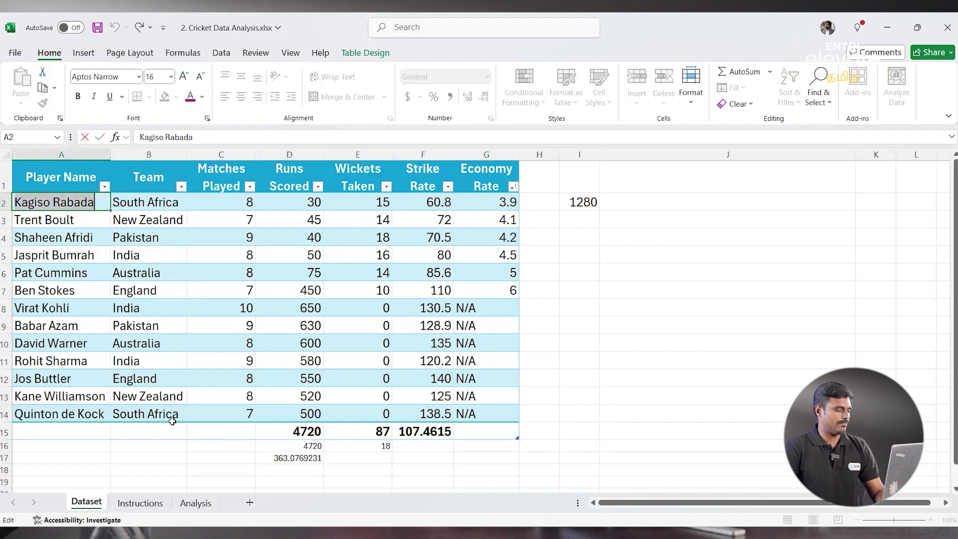
pyautogui.press('Escape')
pyautogui.hotkey('ctrl', 'pagedown')
pyautogui.doubleClick(485, 273)
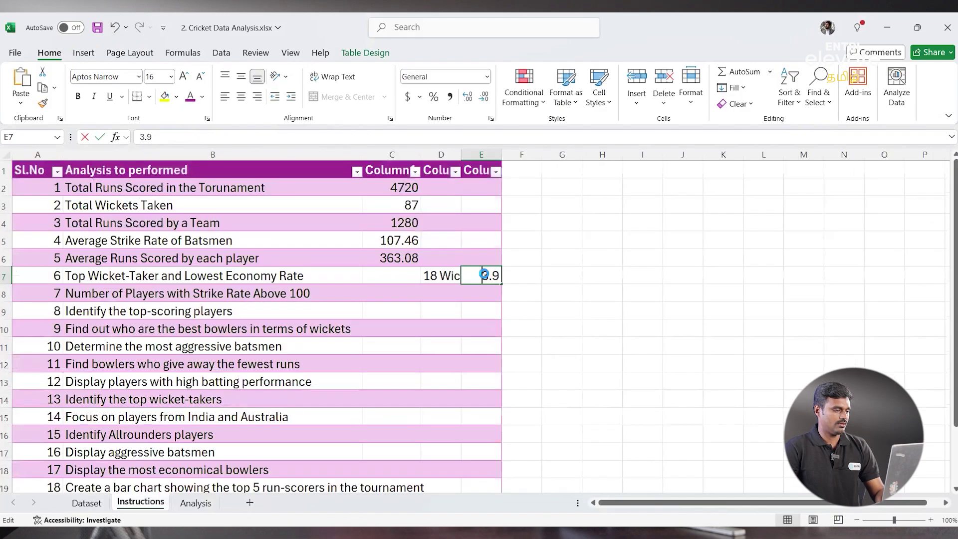
pyautogui.hotkey('ctrl', 'v')
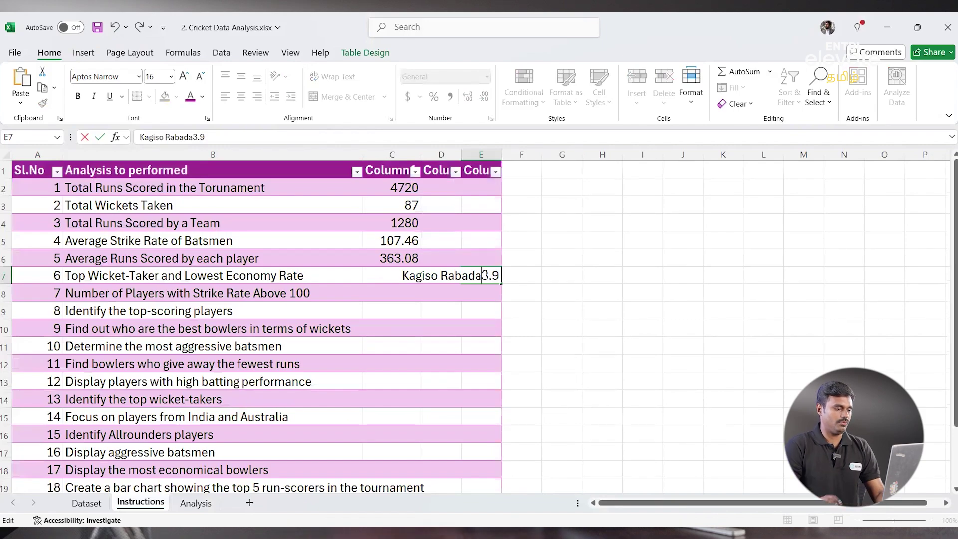
pyautogui.write('-')
pyautogui.click(642, 275)
pyautogui.click(441, 275)
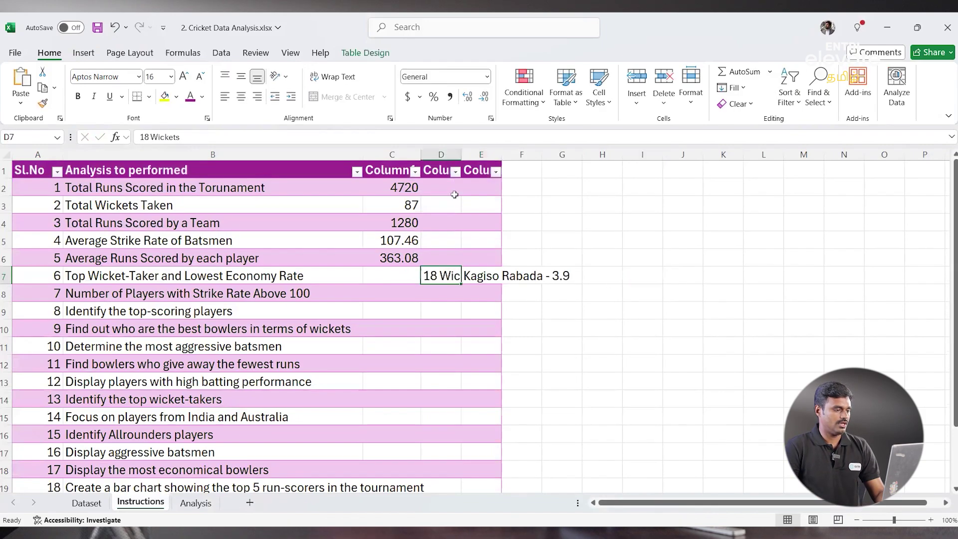
pyautogui.doubleClick(461, 154)
# - Sort the Dataset table by Wickets Taken from largest to smallest again
pyautogui.hotkey('ctrl', 'pageup')
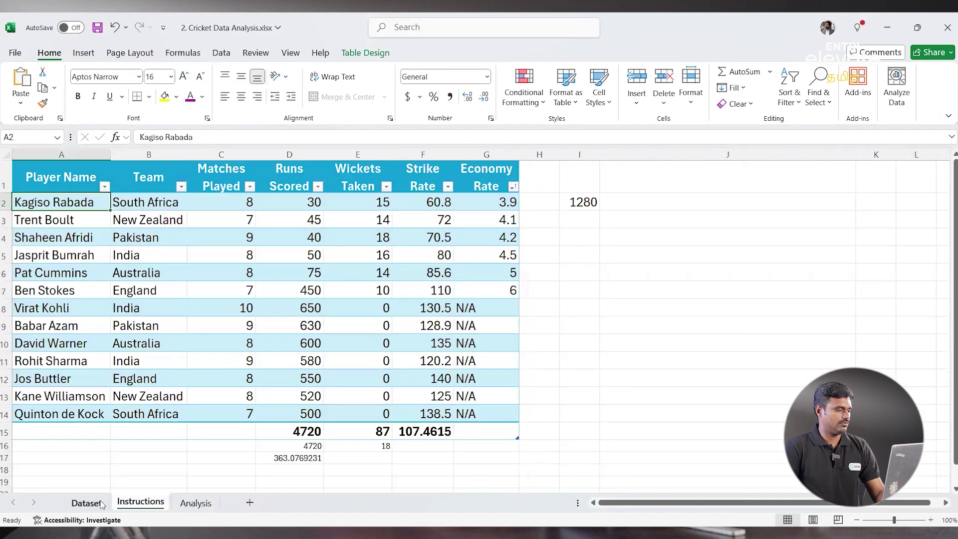
pyautogui.click(386, 186)
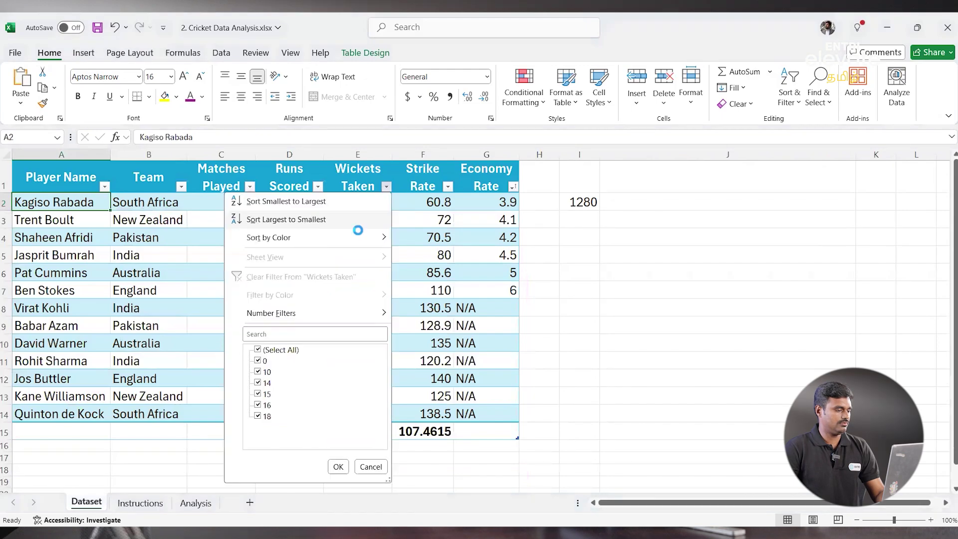
pyautogui.click(312, 216)
# - Insert Shaheen Afridi, copied from Dataset A2, and a hyphen before 18 Wickets in Instructions D7, and autofit column D
pyautogui.click(74, 193)
pyautogui.doubleClick(71, 202)
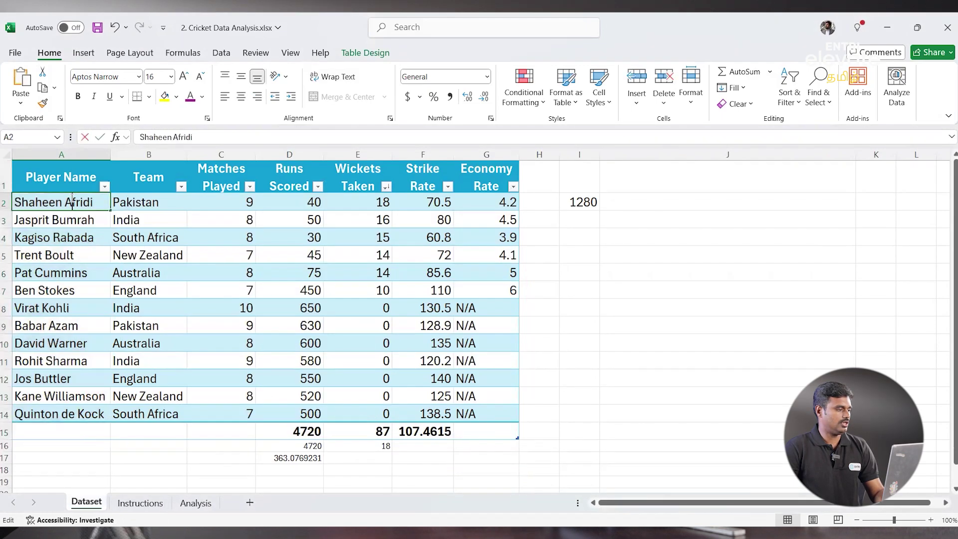
pyautogui.hotkey('ctrl', 'a')
pyautogui.click(148, 504)
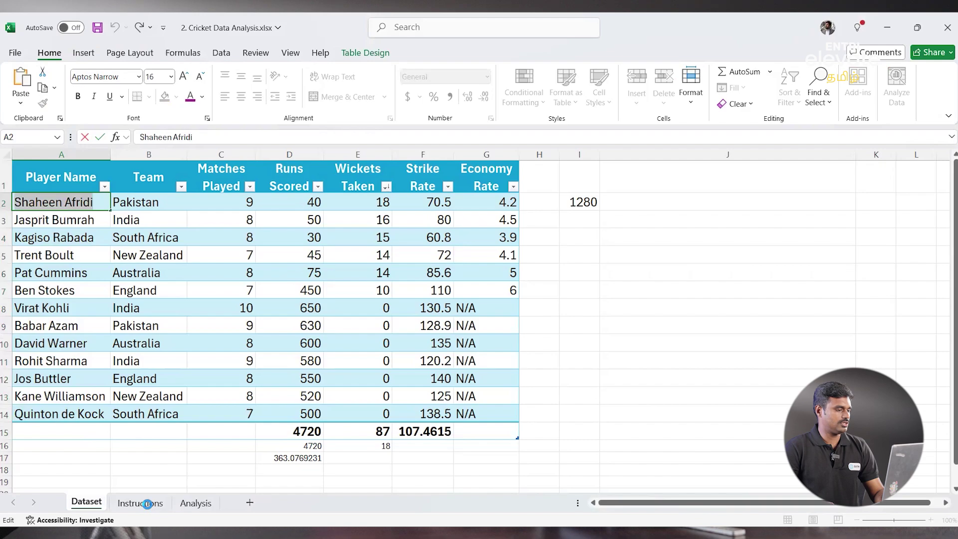
pyautogui.doubleClick(427, 275)
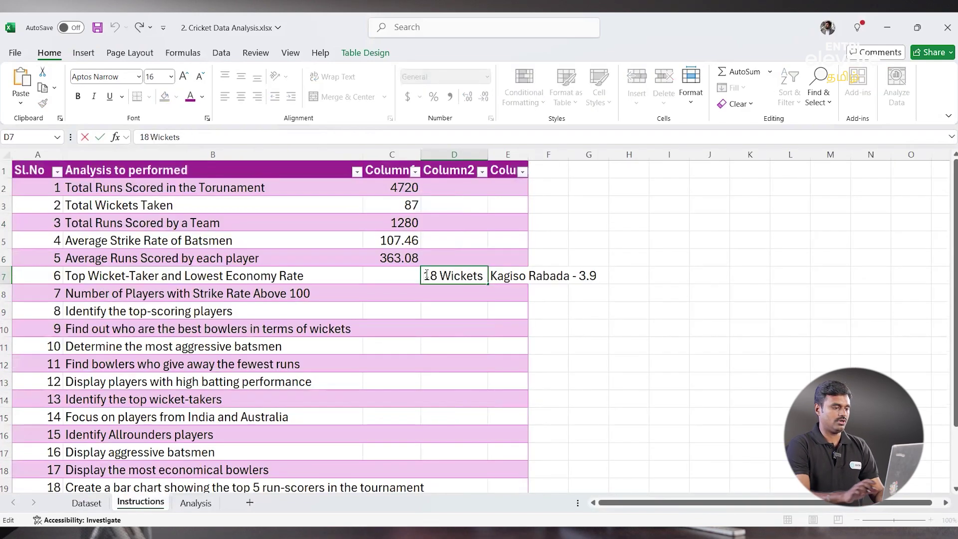
pyautogui.write('Shaheen Afridi -')
pyautogui.press('Return')
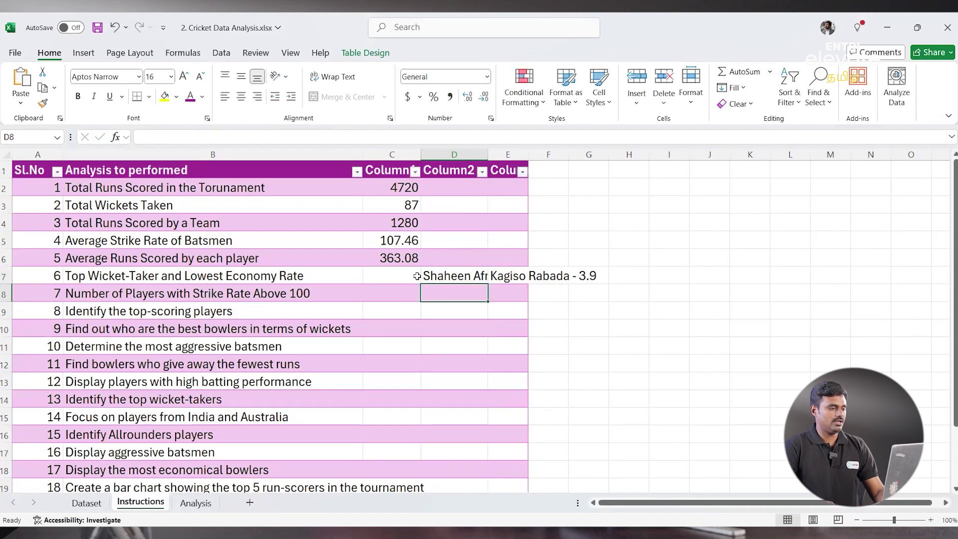
pyautogui.doubleClick(489, 155)
# - Filter the Dataset table to rows with a Strike Rate greater than or equal to 100
pyautogui.click(243, 297)
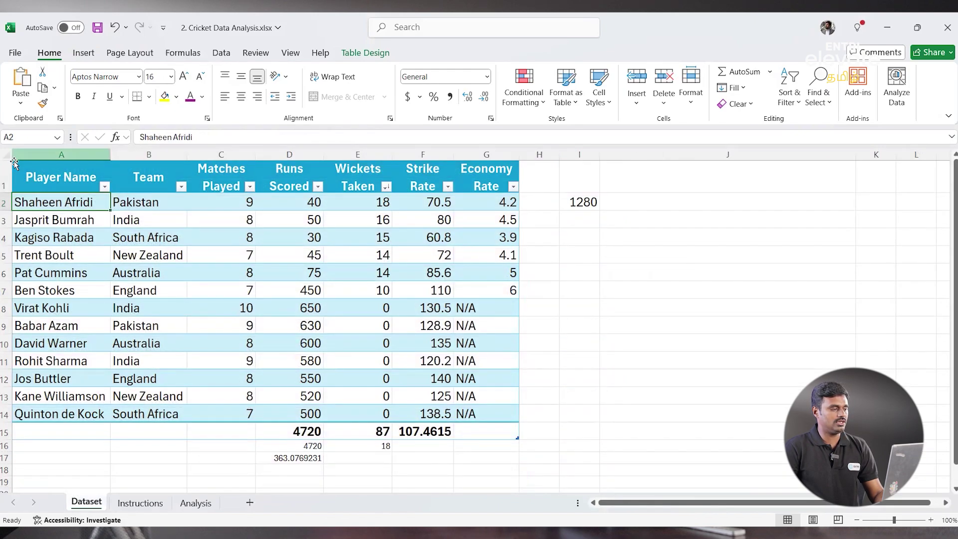
pyautogui.hotkey('ctrl', 'Home')
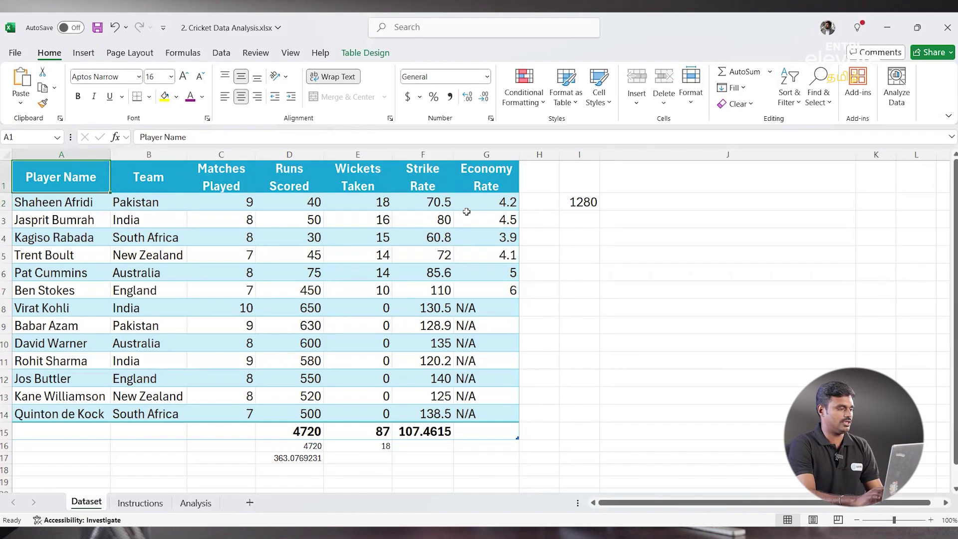
pyautogui.click(448, 187)
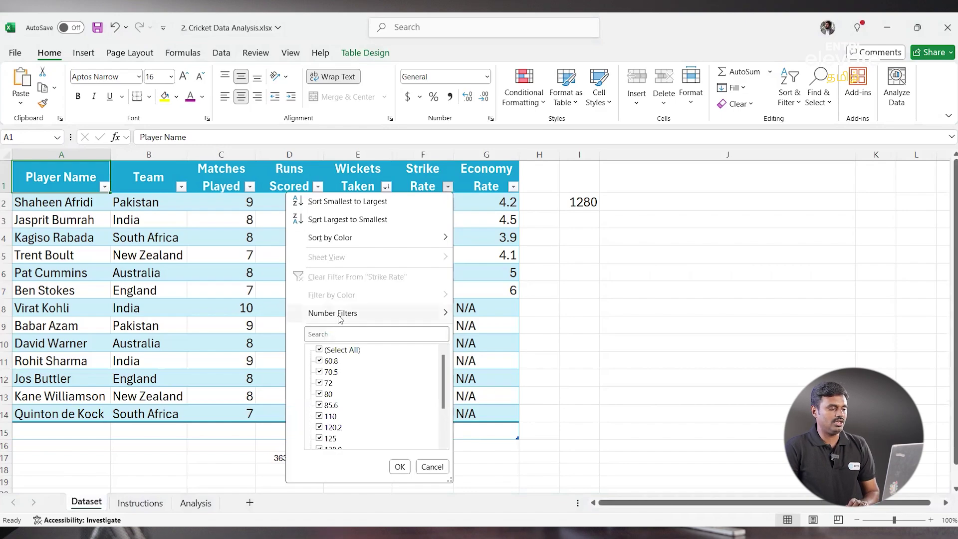
pyautogui.moveTo(353, 318)
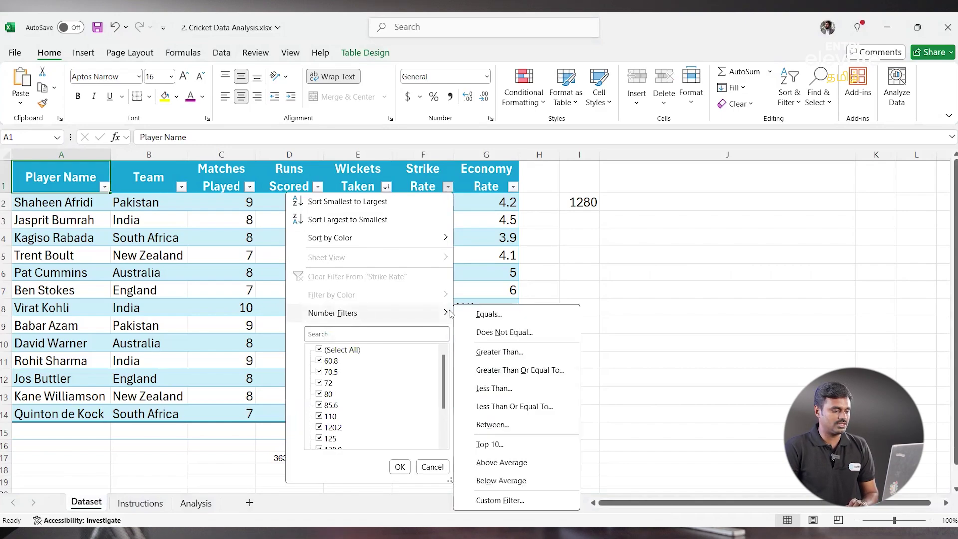
pyautogui.click(519, 369)
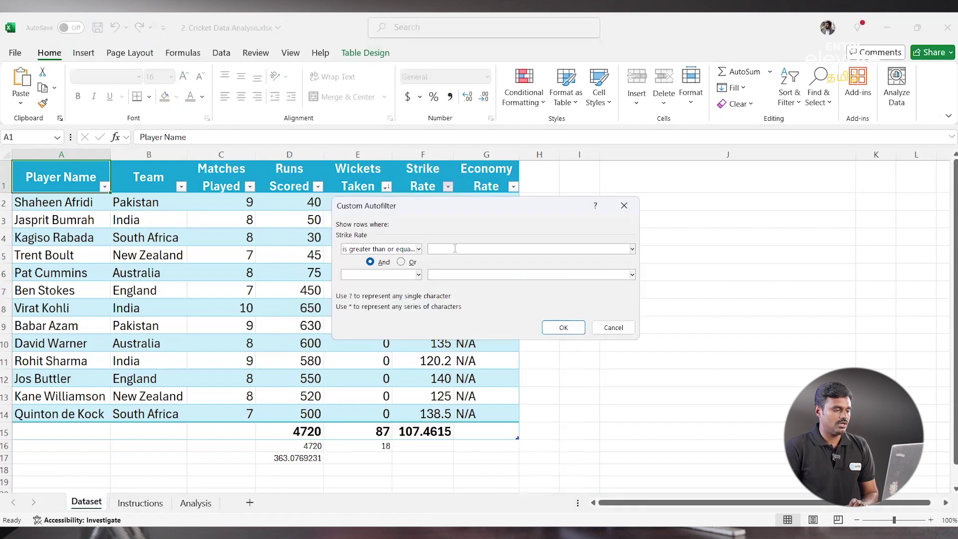
pyautogui.write('100')
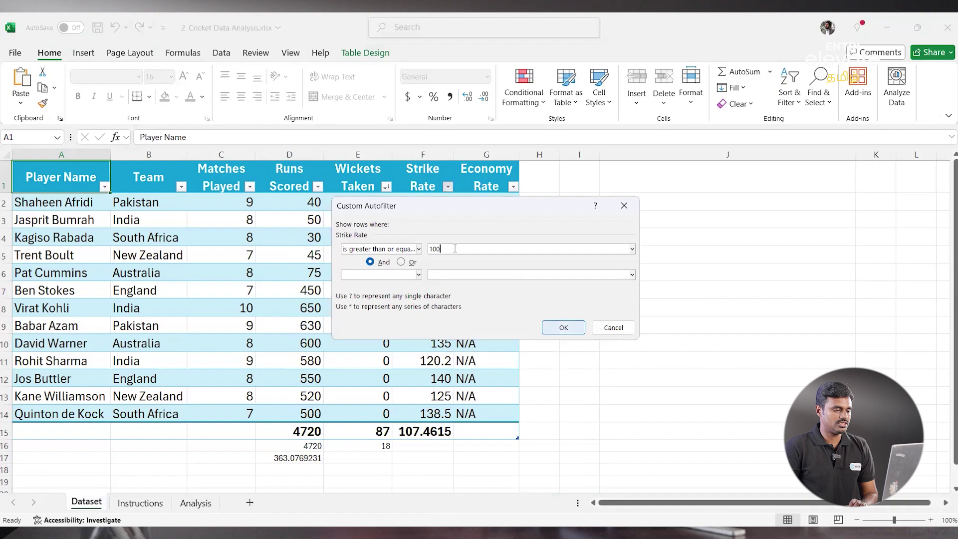
pyautogui.press('Return')
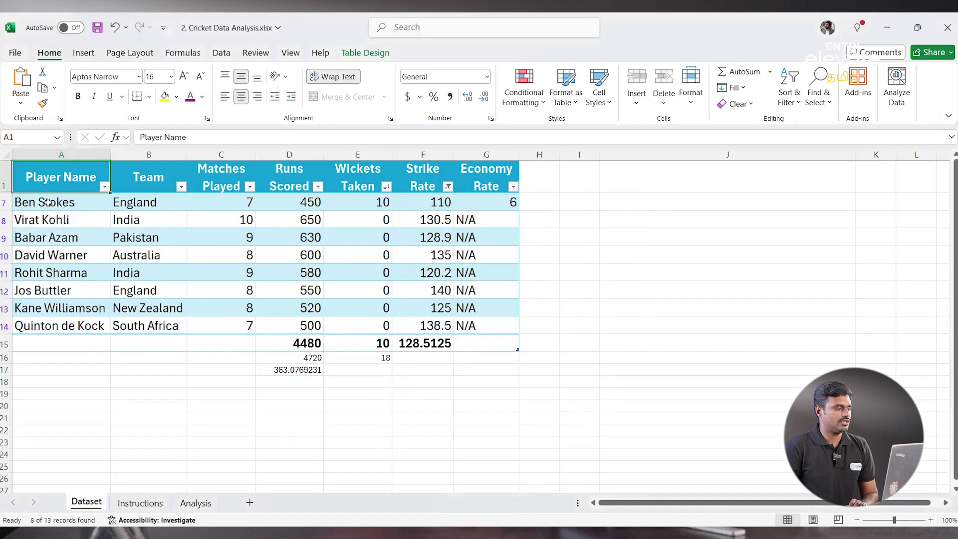
# - Check the filtered players and their strike rates, and sort the rows by Strike Rate from largest to smallest
pyautogui.moveTo(49, 202); pyautogui.dragTo(59, 326)
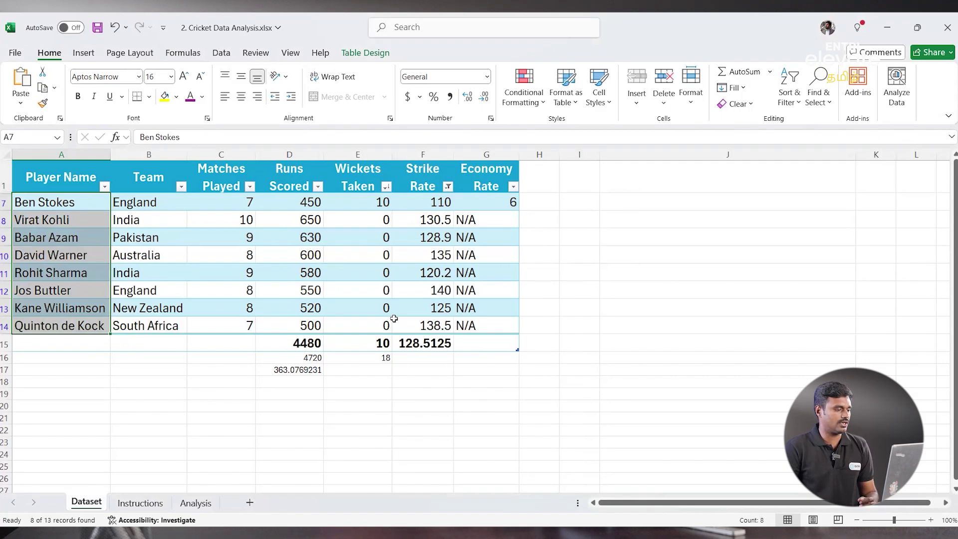
pyautogui.moveTo(439, 206); pyautogui.dragTo(440, 330)
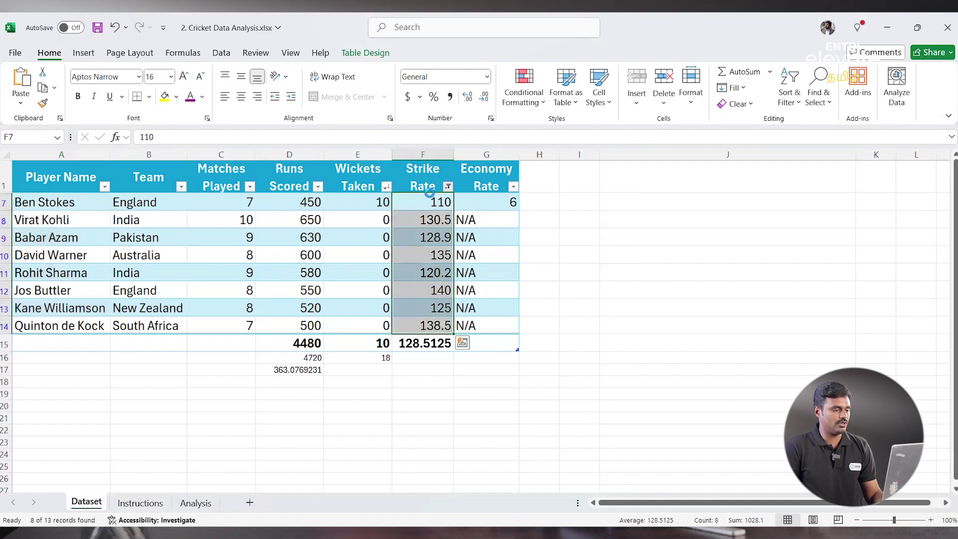
pyautogui.click(73, 207)
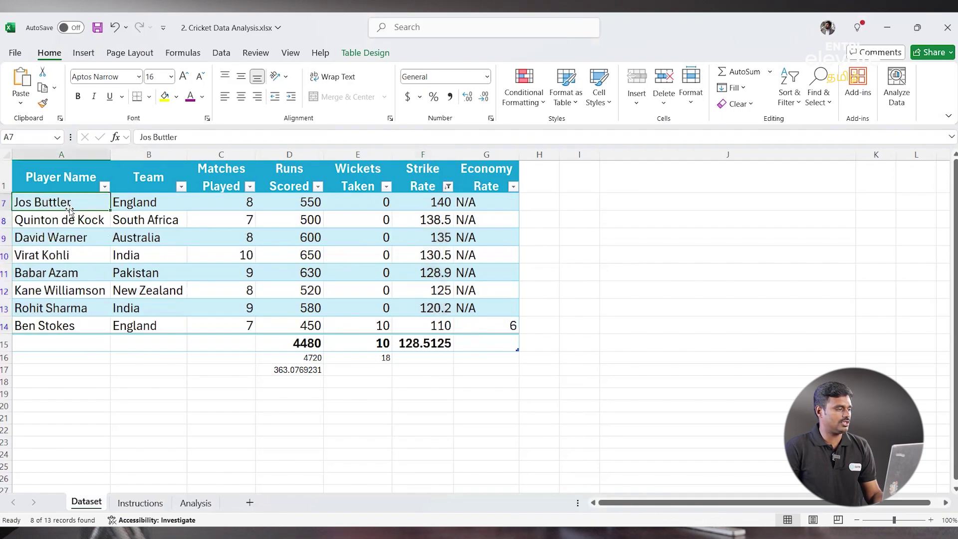
pyautogui.click(441, 210)
# - Copy the filtered player names from A7:A14 of the Dataset sheet into the Instructions sheet starting at F8
pyautogui.moveTo(65, 205); pyautogui.dragTo(60, 325)
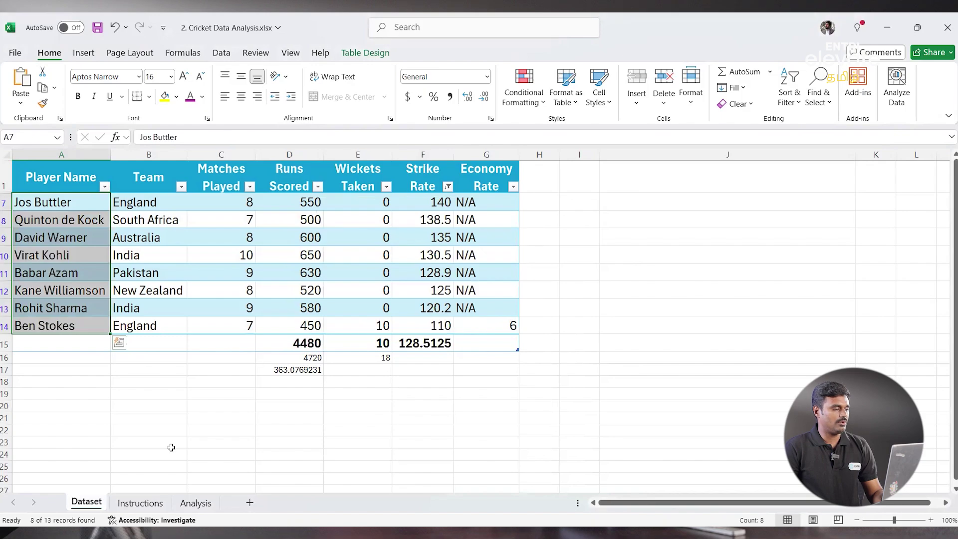
pyautogui.hotkey('ctrl', 'c')
pyautogui.click(140, 503)
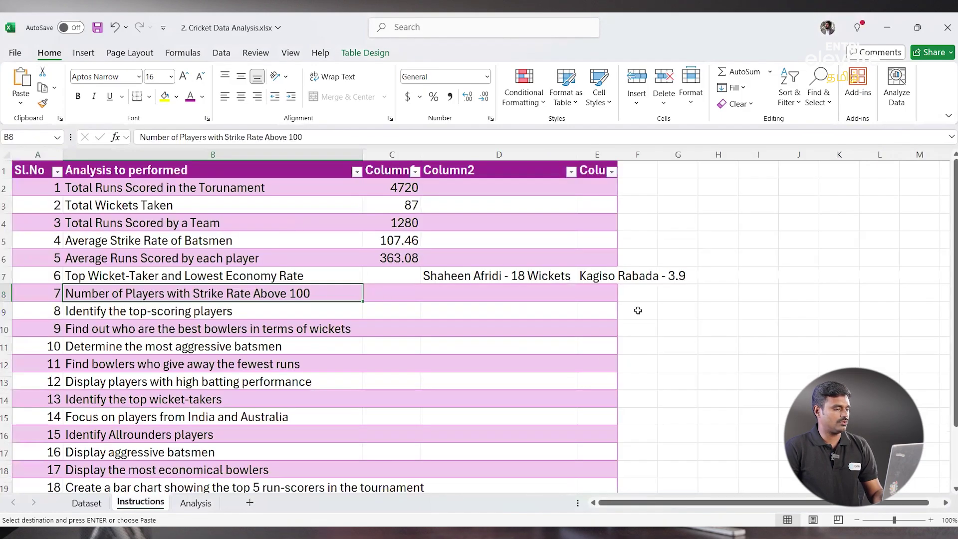
pyautogui.click(653, 298)
pyautogui.hotkey('ctrl', 'v')
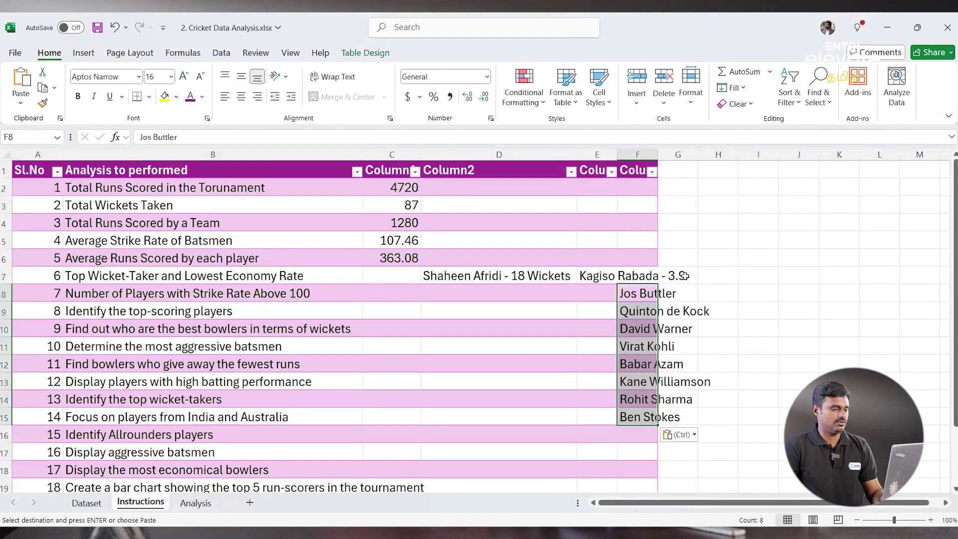
# - Clear the Strike Rate filter on the Dataset table by switching its filters off and on again for the top-scoring players analysis
pyautogui.click(171, 307)
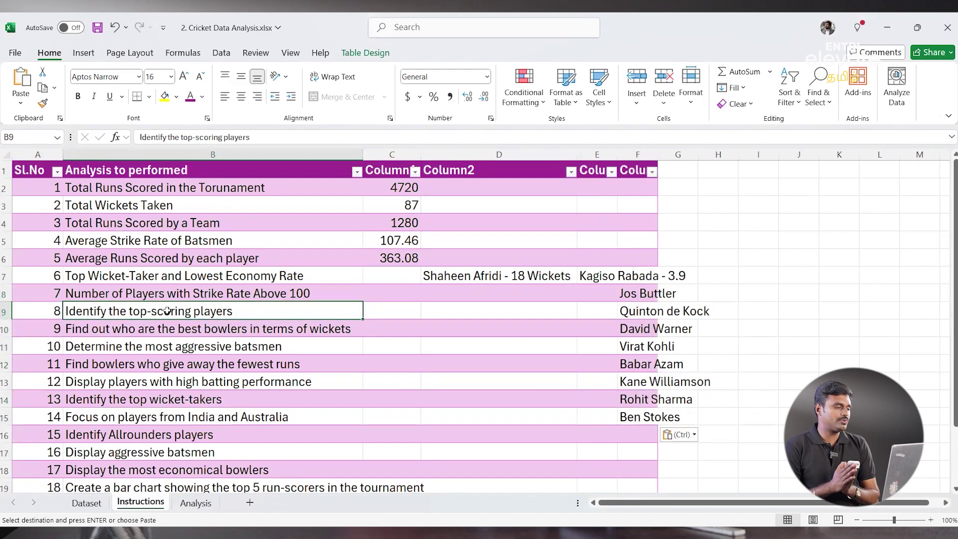
pyautogui.click(401, 310)
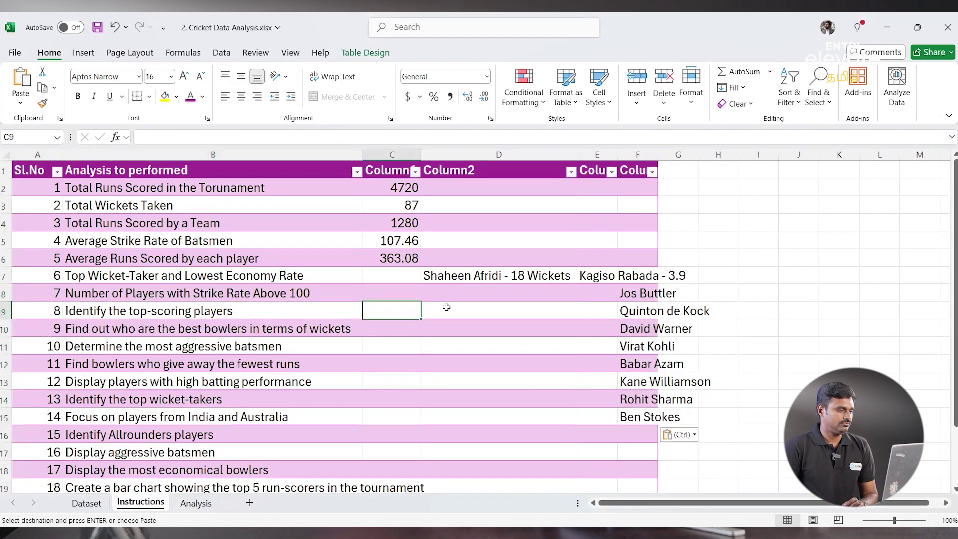
pyautogui.click(86, 502)
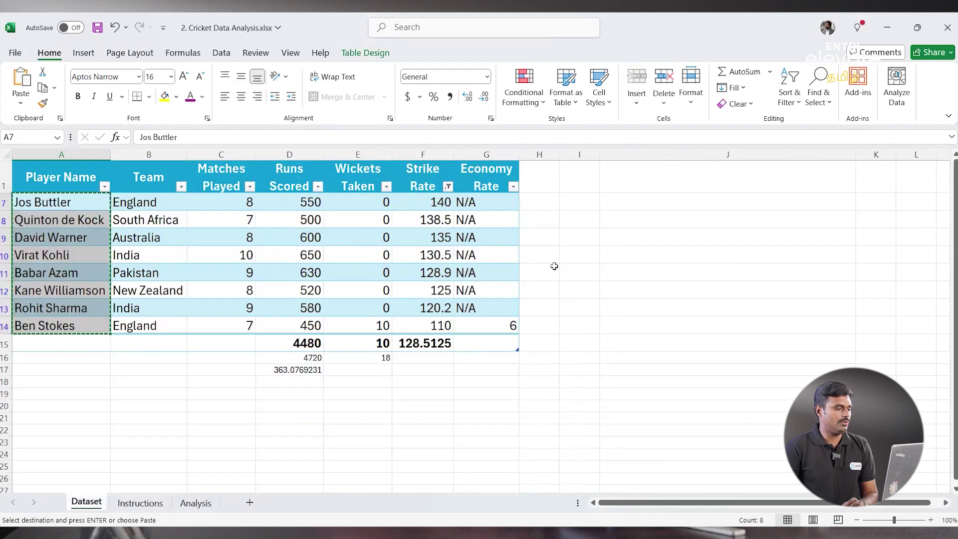
pyautogui.hotkey('ctrl', 'shift', 'l')
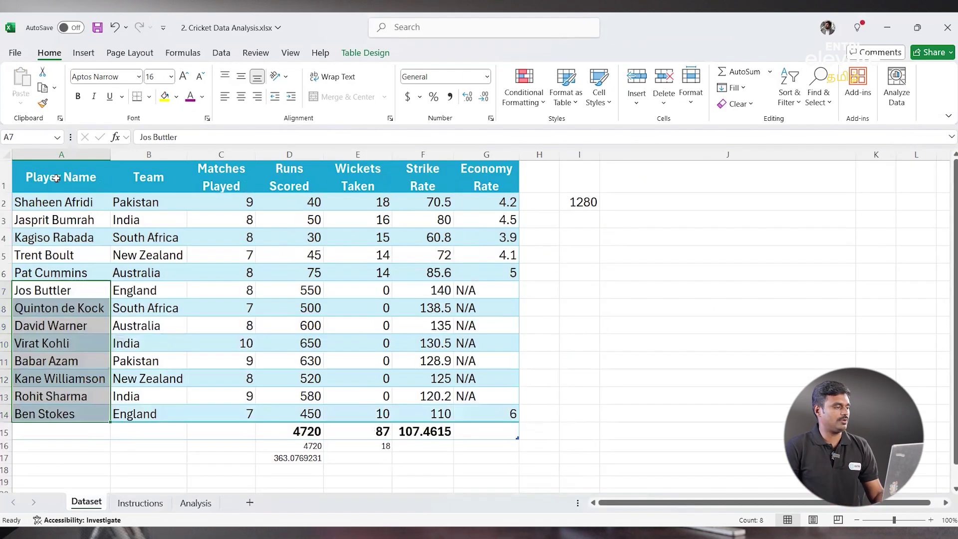
pyautogui.click(56, 178)
pyautogui.hotkey('ctrl', 'shift', 'l')
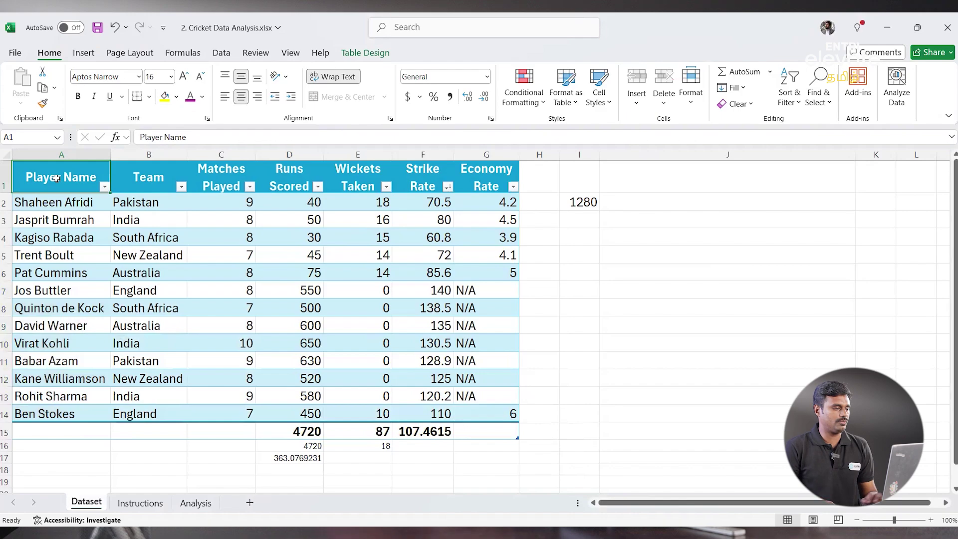
# - Sort the Dataset table by Runs Scored from largest to smallest, check the top four scores and return to the Instructions sheet
pyautogui.click(318, 187)
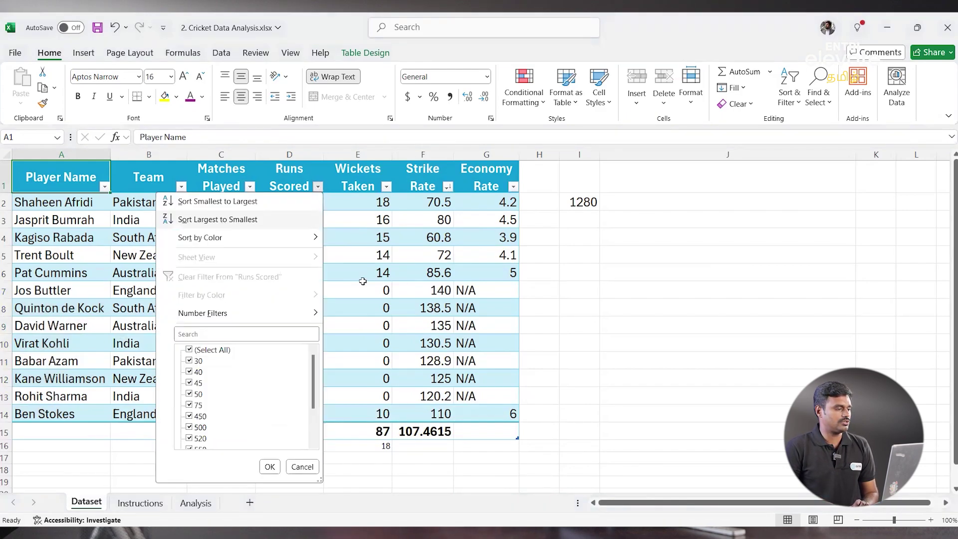
pyautogui.click(225, 222)
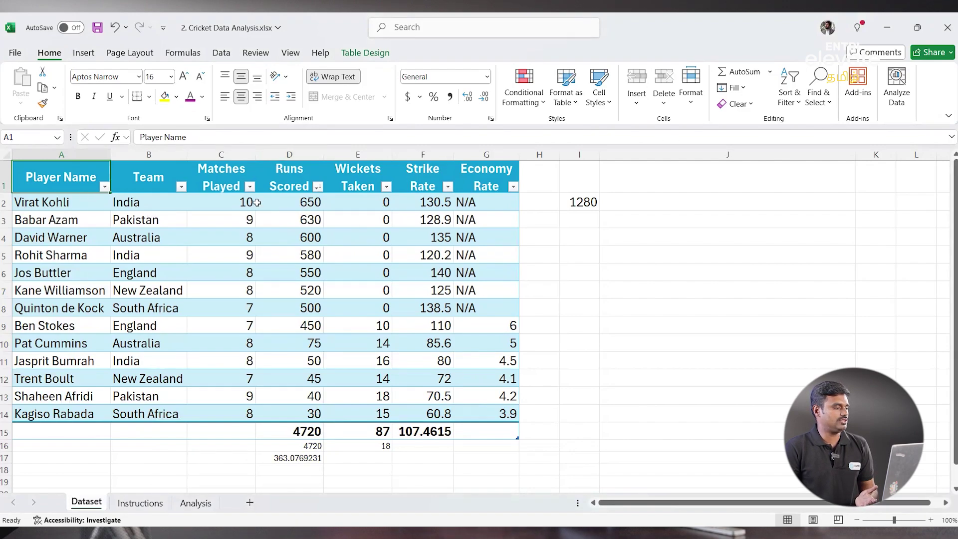
pyautogui.moveTo(308, 202); pyautogui.dragTo(310, 256)
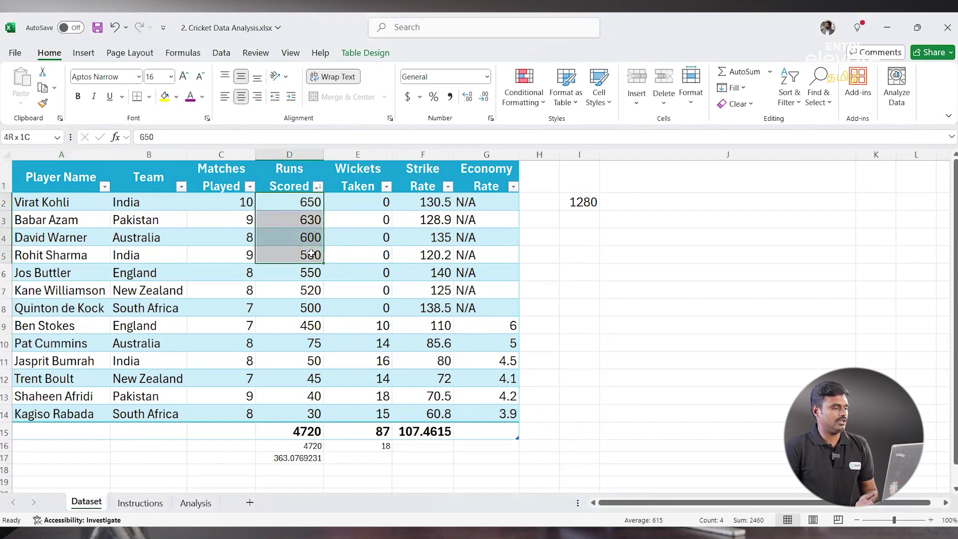
pyautogui.click(149, 503)
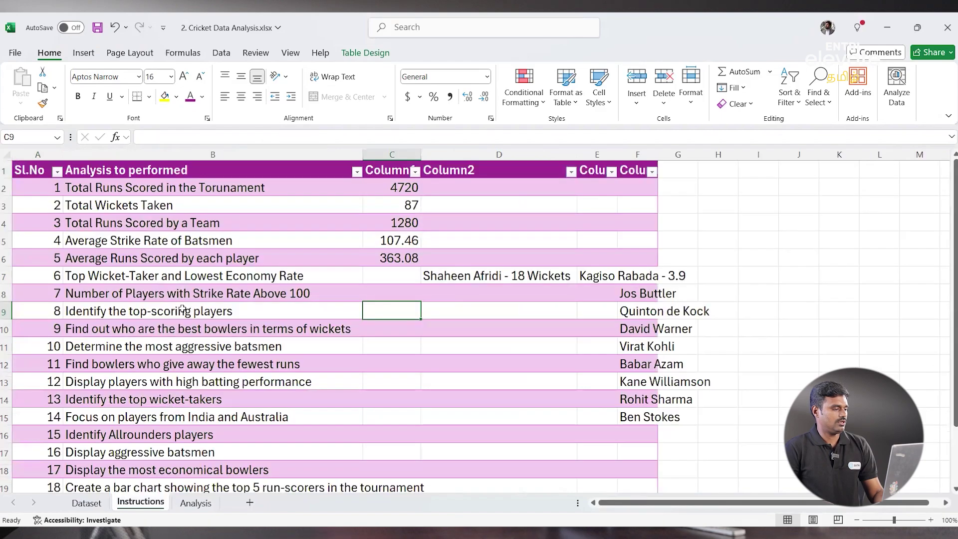
# - Look up the top run-scorer in the Dataset sheet and enter "Virat Kohli - 650 runs" in C9 of the Instructions sheet
pyautogui.click(91, 313)
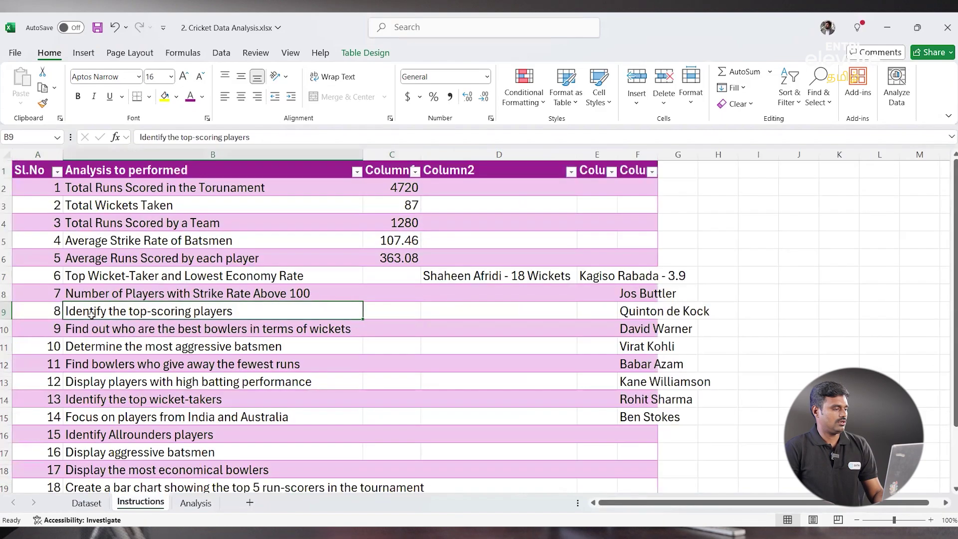
pyautogui.click(87, 503)
pyautogui.click(75, 203)
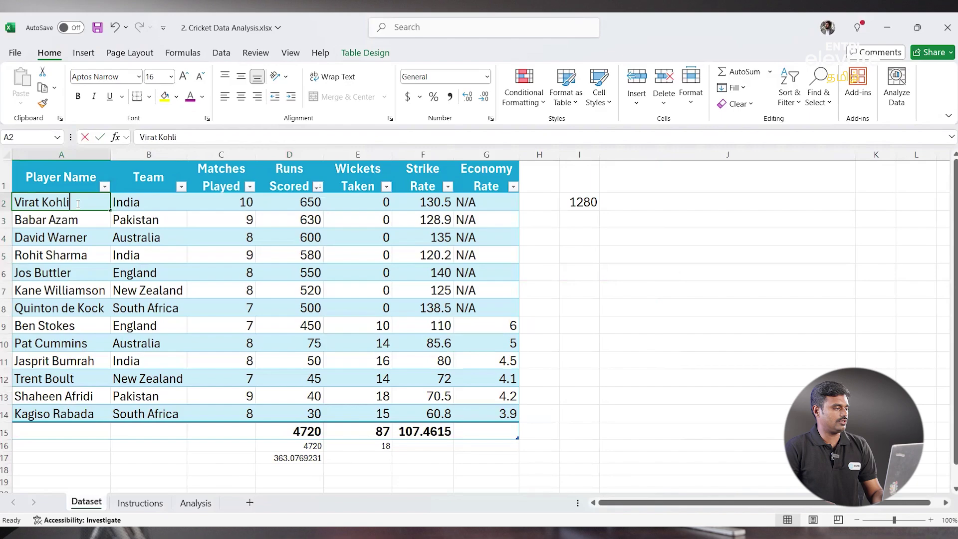
pyautogui.doubleClick(78, 203)
pyautogui.hotkey('shift', 'Home')
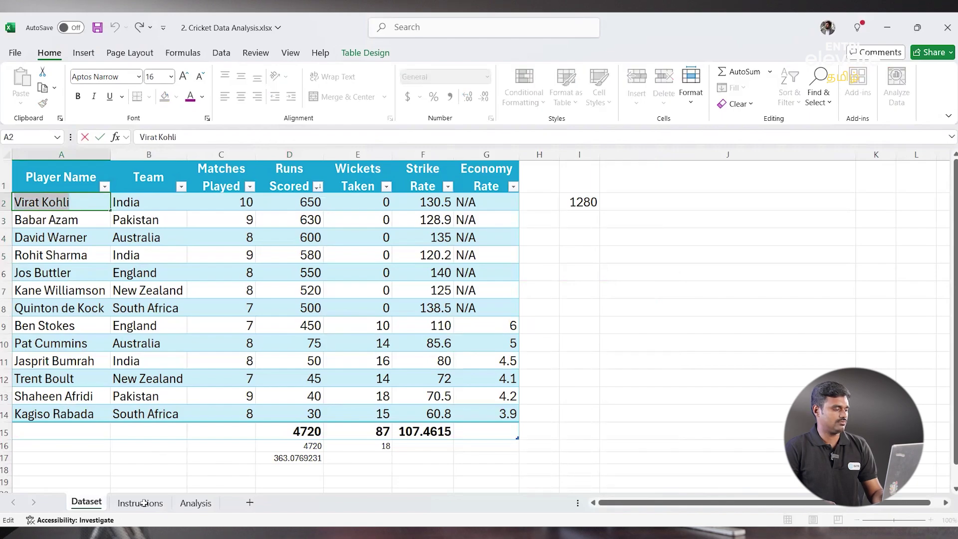
pyautogui.press('Escape')
pyautogui.hotkey('ctrl', 'pagedown')
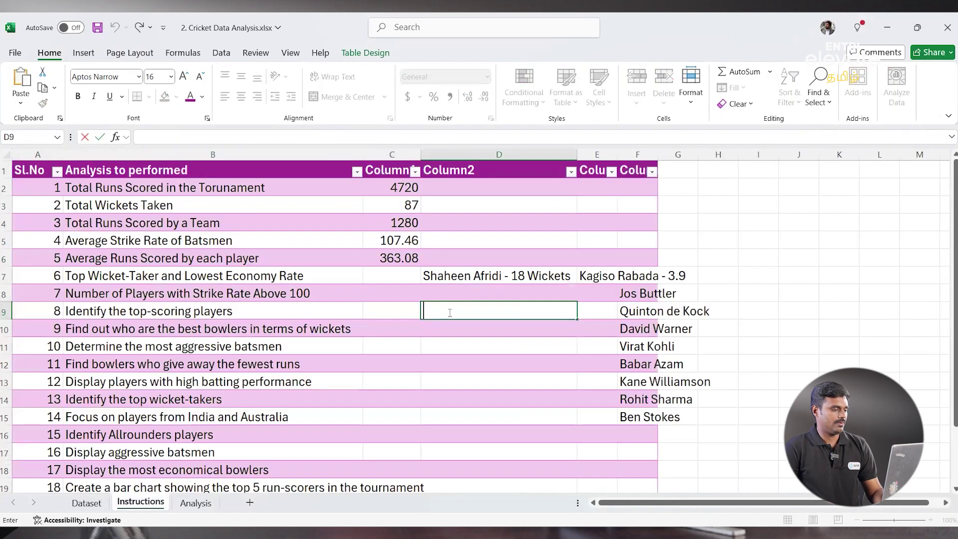
pyautogui.click(392, 310)
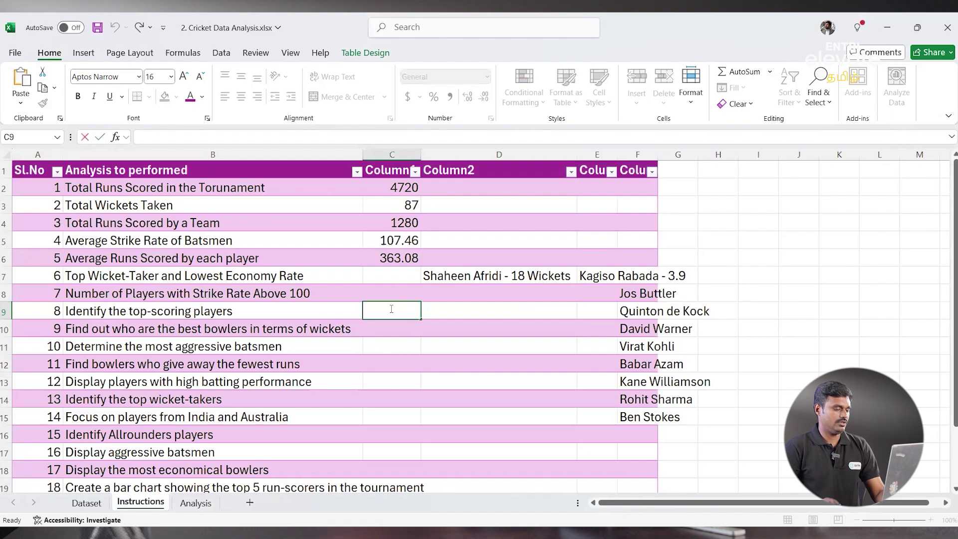
pyautogui.write('Virat Kohli - 6')
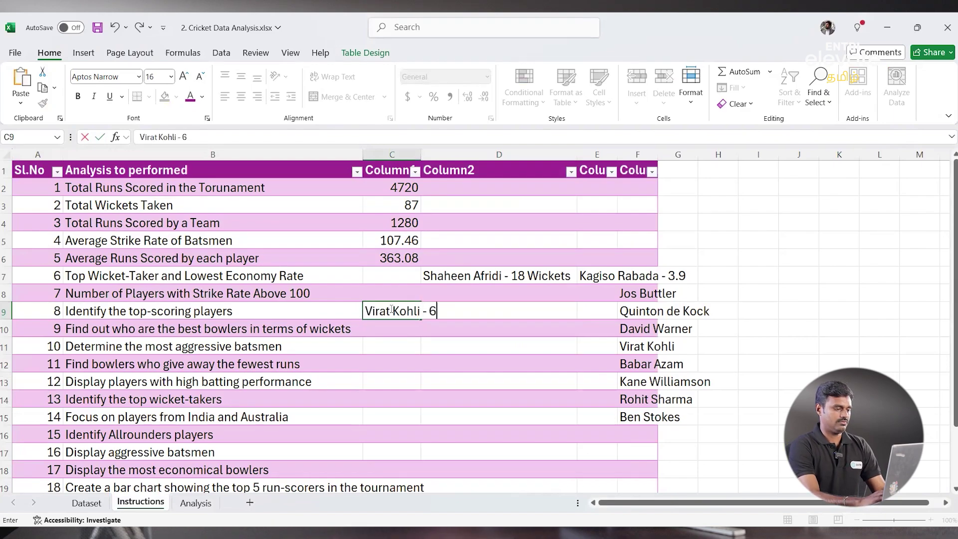
pyautogui.write('50 runs')
pyautogui.press('Return')
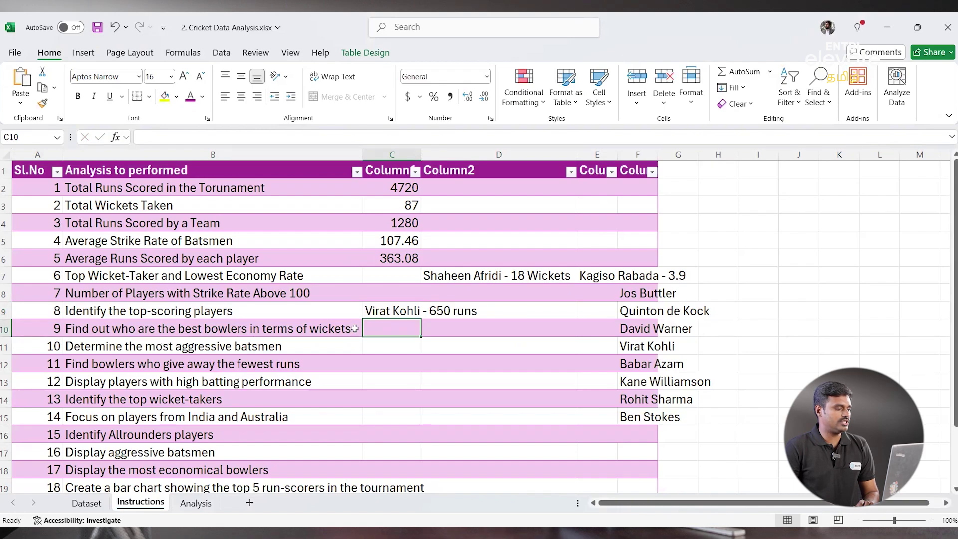
# - Sort the Dataset table by Wickets Taken from largest to smallest and check the top three bowlers
pyautogui.click(86, 502)
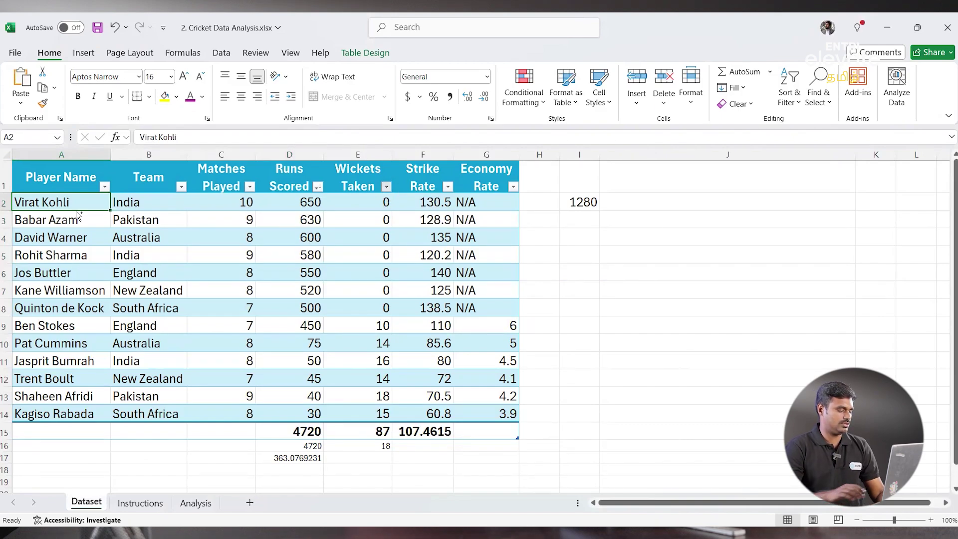
pyautogui.click(69, 175)
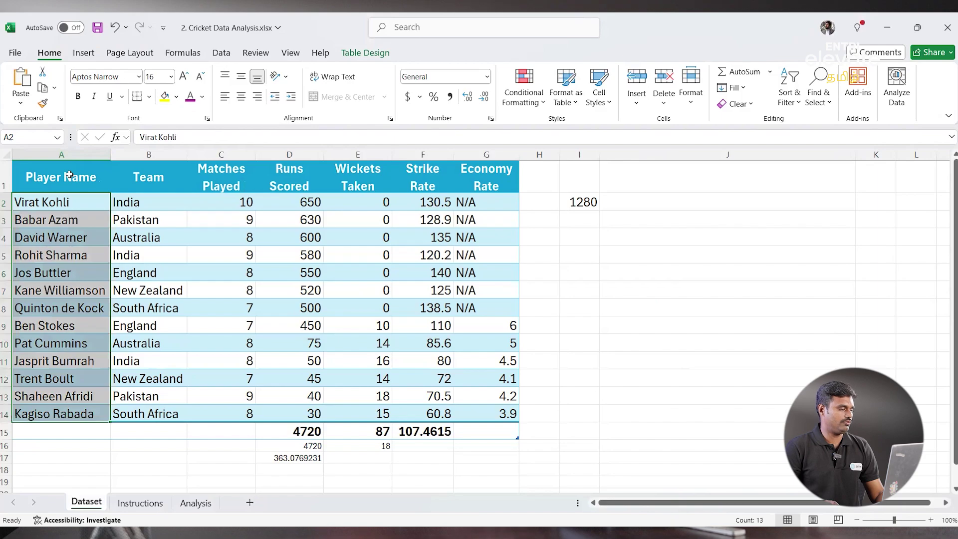
pyautogui.click(69, 178)
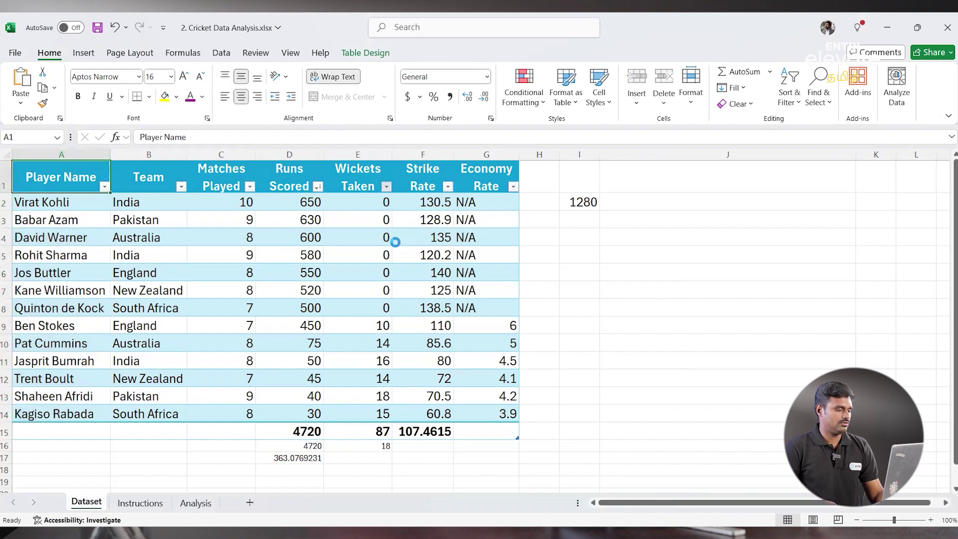
pyautogui.moveTo(91, 203); pyautogui.dragTo(369, 239)
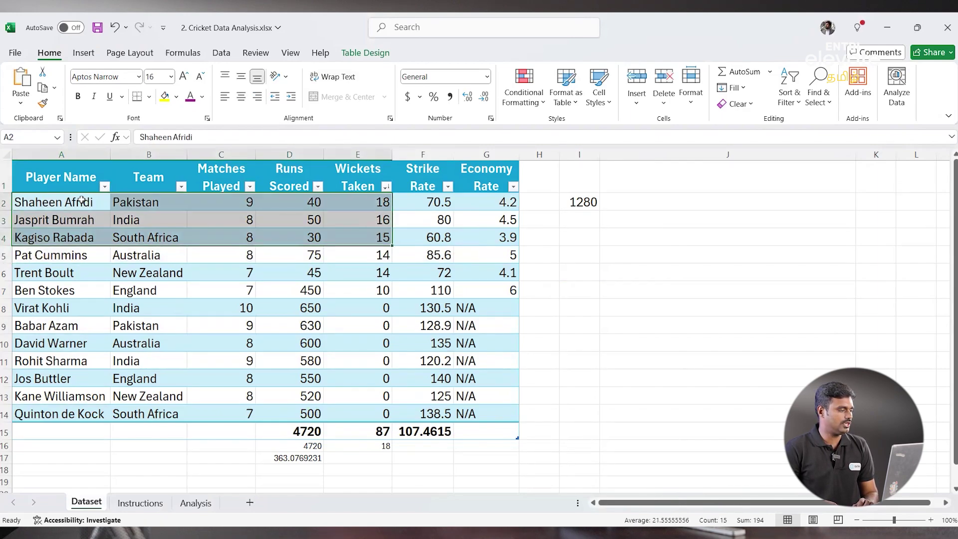
pyautogui.moveTo(82, 198); pyautogui.dragTo(80, 234)
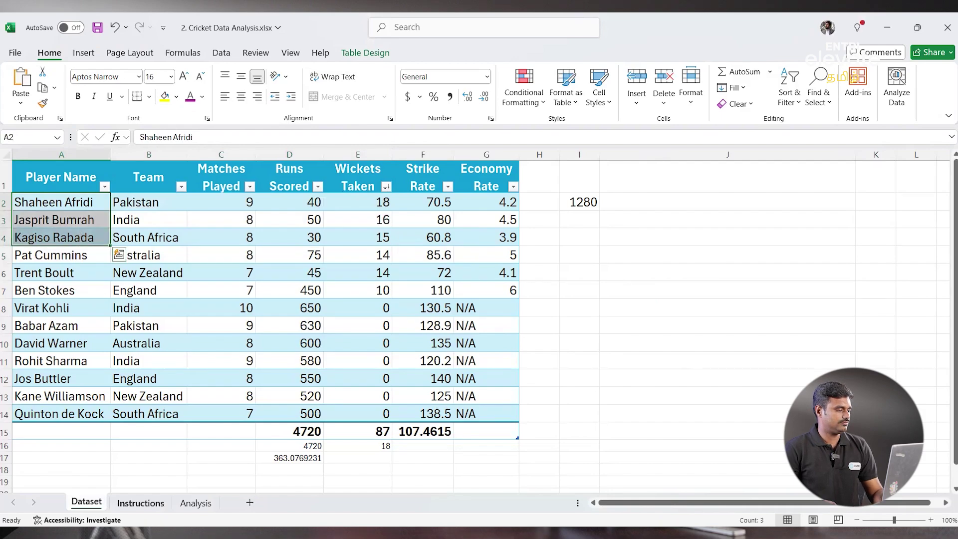
# - Reread the best-bowlers analysis on the Instructions sheet and review the top three wicket-takers' rows in the Dataset sheet
pyautogui.click(164, 503)
pyautogui.click(119, 329)
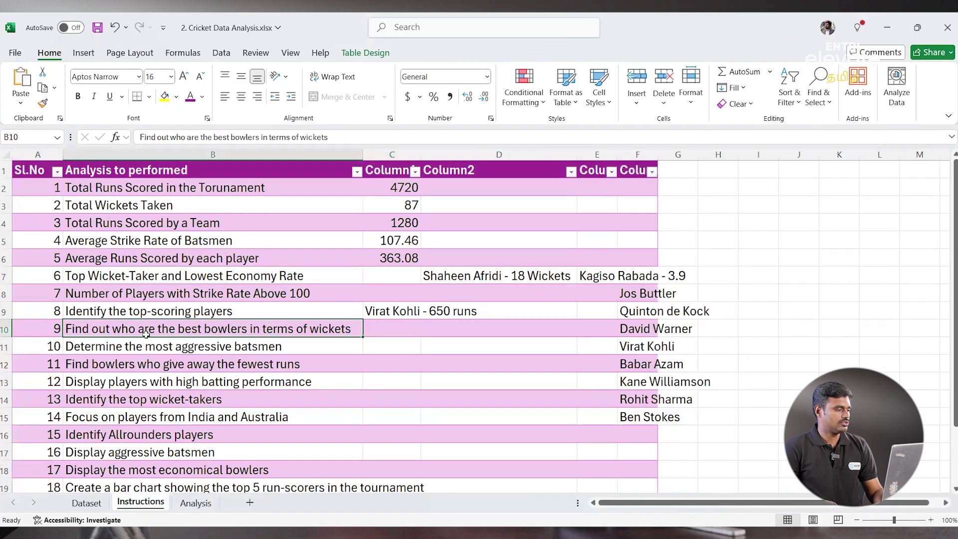
pyautogui.click(396, 332)
pyautogui.click(86, 502)
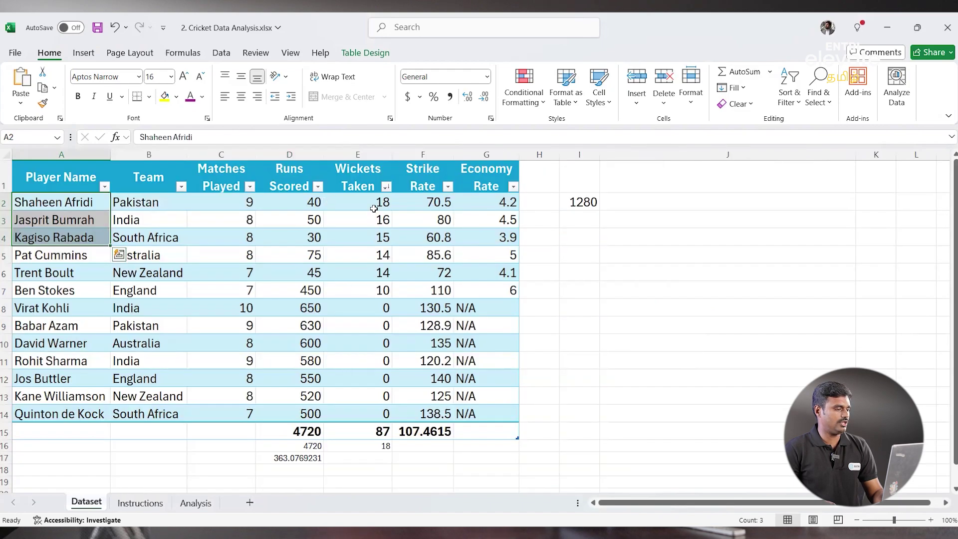
pyautogui.moveTo(376, 203); pyautogui.dragTo(74, 232)
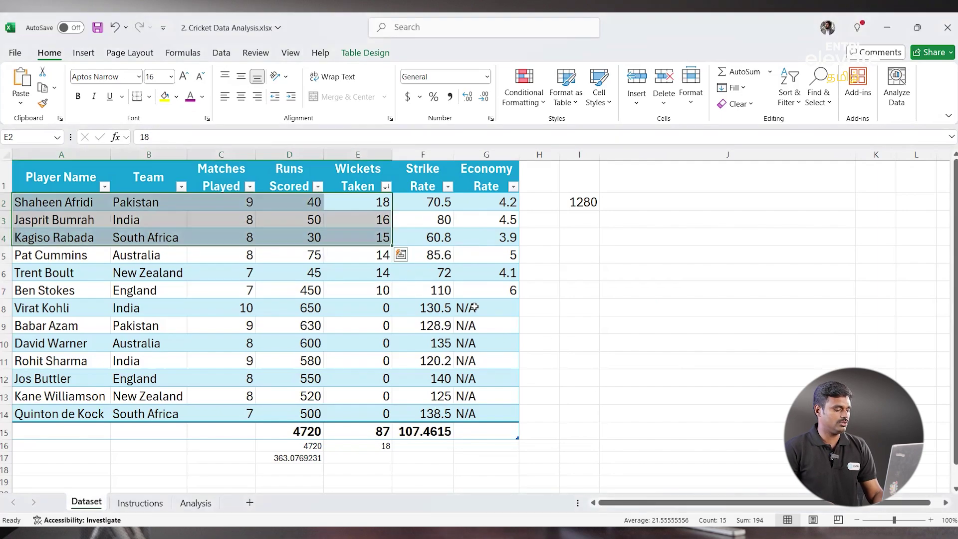
pyautogui.click(643, 205)
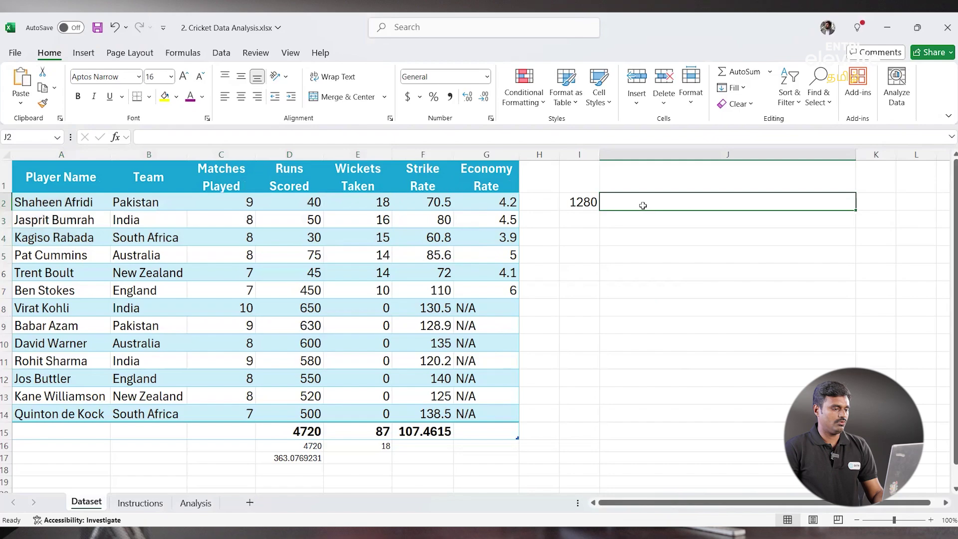
pyautogui.write('=')
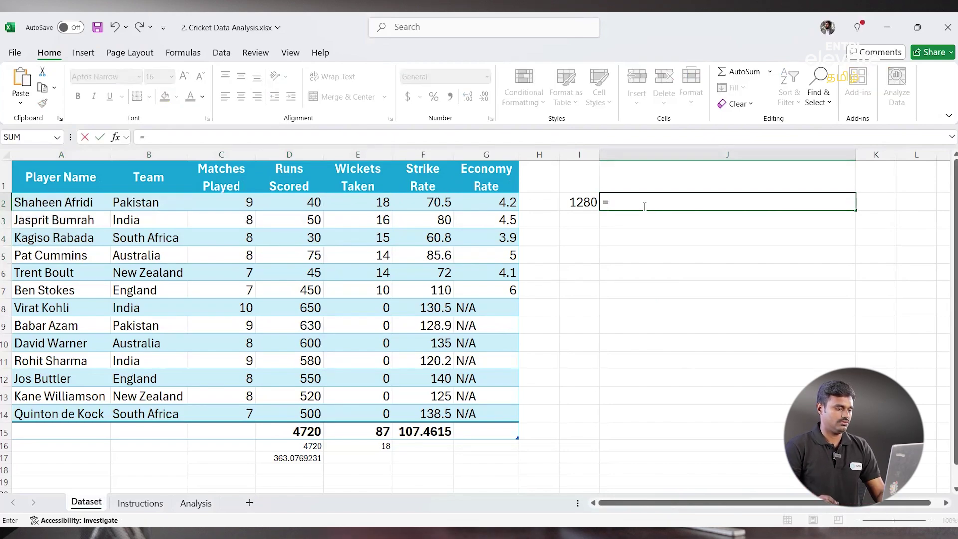
pyautogui.hotkey('alt', 'Tab')
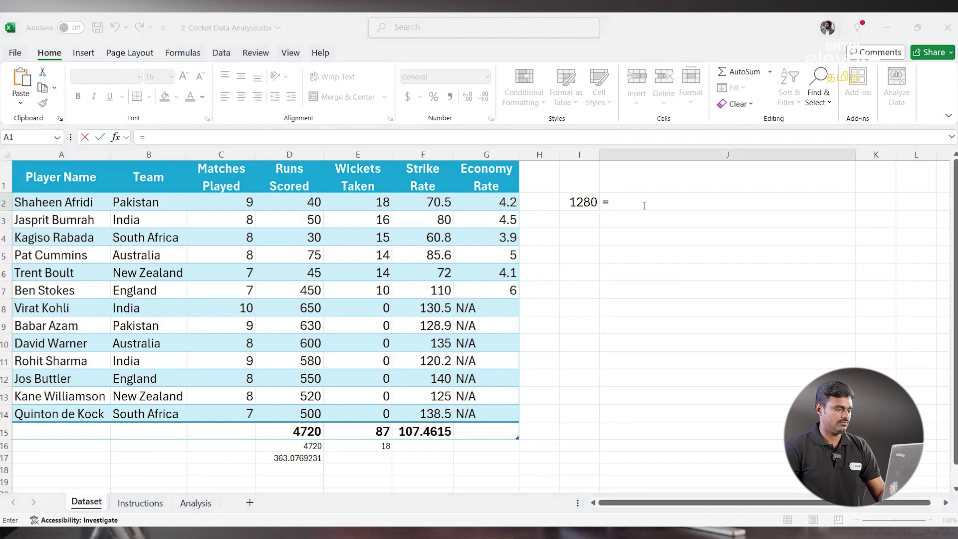
pyautogui.hotkey('alt', 'Tab')
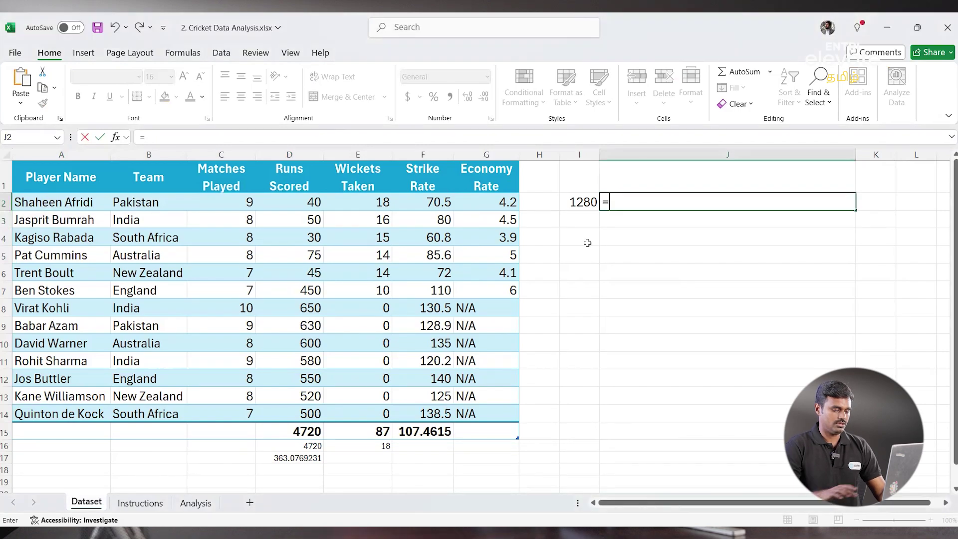
pyautogui.press('BackSpace')
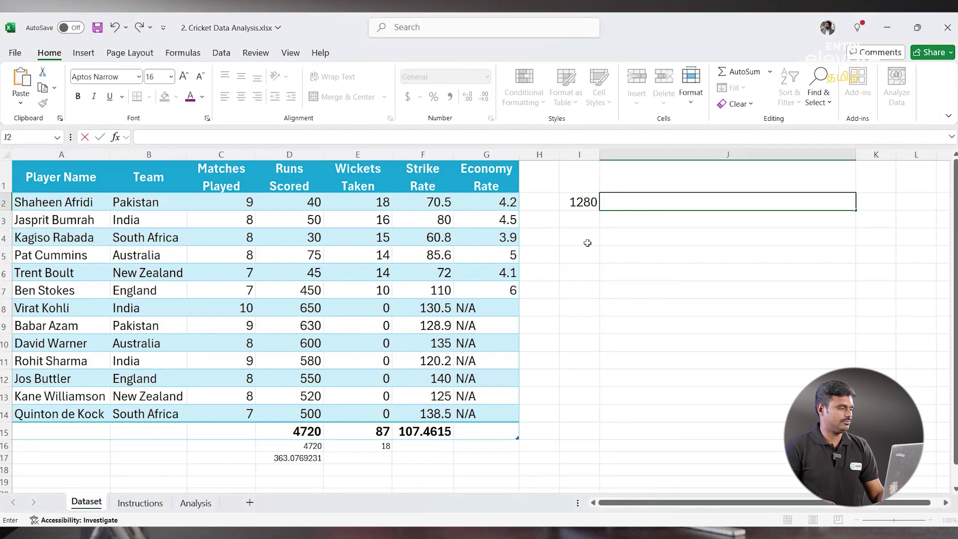
# - Filter the Dataset table to players with Wickets Taken greater than or equal to 15 and check the remaining values
pyautogui.click(74, 181)
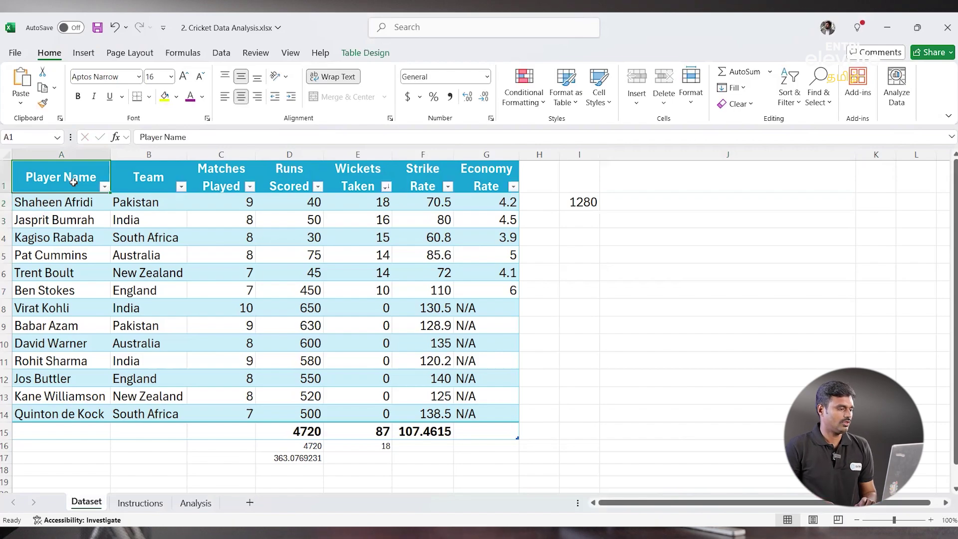
pyautogui.click(380, 246)
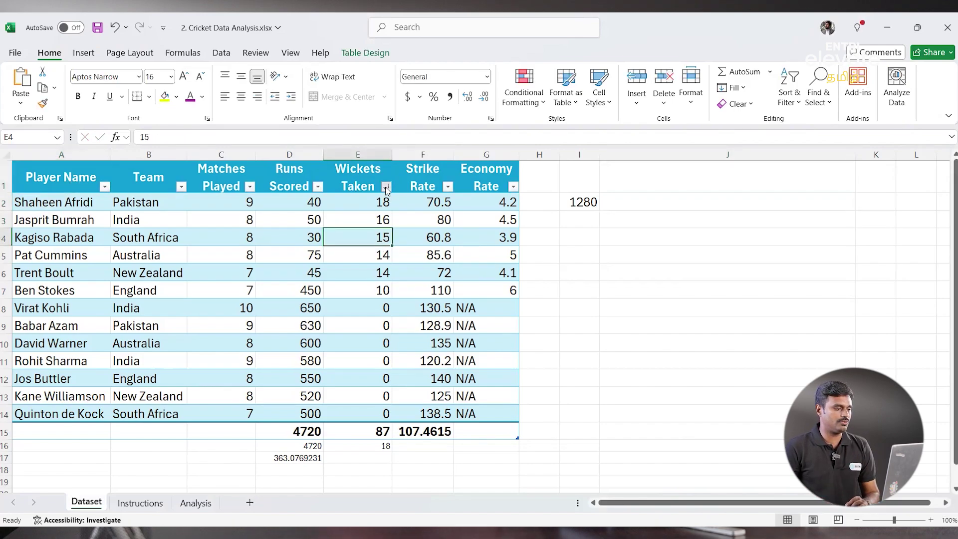
pyautogui.click(386, 187)
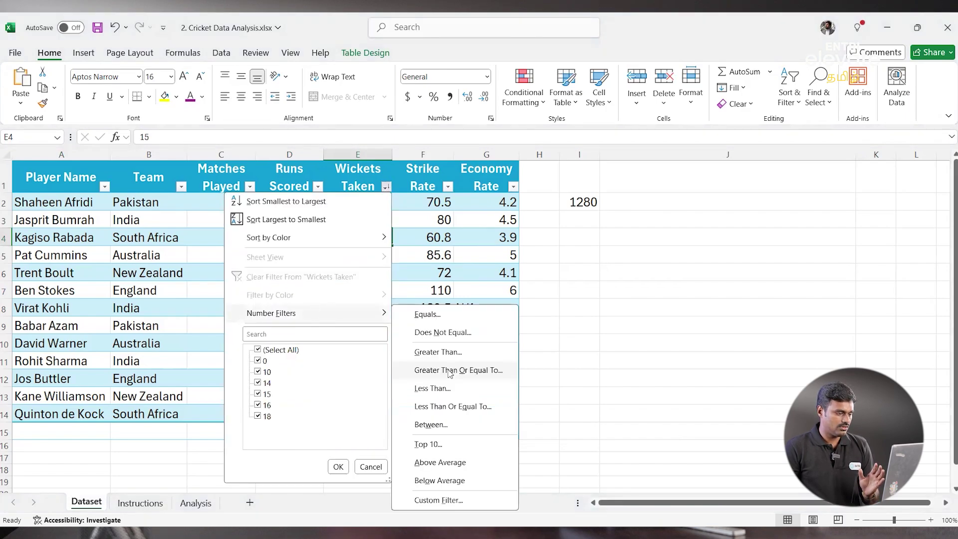
pyautogui.click(459, 370)
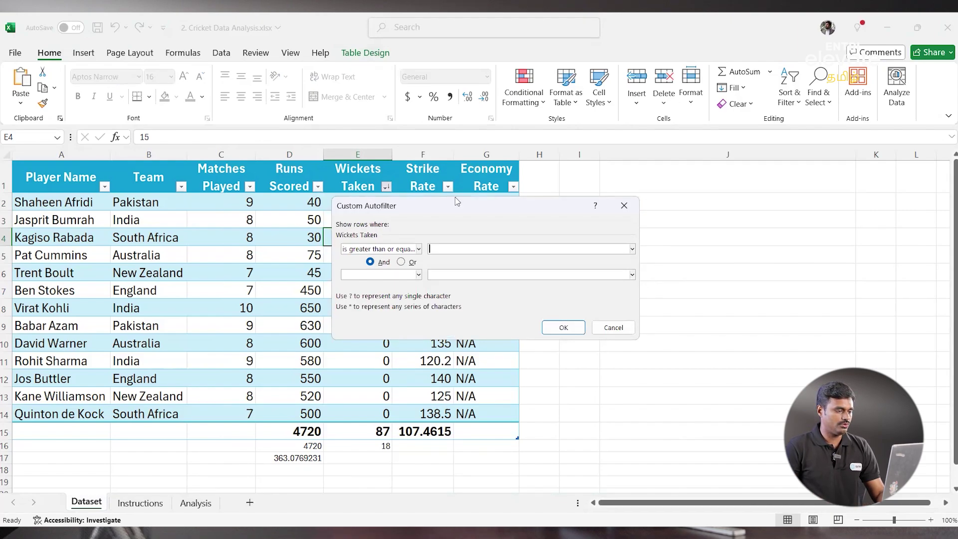
pyautogui.write('15')
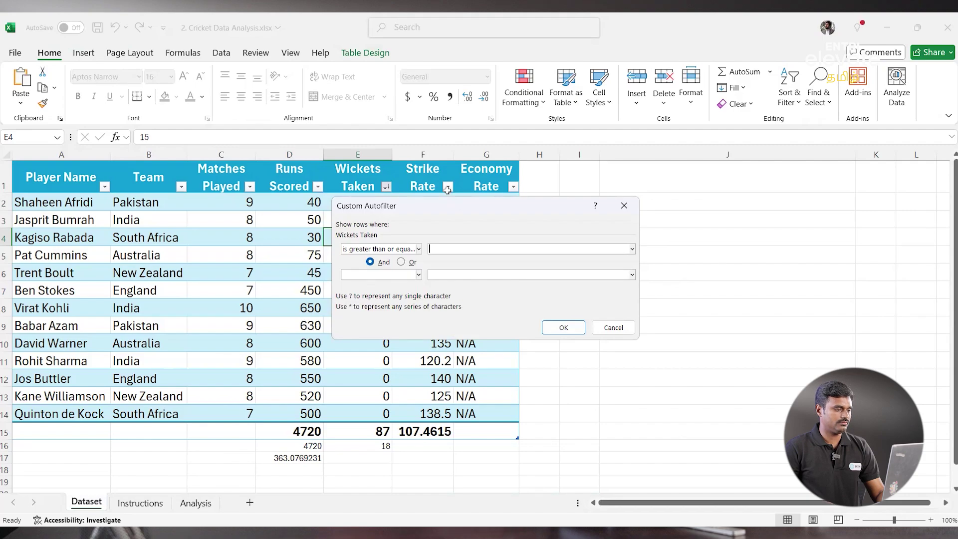
pyautogui.press('Return')
pyautogui.moveTo(386, 200); pyautogui.dragTo(384, 238)
# - Copy the filtered bowler names in A2:A4 of the Dataset sheet and switch to the Instructions sheet
pyautogui.moveTo(70, 196); pyautogui.dragTo(73, 238)
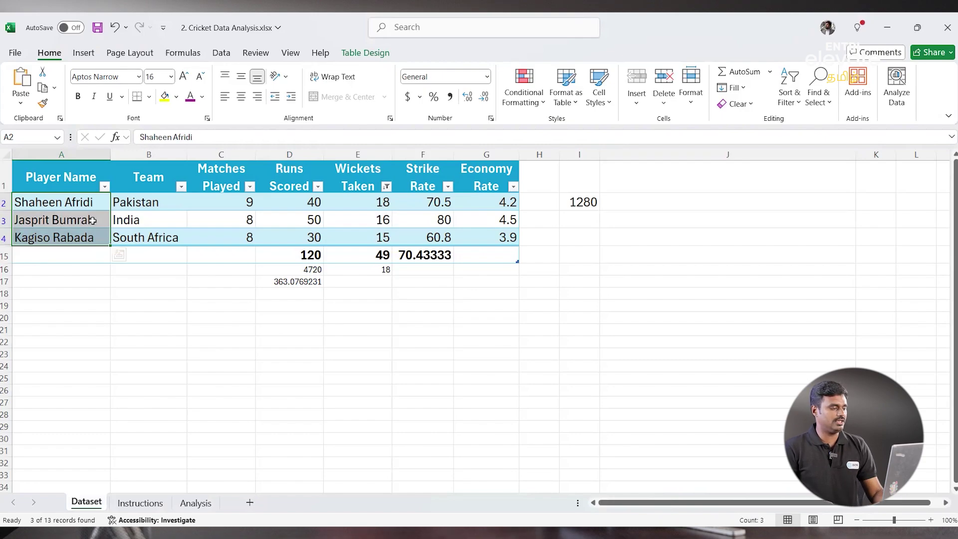
pyautogui.hotkey('ctrl', 'c')
pyautogui.click(140, 502)
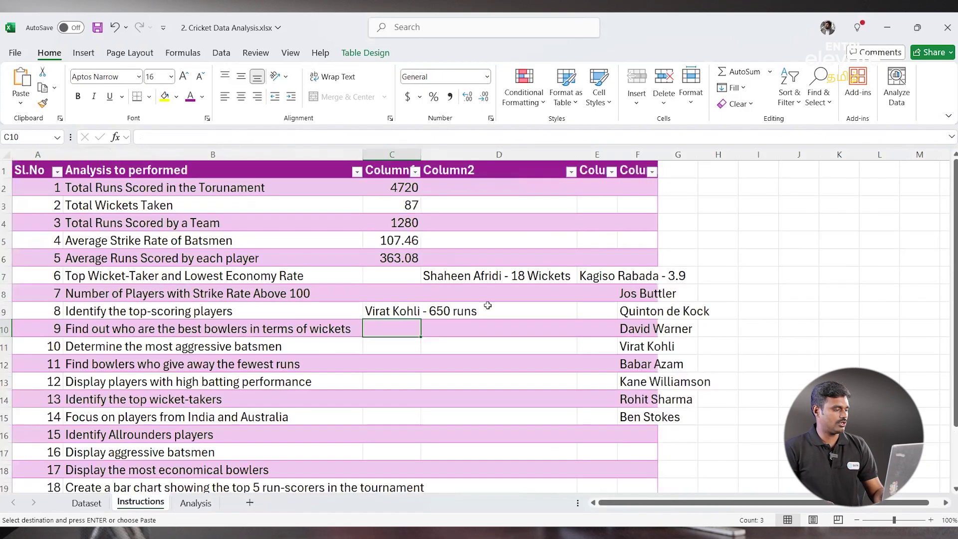
# - Try pasting the copied bowler names from C10 down on the Instructions sheet, undo it, and check the options for row 11
pyautogui.hotkey('ctrl', 'v')
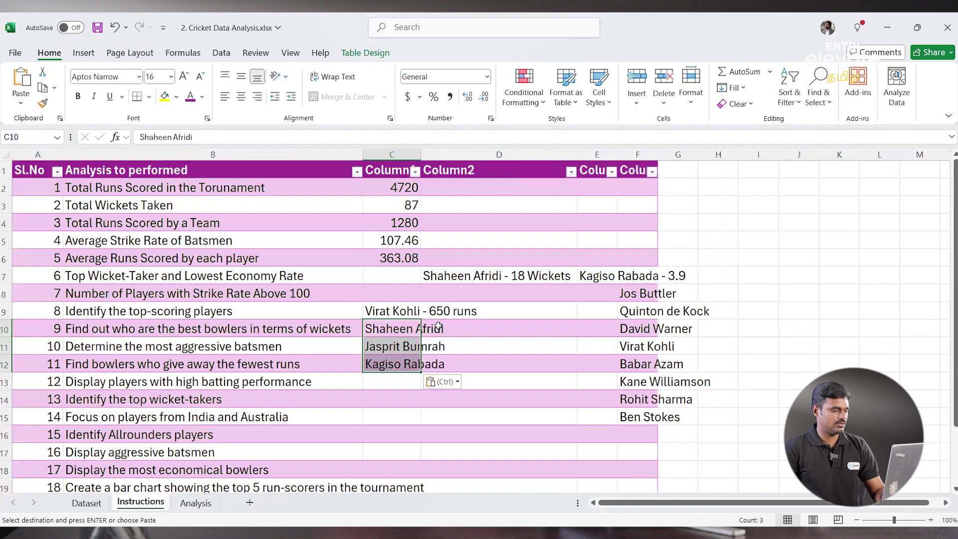
pyautogui.hotkey('ctrl', 'z')
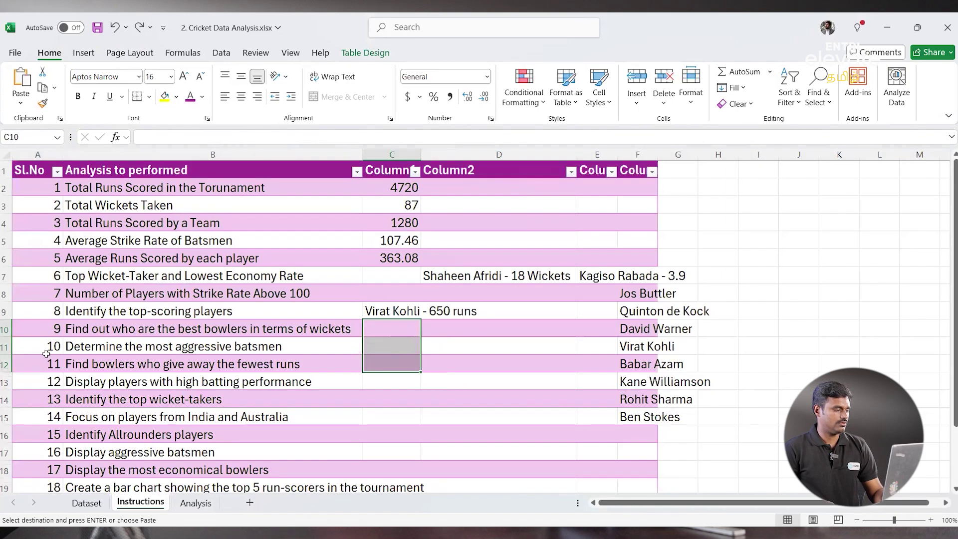
pyautogui.click(4, 346)
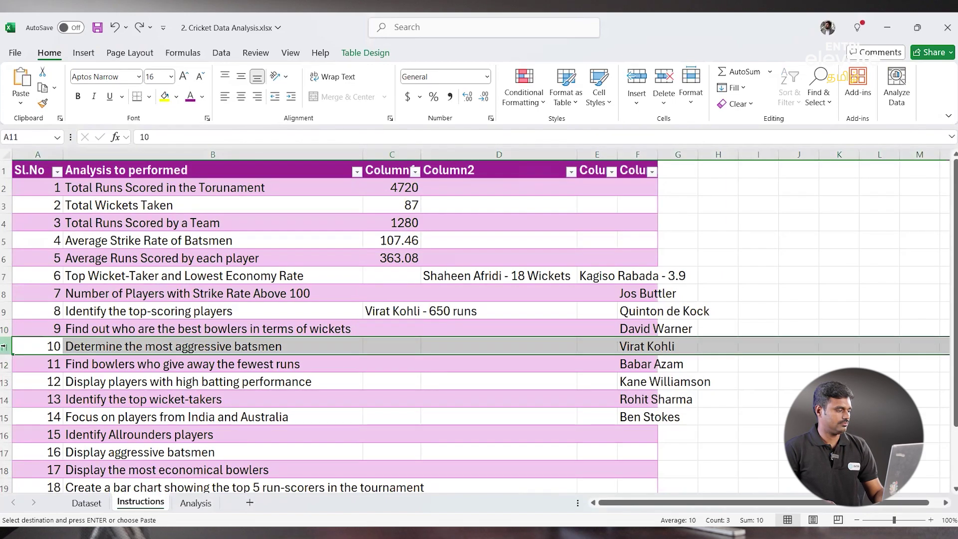
pyautogui.hotkey('shift', 'F10')
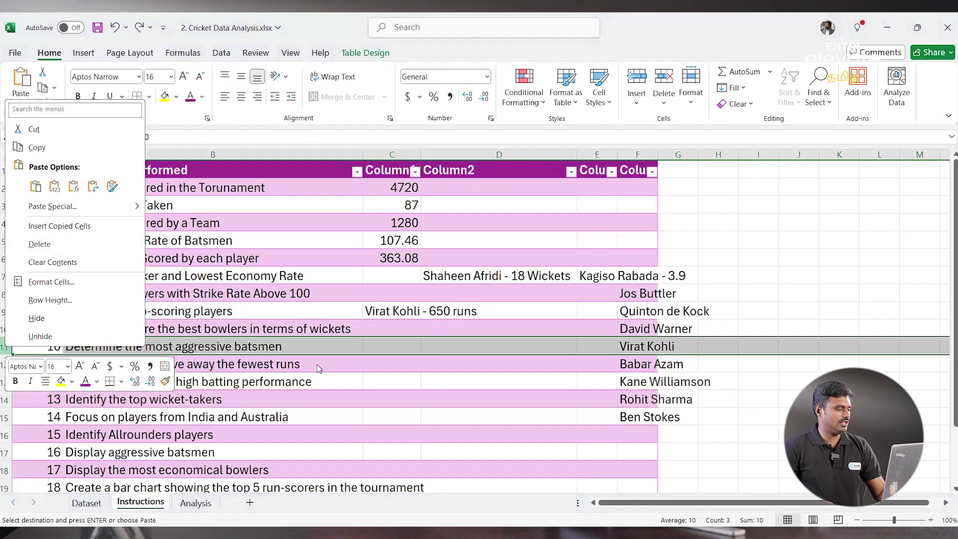
pyautogui.click(405, 349)
pyautogui.click(417, 328)
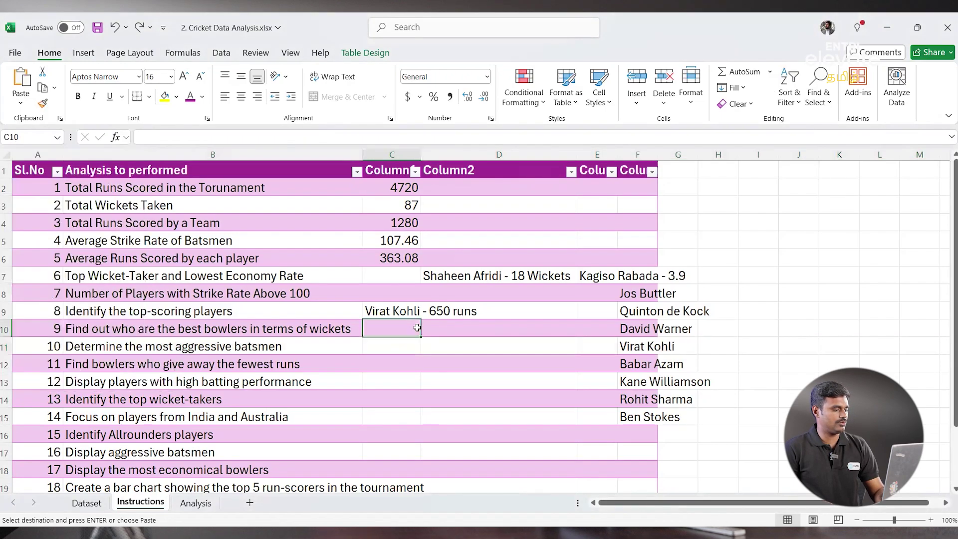
# - Paste the copied bowler names starting at J7 of the Instructions sheet and select row 11
pyautogui.click(791, 276)
pyautogui.hotkey('ctrl', 'v')
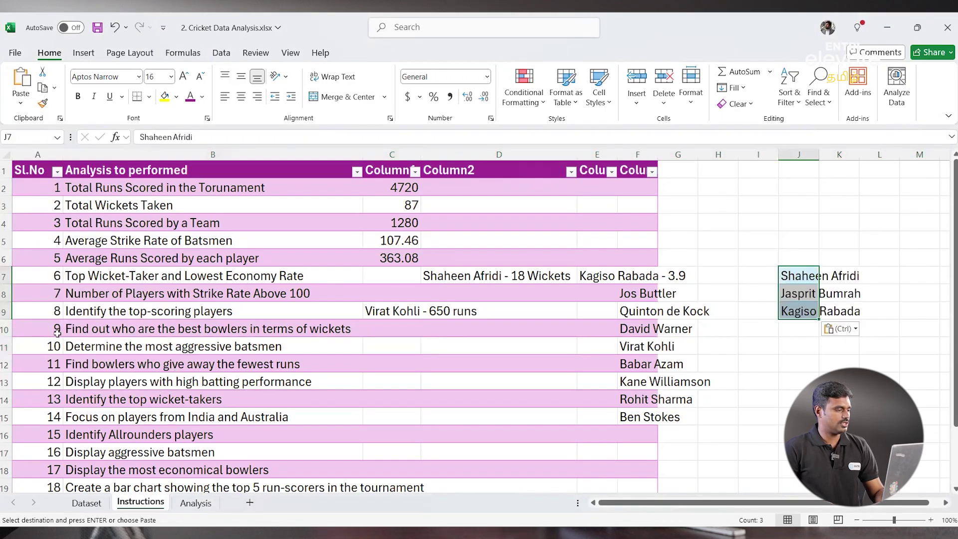
pyautogui.click(56, 330)
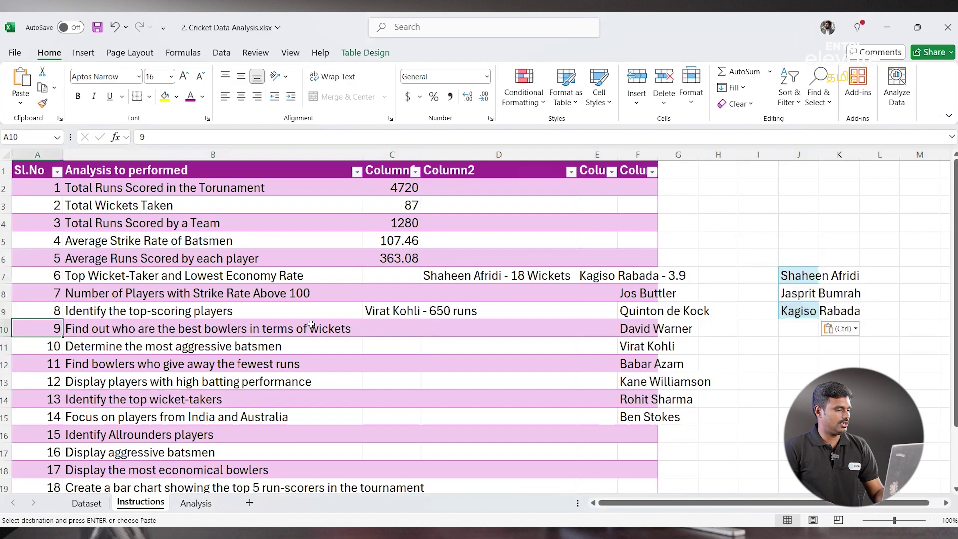
pyautogui.click(3, 346)
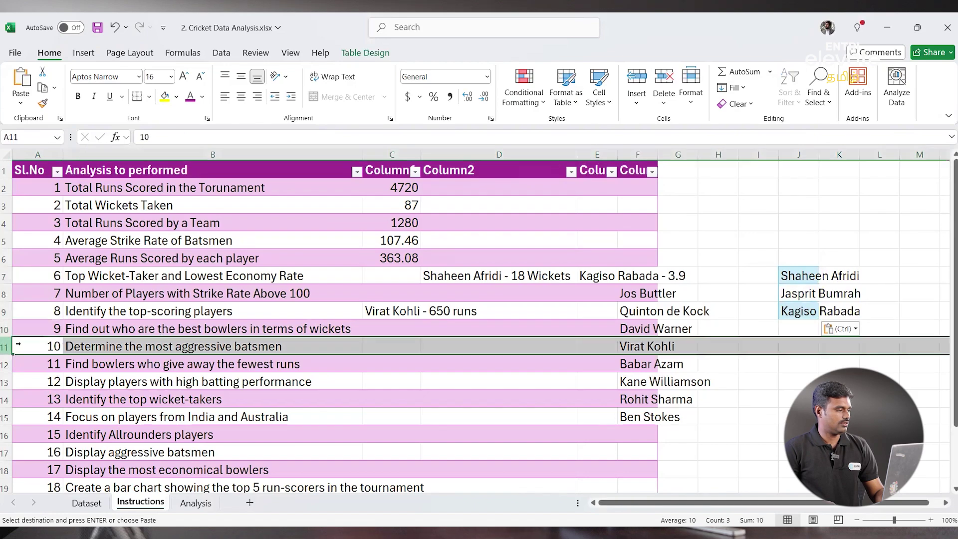
# - Insert three blank rows above the "Determine the most aggressive batsmen" row on the Instructions sheet
pyautogui.rightClick(3, 345)
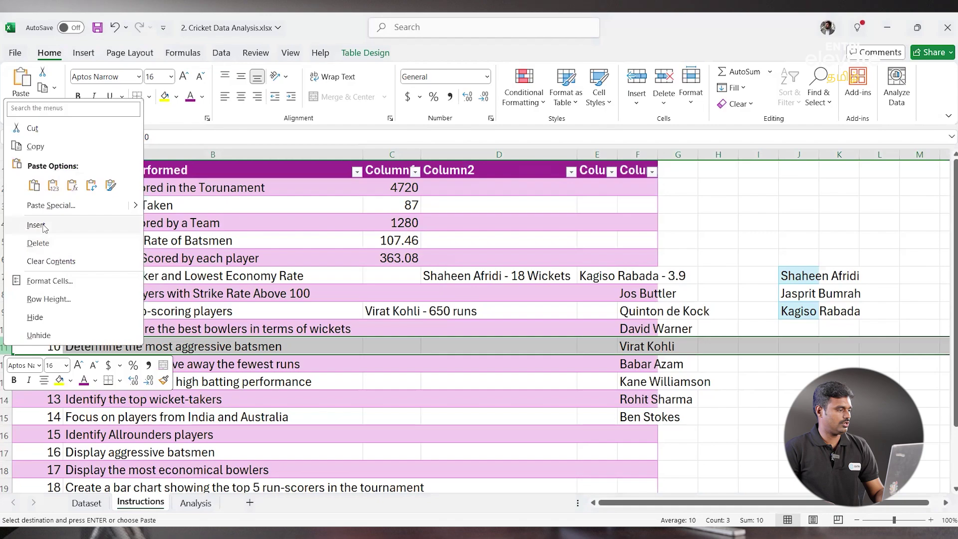
pyautogui.click(36, 225)
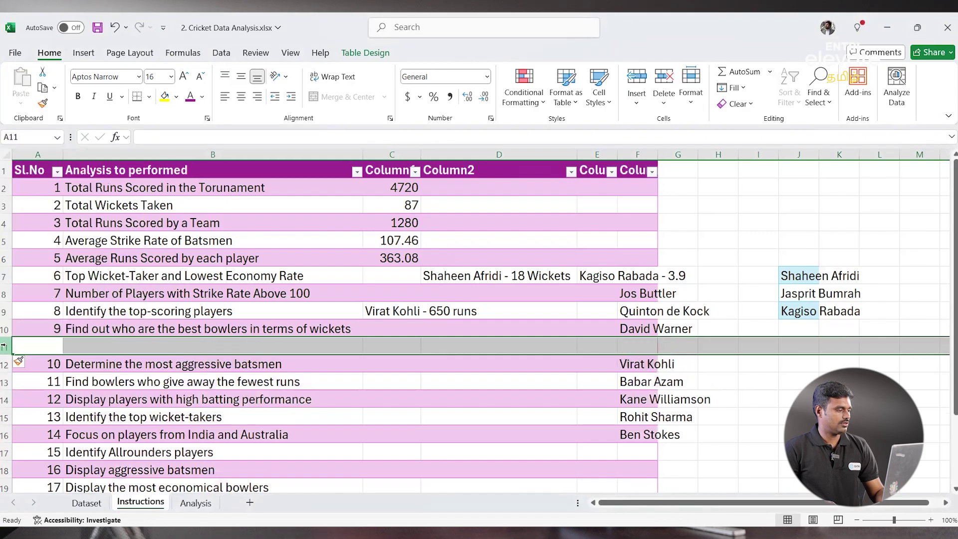
pyautogui.hotkey('ctrl', 'shift', '+')
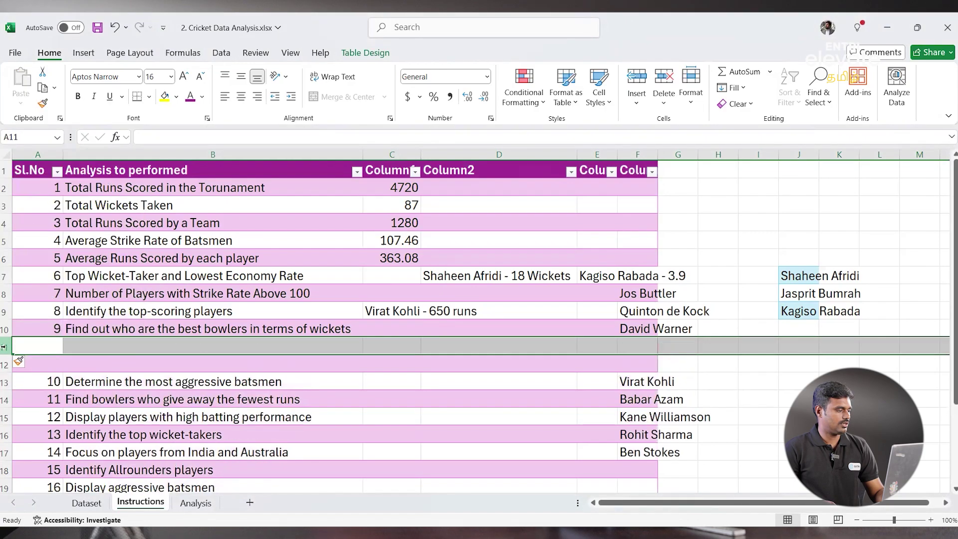
pyautogui.rightClick(4, 345)
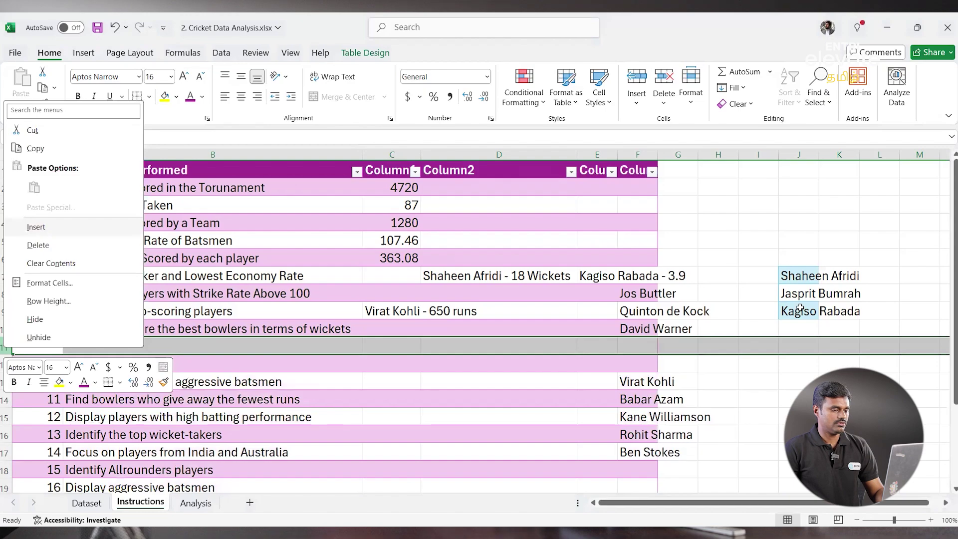
pyautogui.press('i')
# - Copy the bowler names in J7:J9 and paste them into the new blank rows starting at C11
pyautogui.moveTo(800, 308); pyautogui.dragTo(798, 275)
pyautogui.hotkey('ctrl', 'c')
pyautogui.click(404, 341)
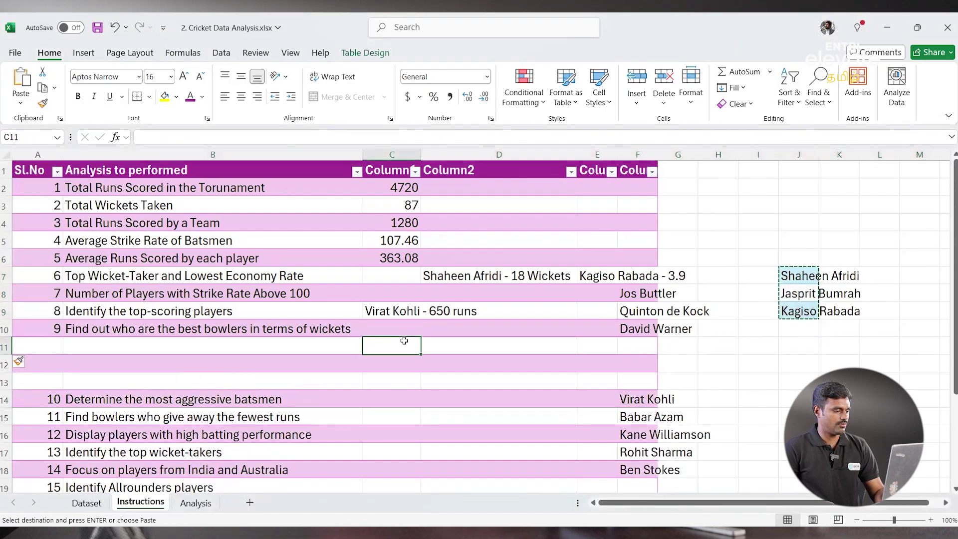
pyautogui.hotkey('ctrl', 'v')
# - Return to the Dataset sheet, remove the Wickets Taken filter and turn the table's header filters back on
pyautogui.click(186, 405)
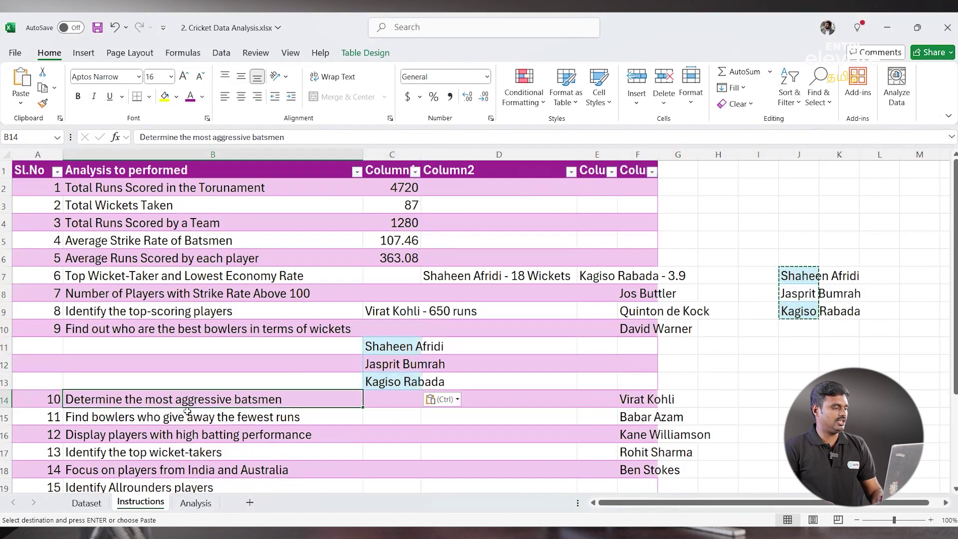
pyautogui.scroll(-2, 261, 342)
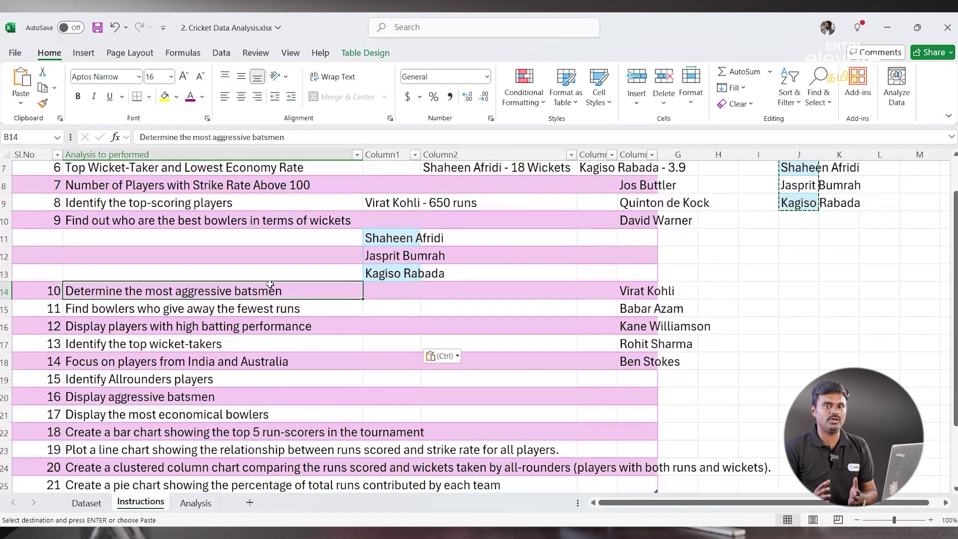
pyautogui.hotkey('ctrl', 'pageup')
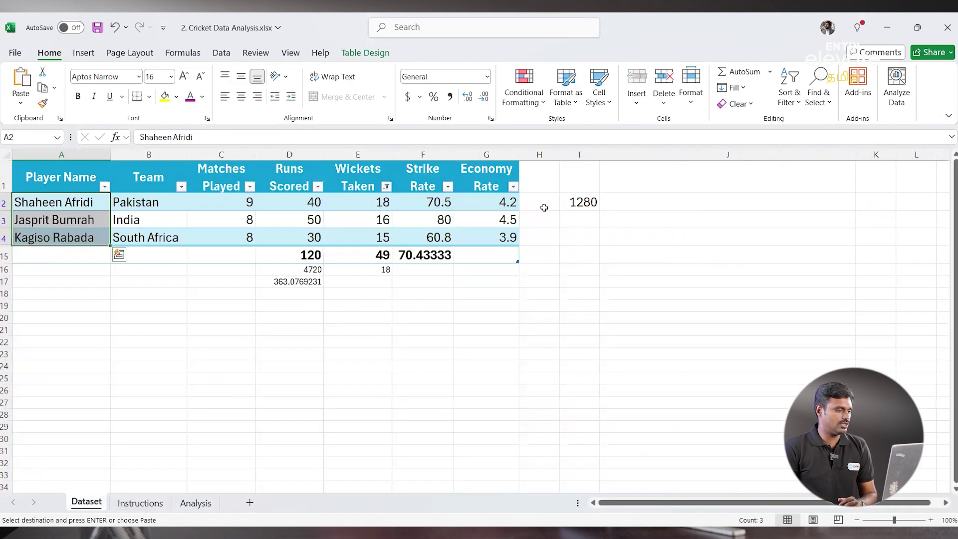
pyautogui.hotkey('ctrl', 'shift', 'l')
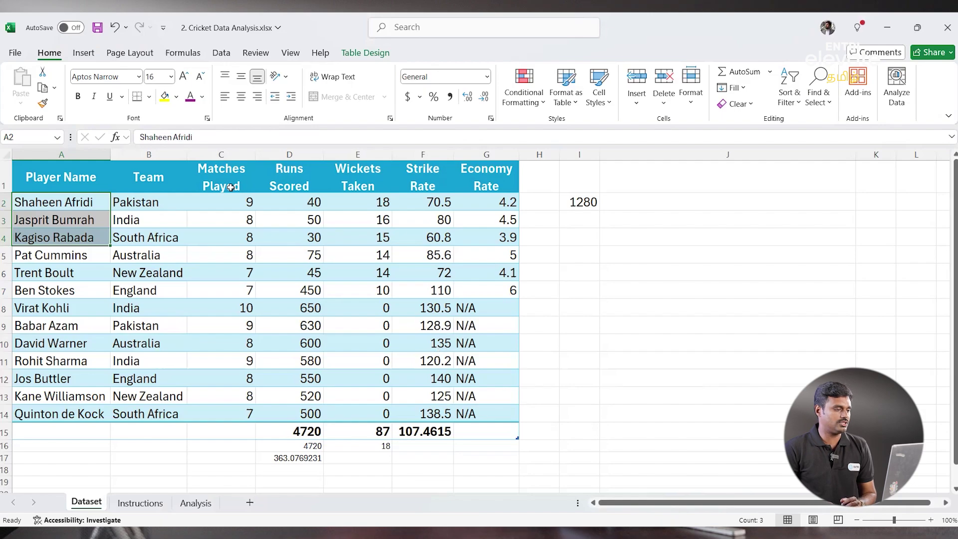
pyautogui.click(33, 175)
pyautogui.hotkey('ctrl', 'shift', 'l')
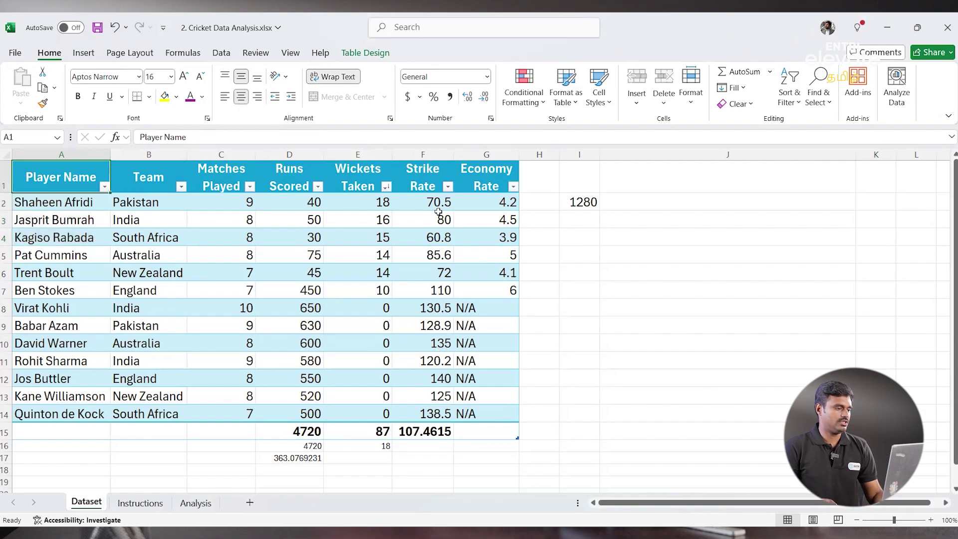
# - Sort the Dataset table by Strike Rate from largest to smallest and filter it to strike rates greater than 130
pyautogui.click(448, 187)
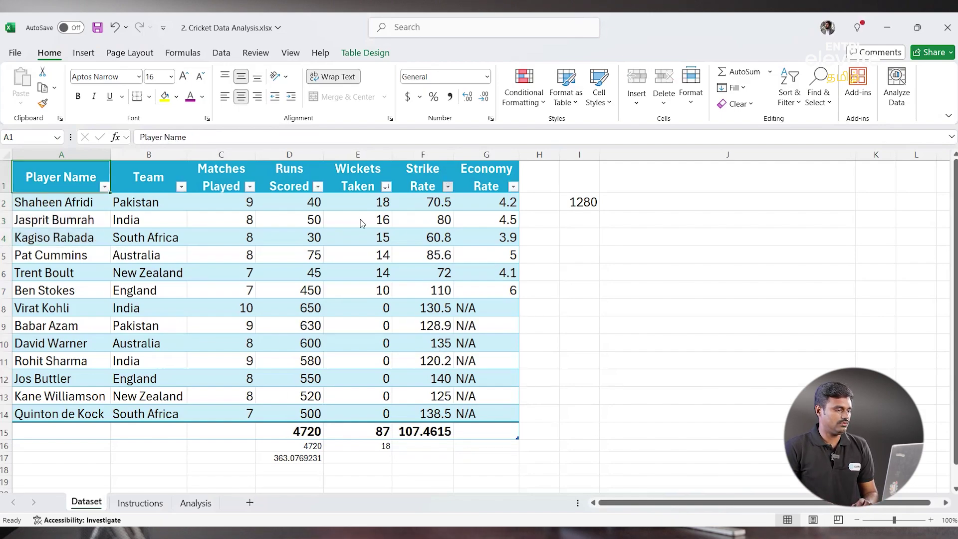
pyautogui.click(363, 219)
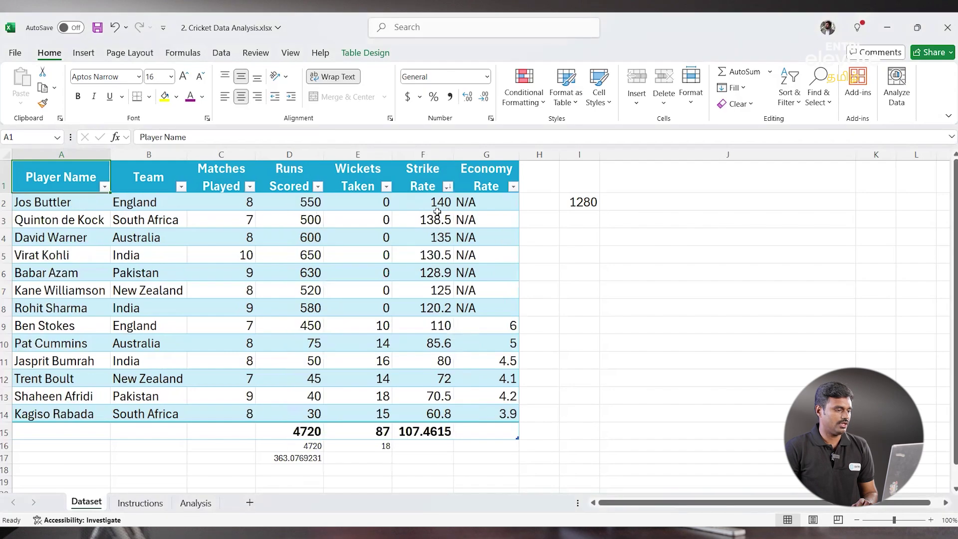
pyautogui.click(448, 186)
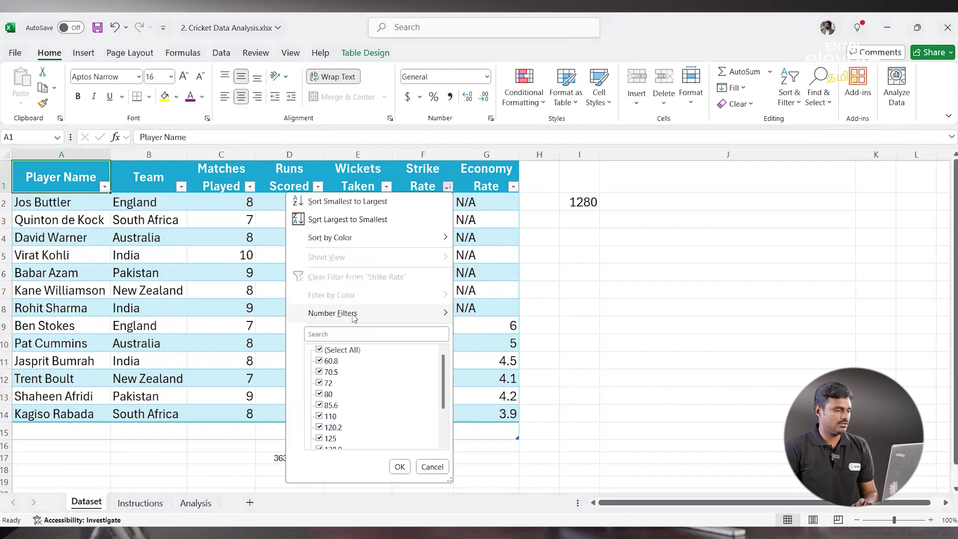
pyautogui.moveTo(369, 316)
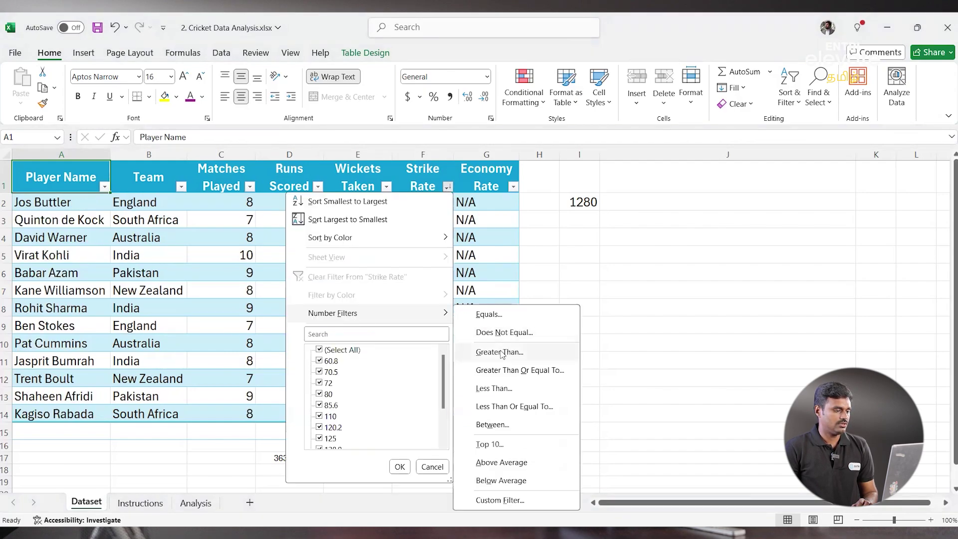
pyautogui.press('Return')
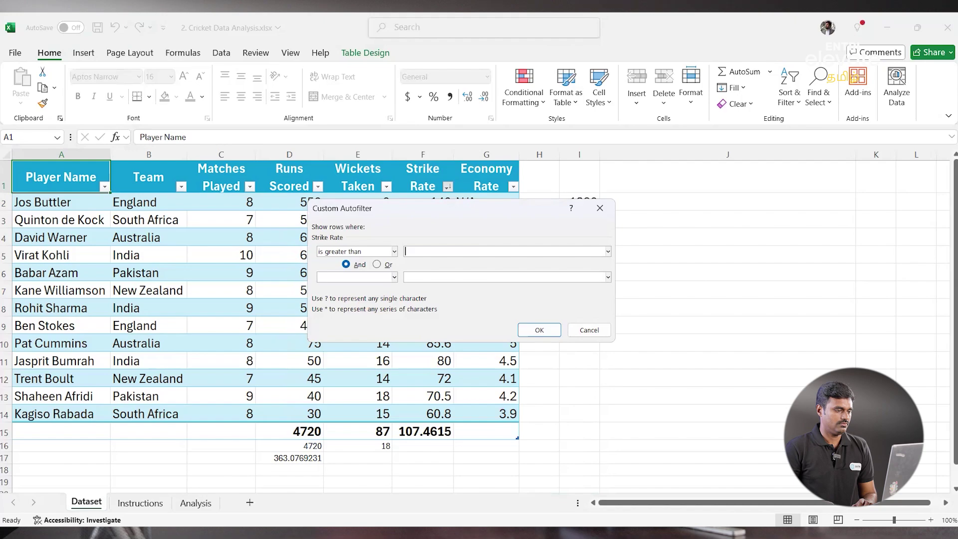
pyautogui.write('130')
pyautogui.press('Return')
pyautogui.press('Down')
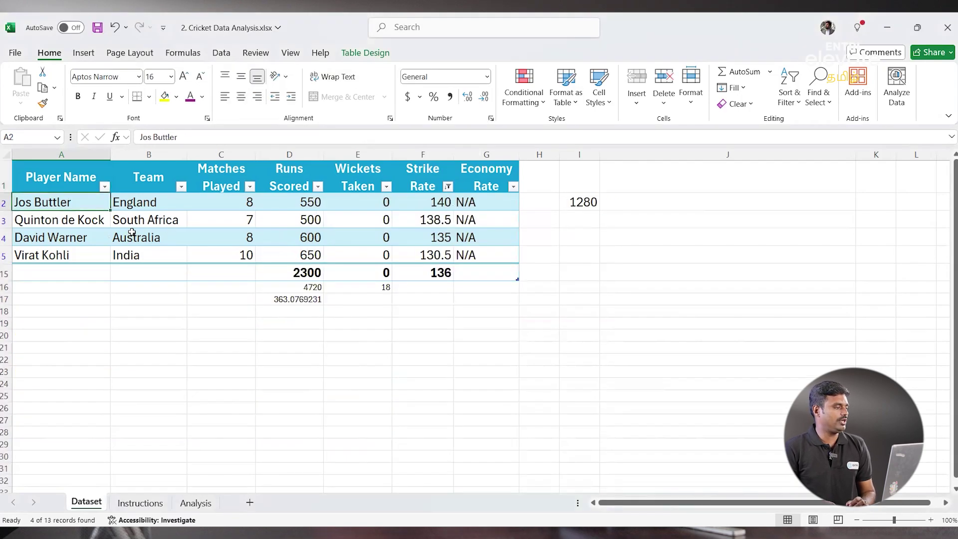
# - Copy the filtered batsmen names in A2:A5 and paste them starting at J14 of the Instructions sheet
pyautogui.click(101, 238)
pyautogui.click(92, 256)
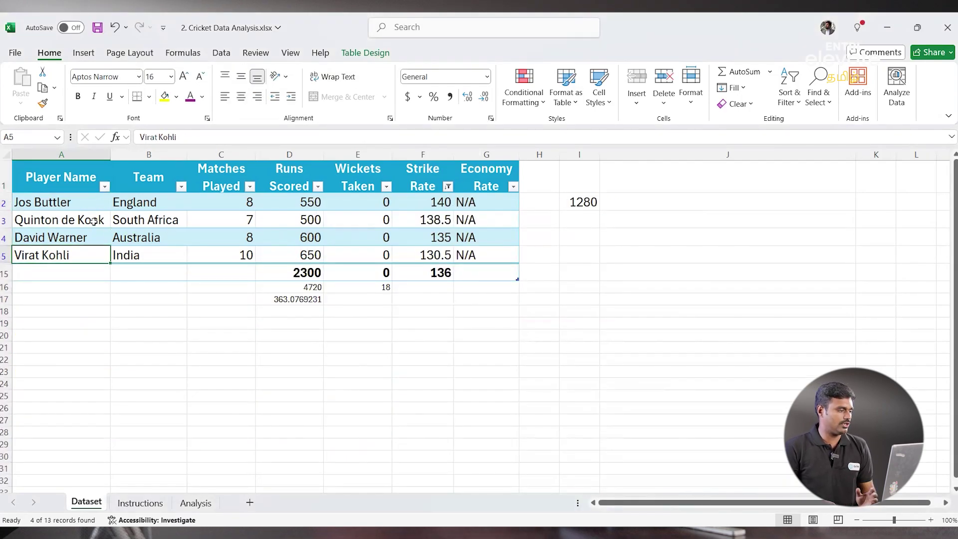
pyautogui.moveTo(84, 209); pyautogui.dragTo(85, 257)
pyautogui.hotkey('ctrl', 'c')
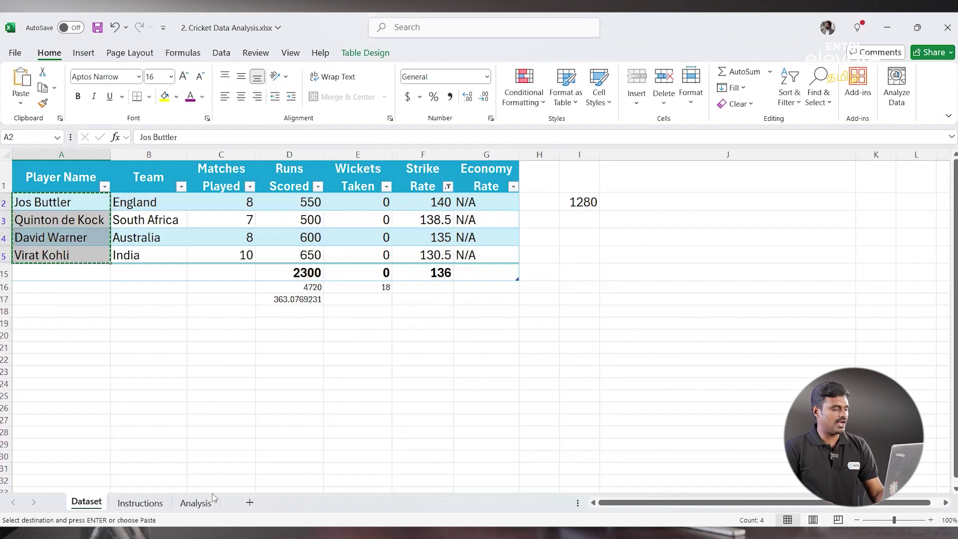
pyautogui.click(140, 503)
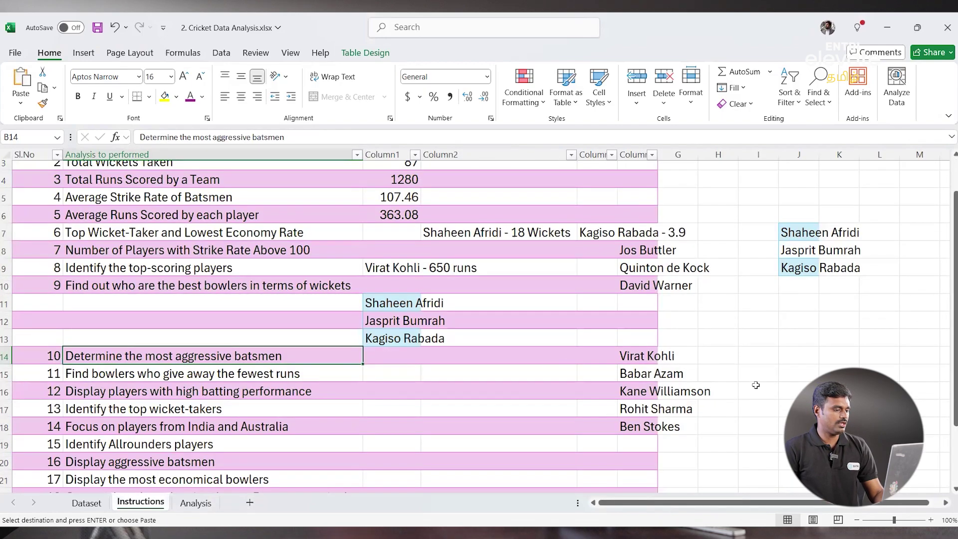
pyautogui.click(621, 356)
pyautogui.click(418, 359)
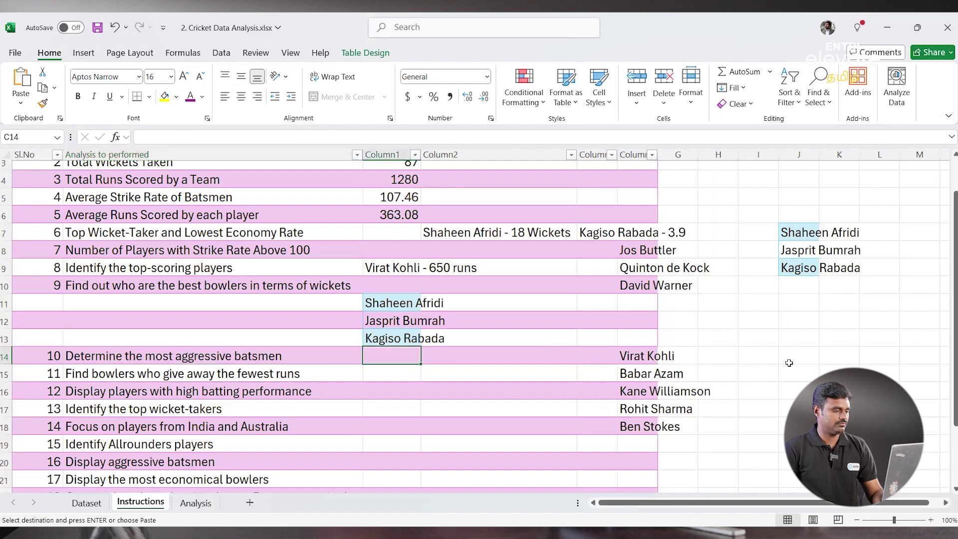
pyautogui.click(779, 364)
pyautogui.hotkey('ctrl', 'v')
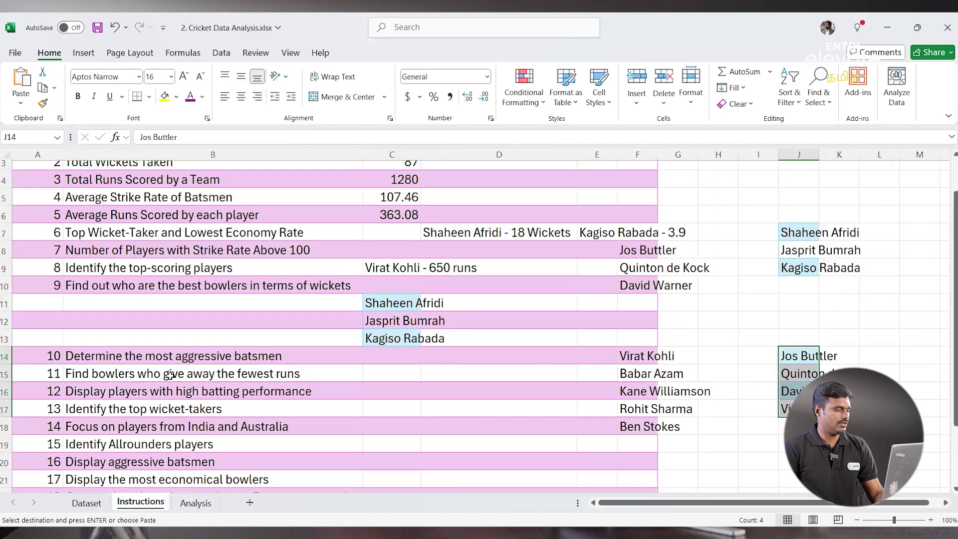
# - Return to the Dataset sheet and clear the Strike Rate filter, keeping the header filters available
pyautogui.click(67, 377)
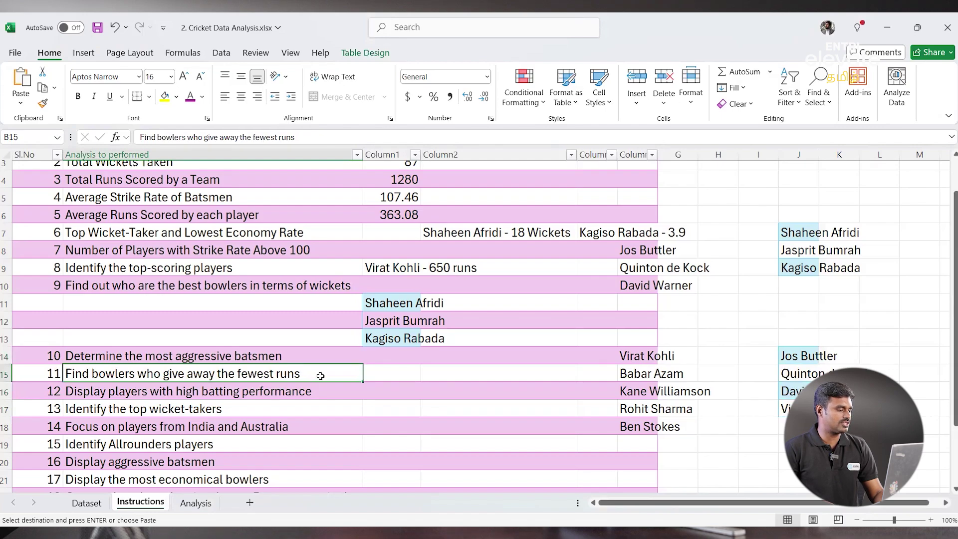
pyautogui.click(87, 502)
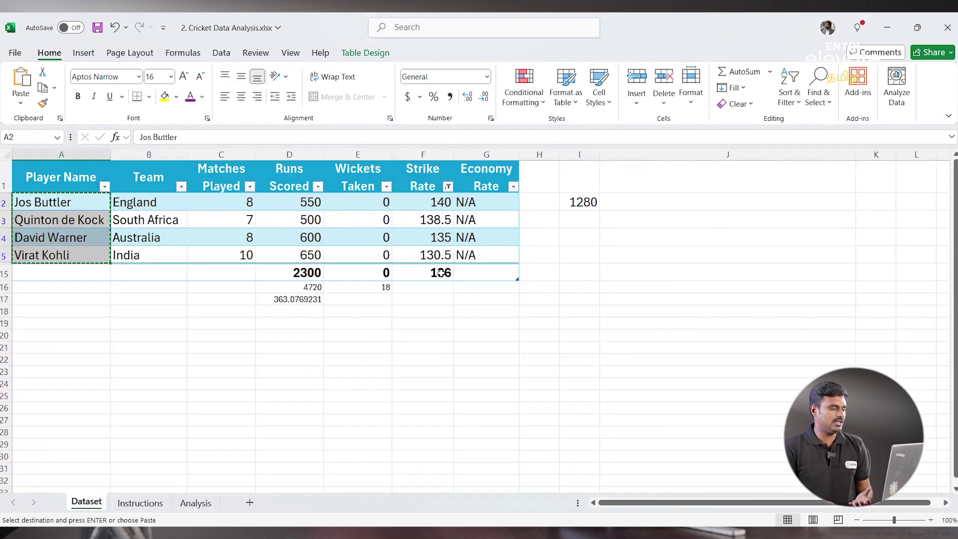
pyautogui.hotkey('alt', 'a')
pyautogui.press('c')
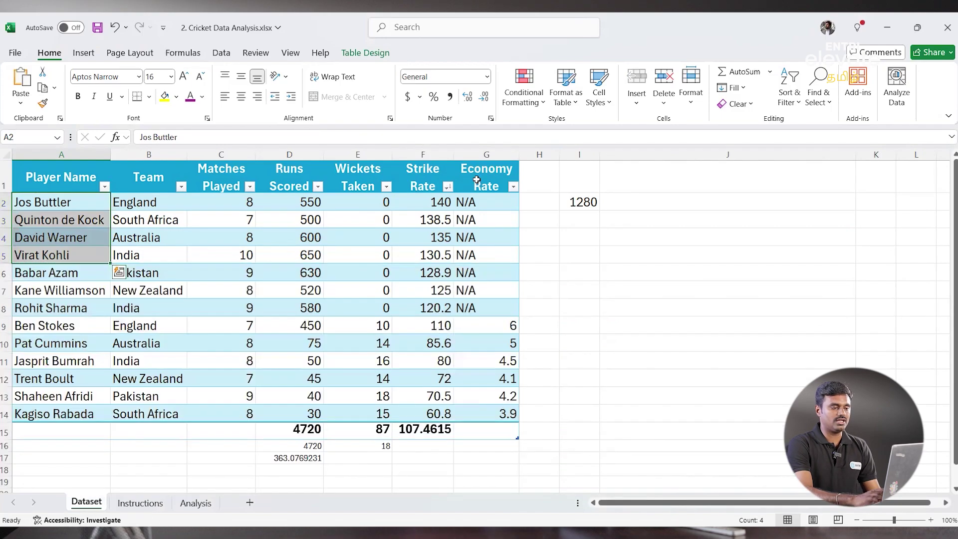
pyautogui.click(37, 163)
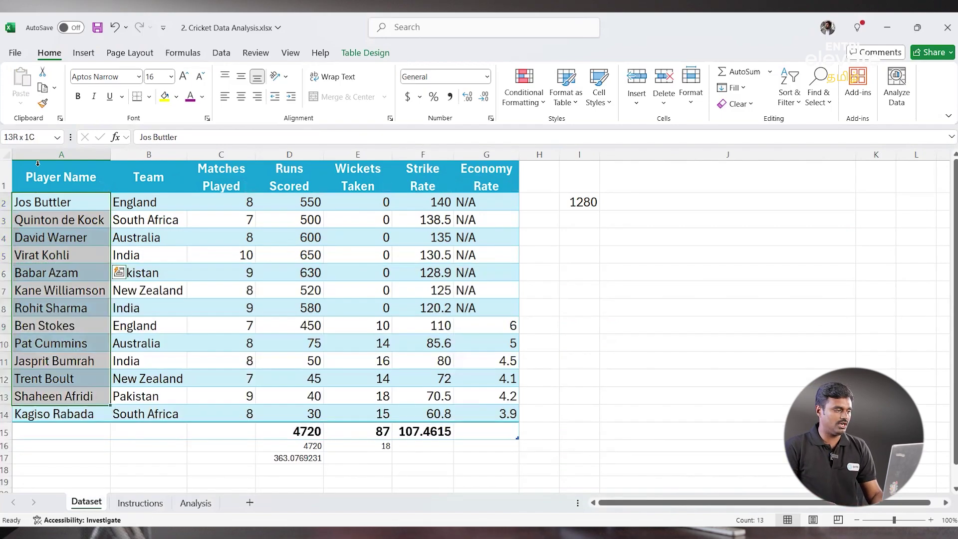
pyautogui.click(39, 170)
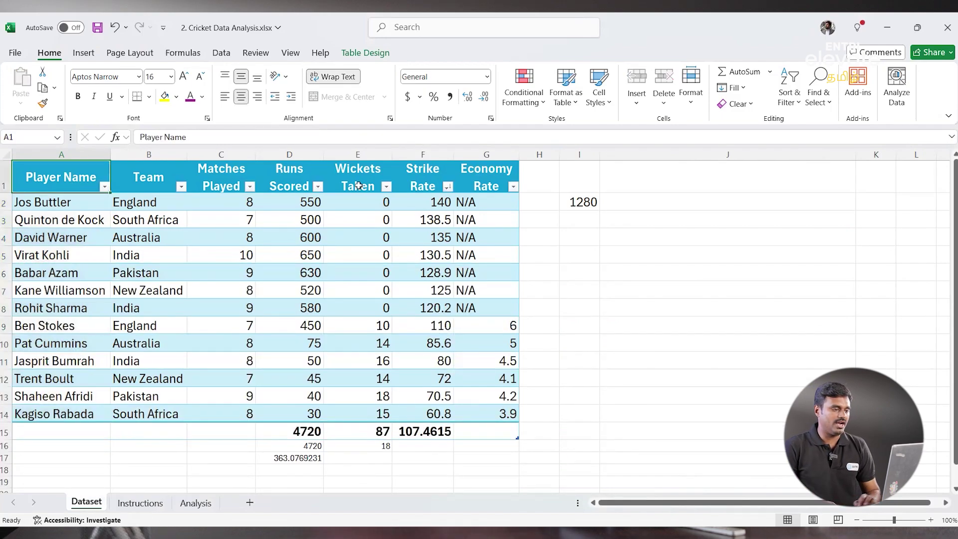
# - Filter the Dataset table to show only the Economy Rate 3.9 and select the remaining player's name
pyautogui.click(511, 186)
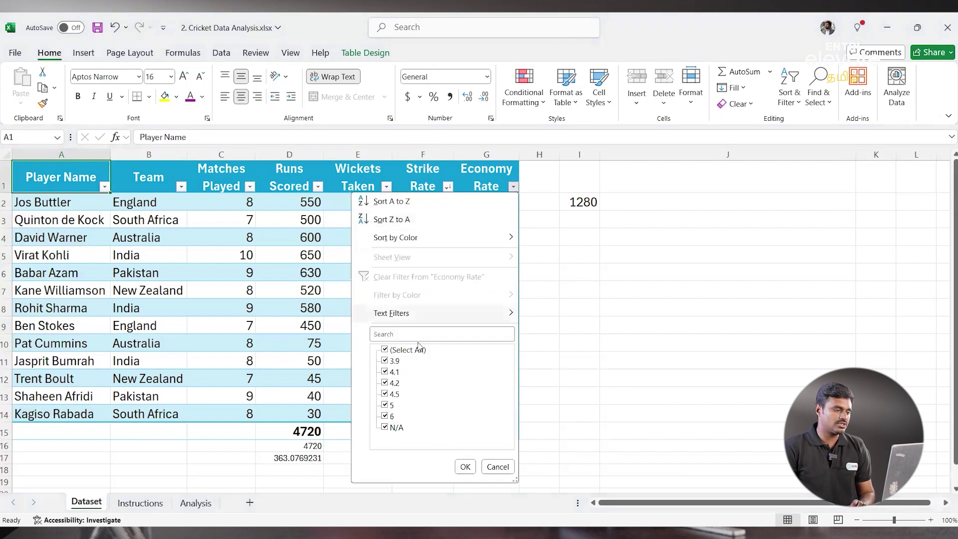
pyautogui.click(389, 383)
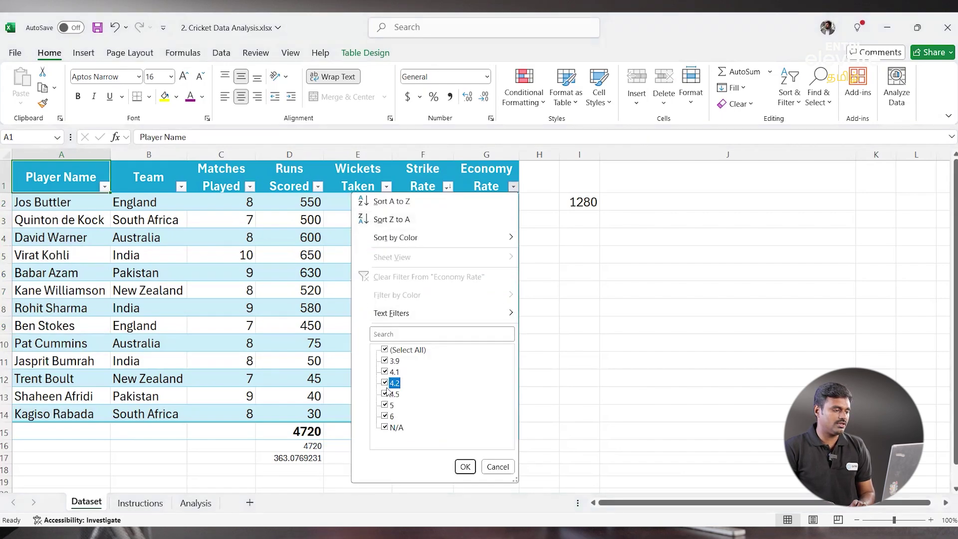
pyautogui.click(388, 394)
pyautogui.click(388, 405)
pyautogui.click(389, 427)
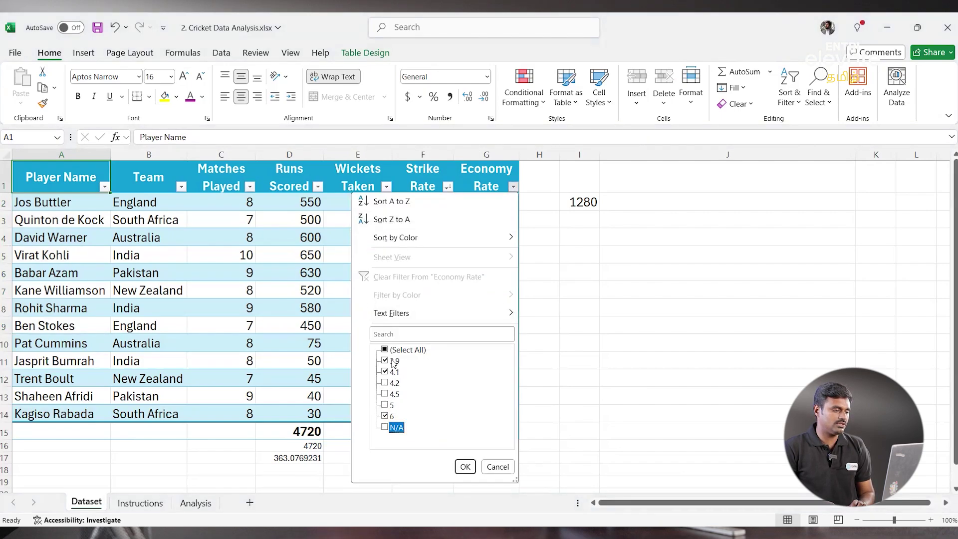
pyautogui.click(389, 416)
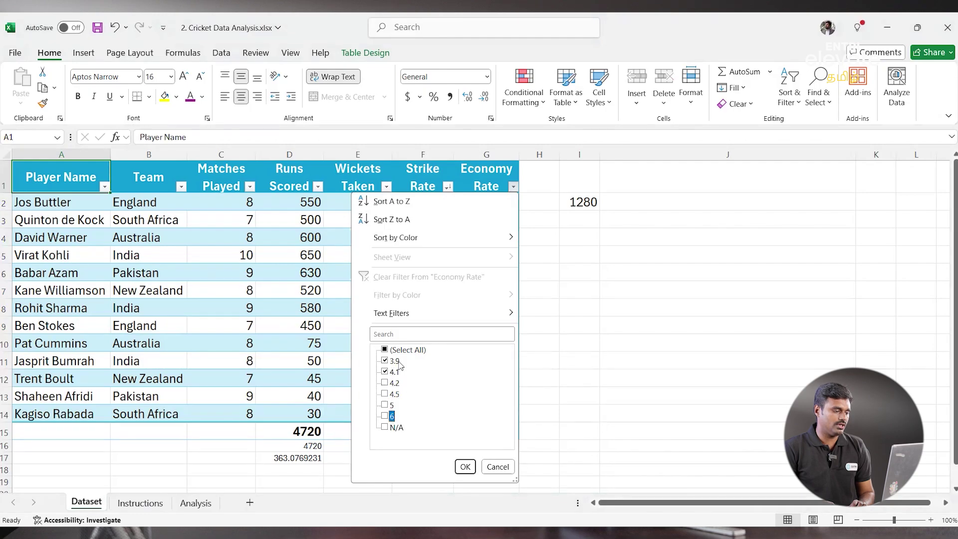
pyautogui.click(384, 371)
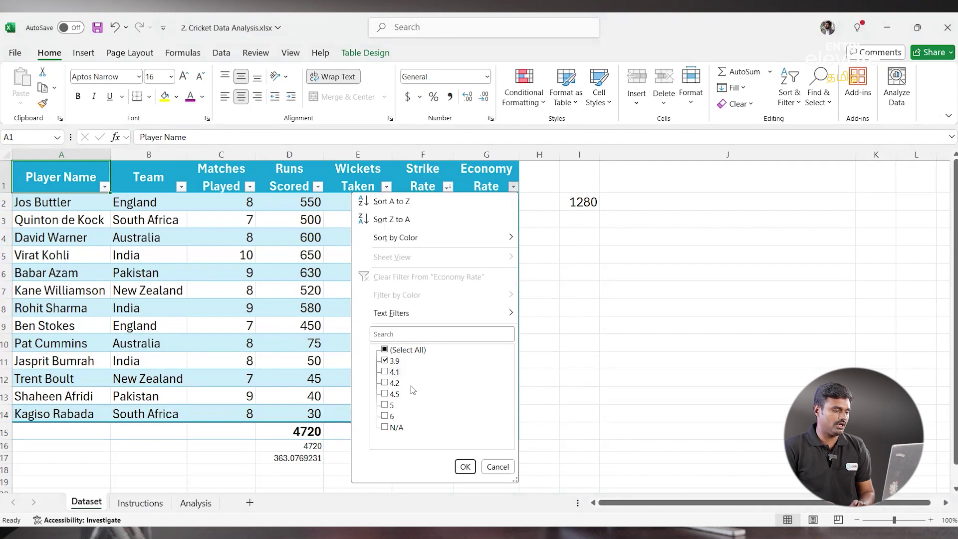
pyautogui.click(465, 467)
pyautogui.click(69, 202)
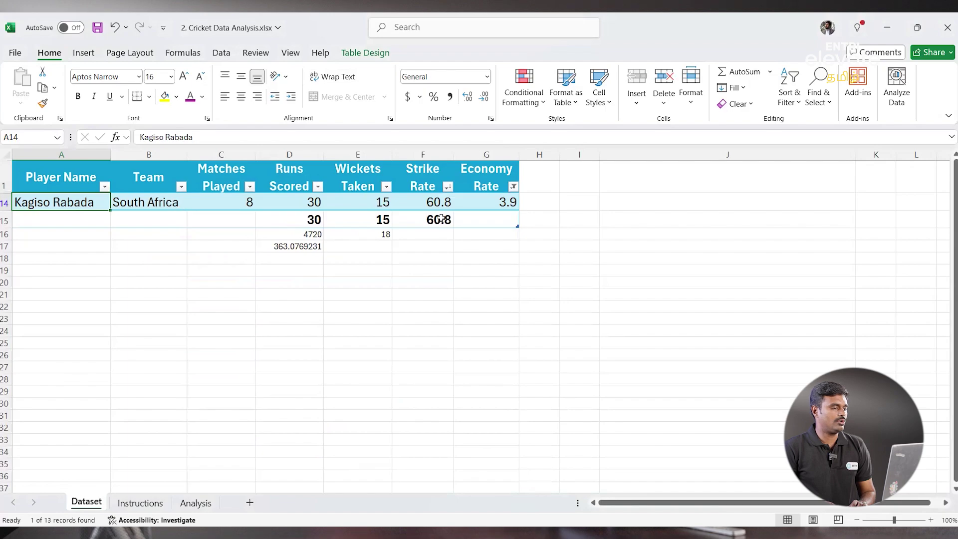
# - Review the remaining analyses 12 to 21 in B16:B25 of the Instructions sheet
pyautogui.click(140, 503)
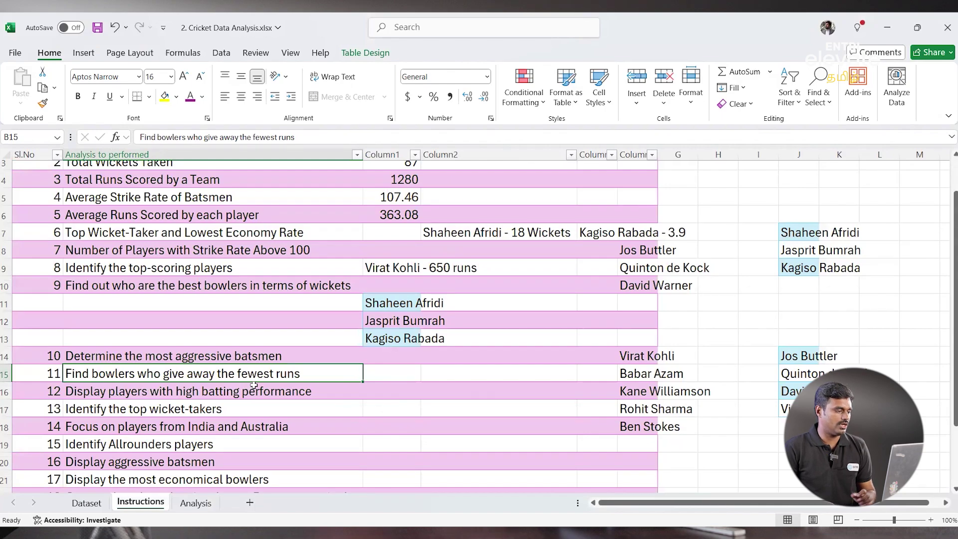
pyautogui.scroll(-1, 254, 385)
pyautogui.scroll(-2, 204, 352)
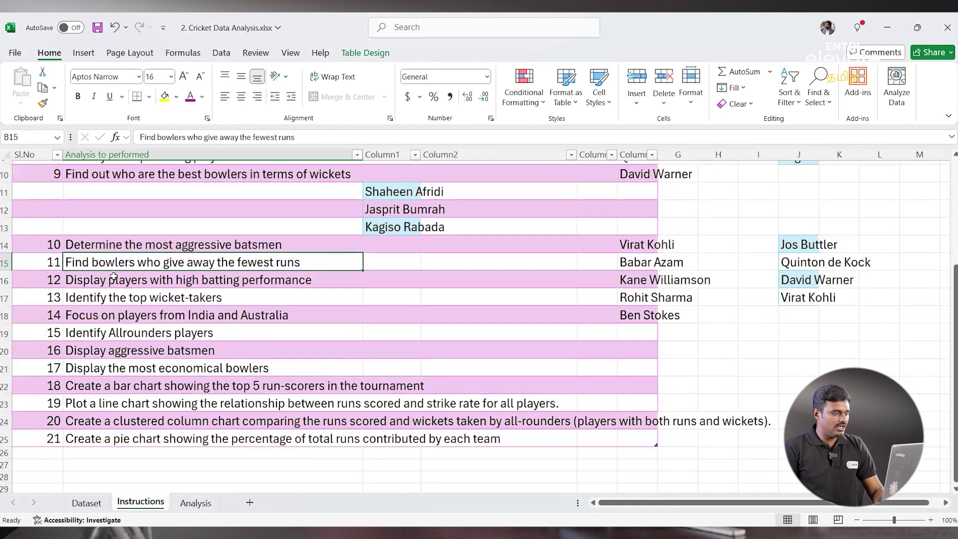
pyautogui.moveTo(115, 279); pyautogui.dragTo(125, 438)
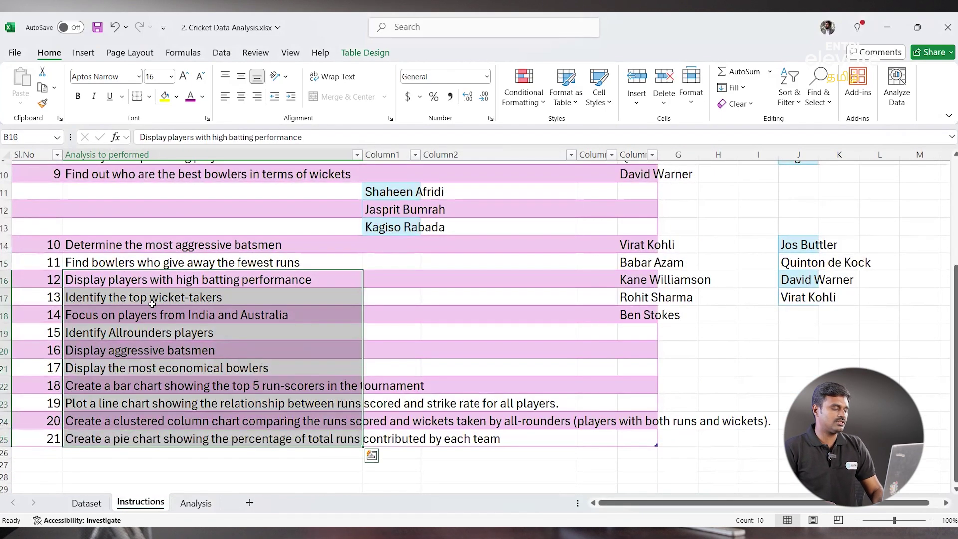
pyautogui.scroll(1, 153, 299)
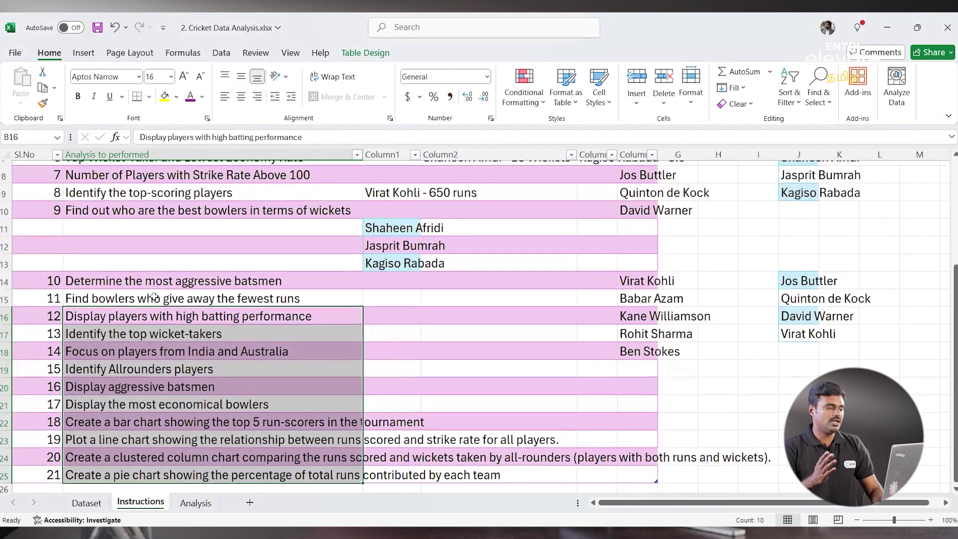